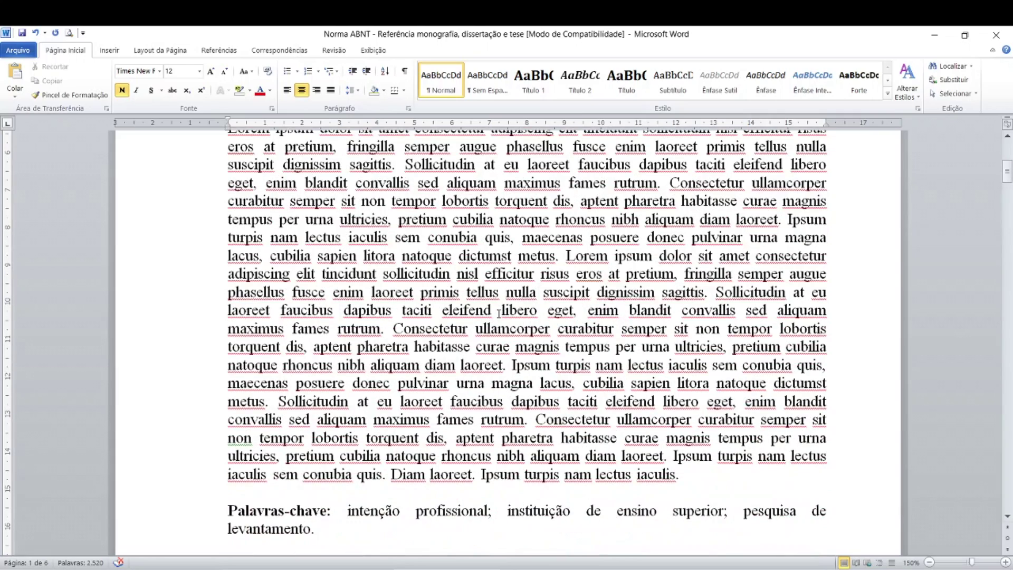
Step: Switch to the Google Scholar results in the browser and open the work about the Shiny application for EJA data
scroll(498, 313, "up", 5)
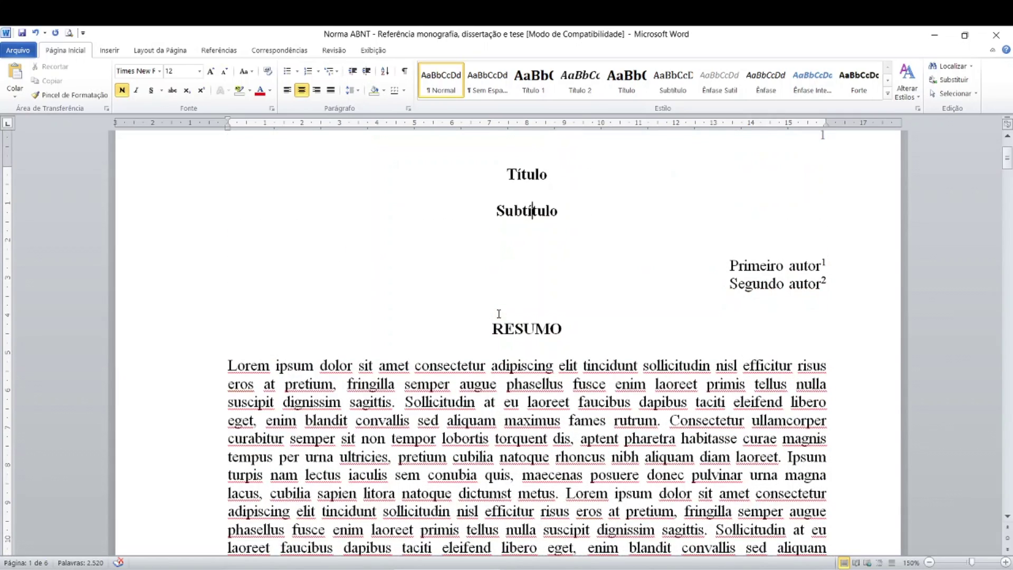
scroll(498, 314, "up", 1)
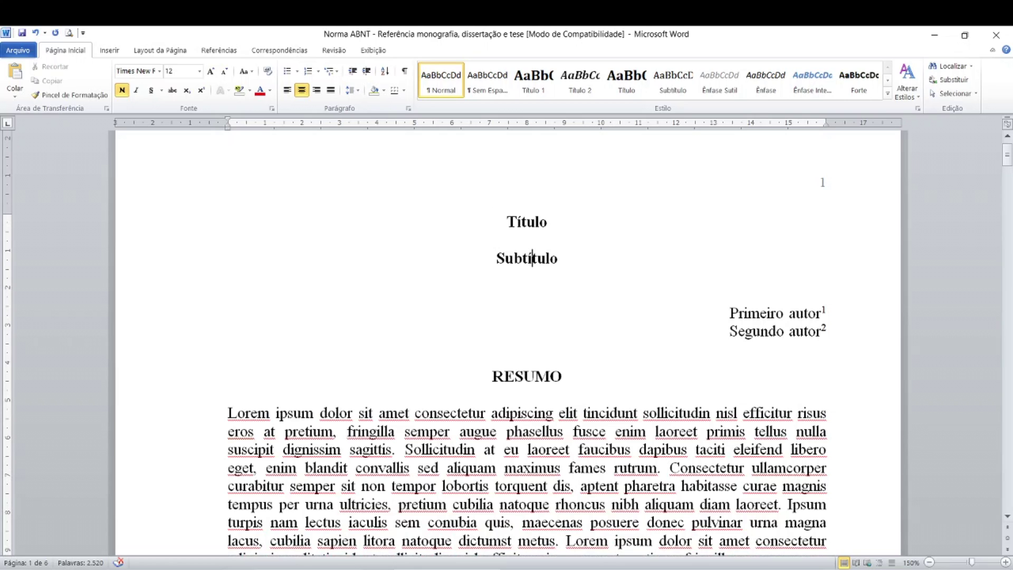
left_click(303, 524)
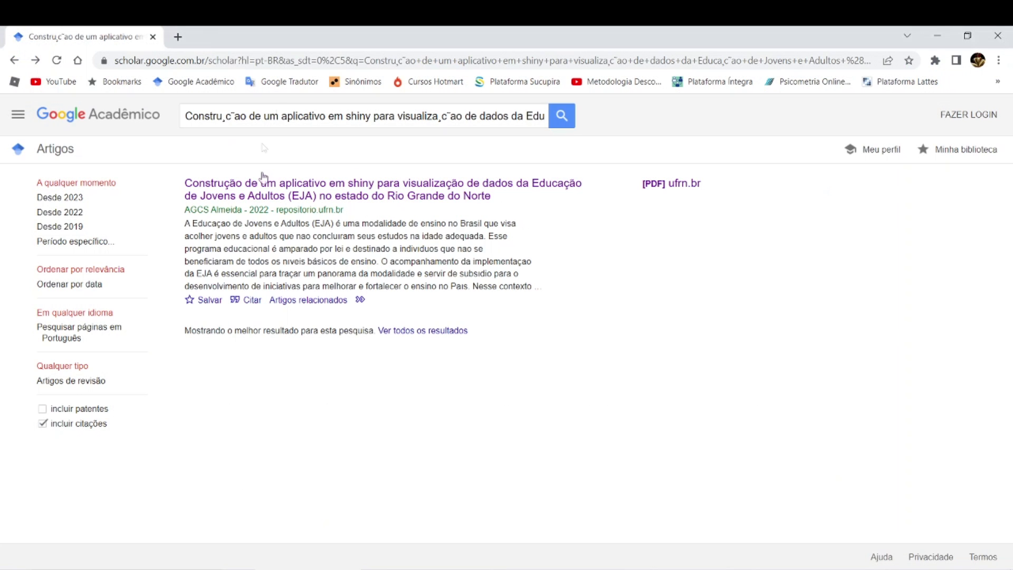
left_click(347, 199)
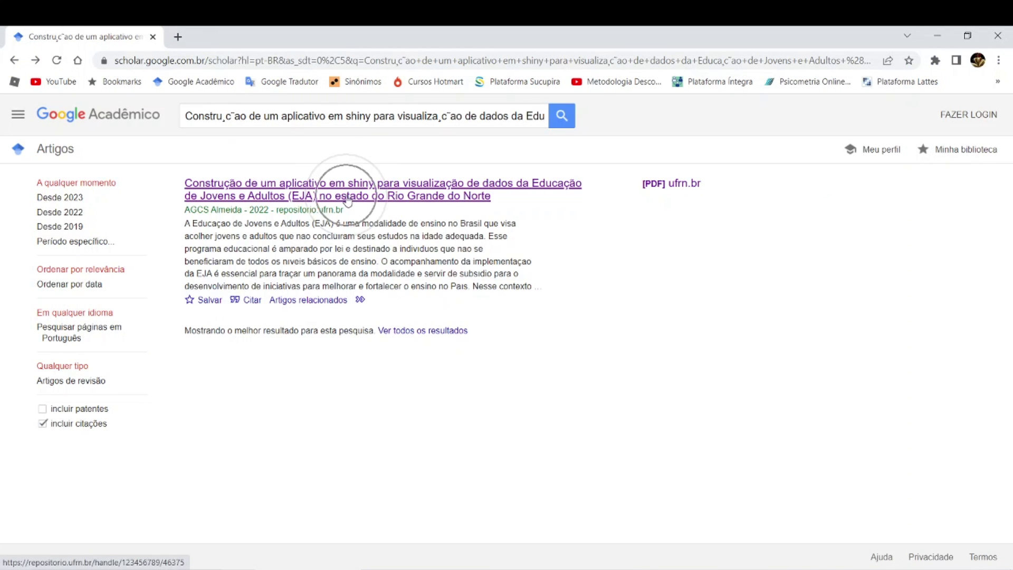
left_click(347, 197)
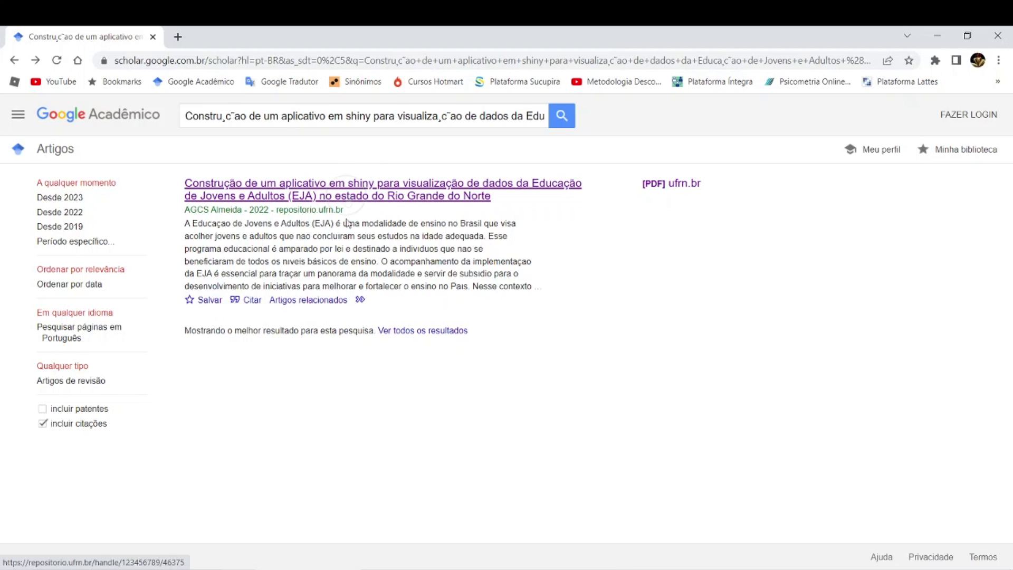
left_click(340, 192)
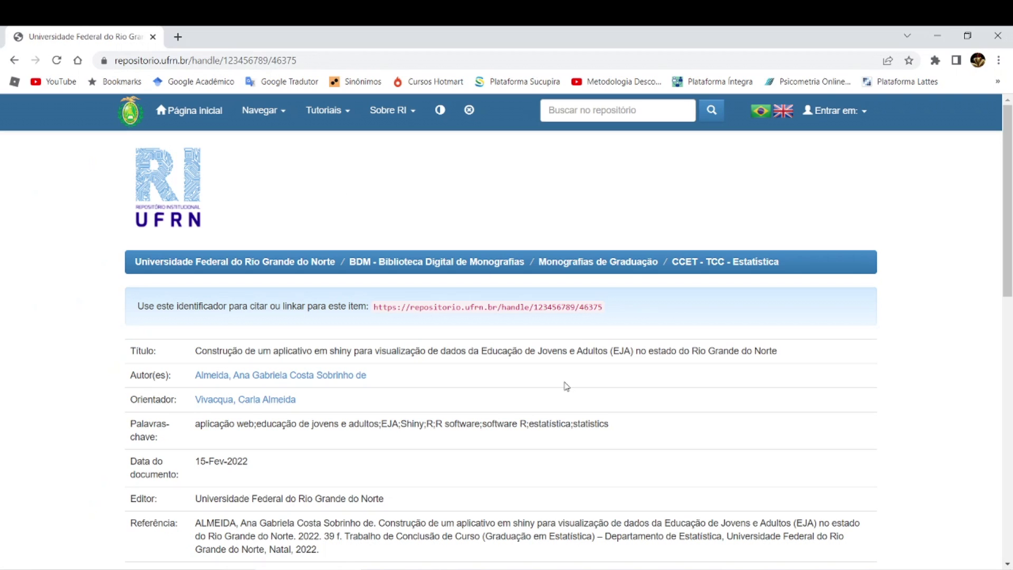
Step: Review the monograph's record in the UFRN repository and open its associated PDF file
scroll(538, 383, "down", 1)
scroll(538, 380, "down", 3)
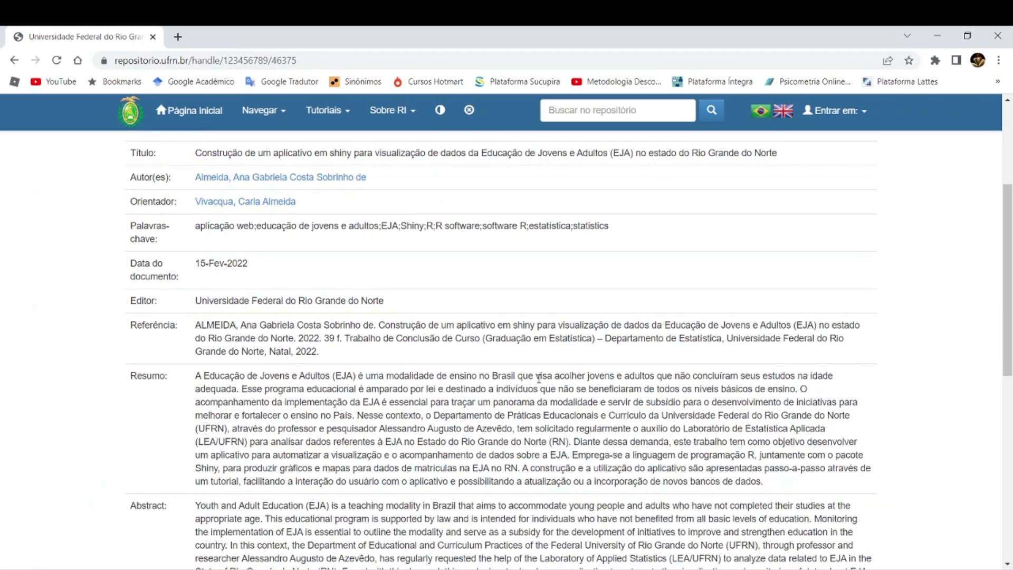
scroll(538, 378, "up", 5)
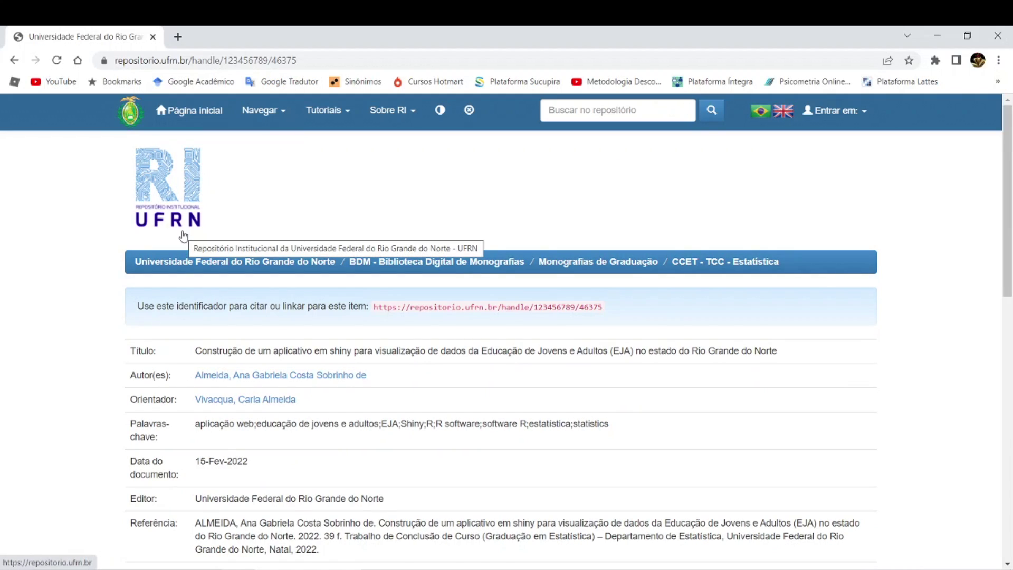
scroll(324, 381, "down", 5)
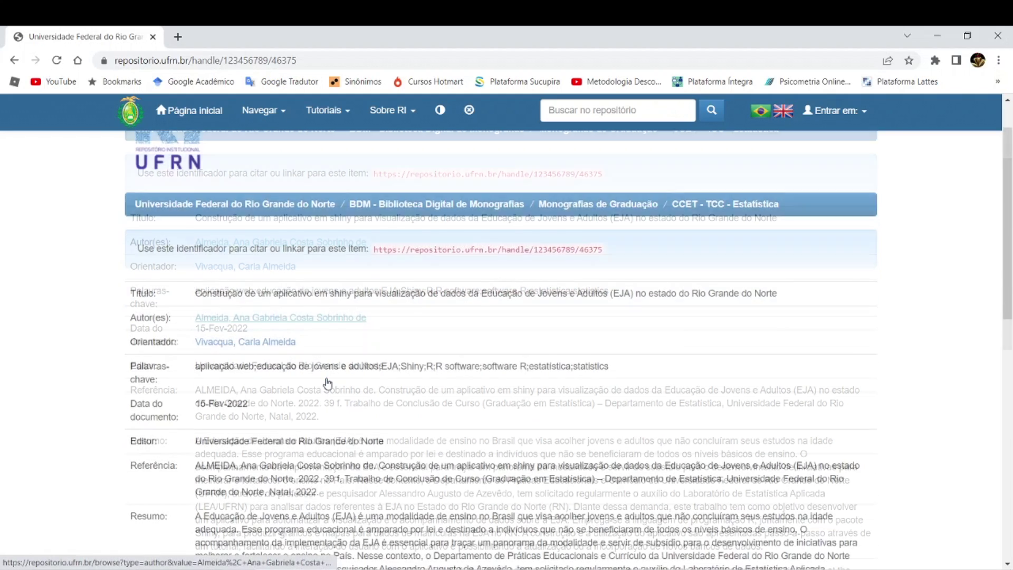
scroll(327, 381, "down", 5)
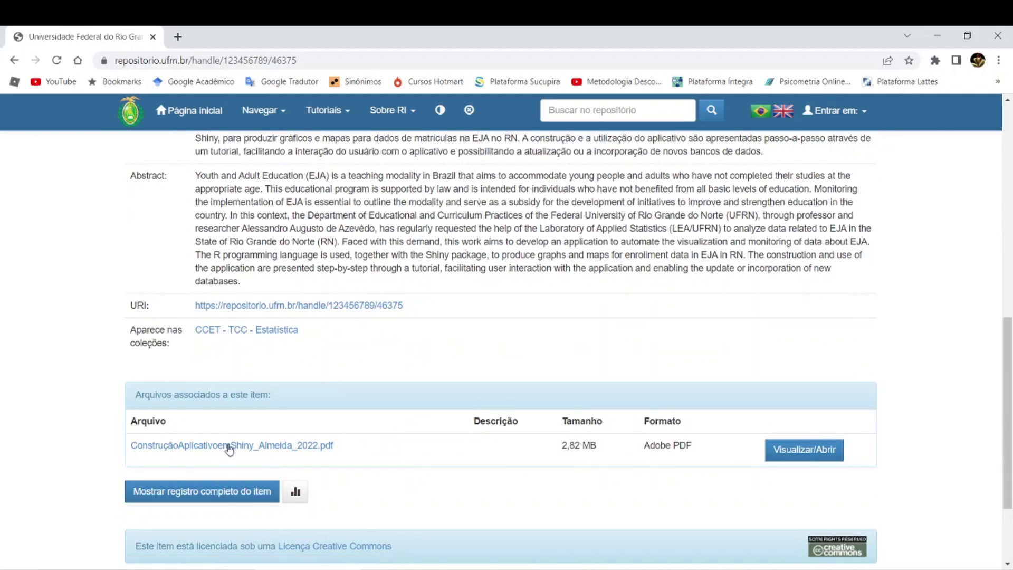
left_click(230, 446)
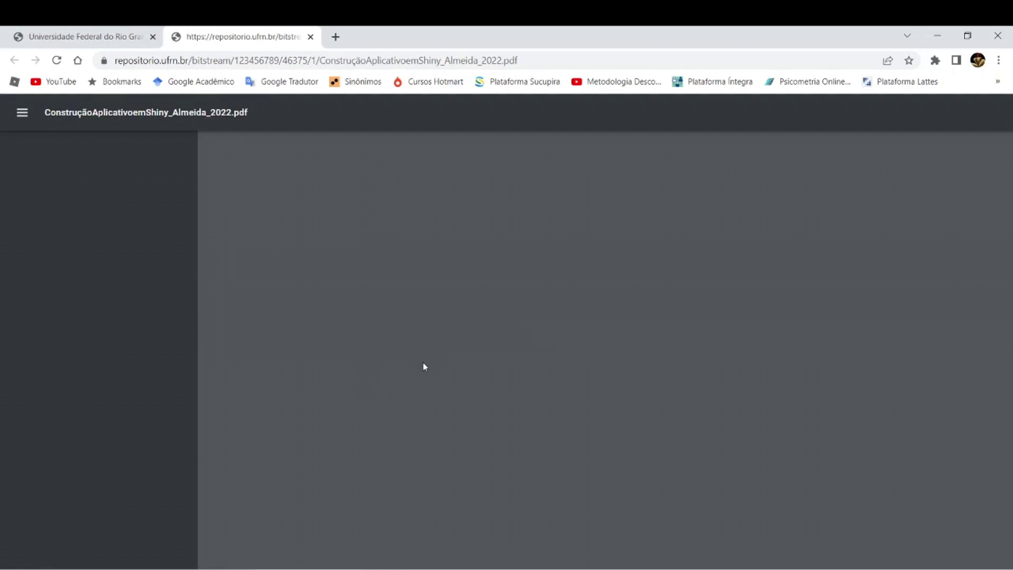
Step: Examine the PDF's cover and title page for the title, author, type of work, course, city and year
scroll(524, 369, "down", 3)
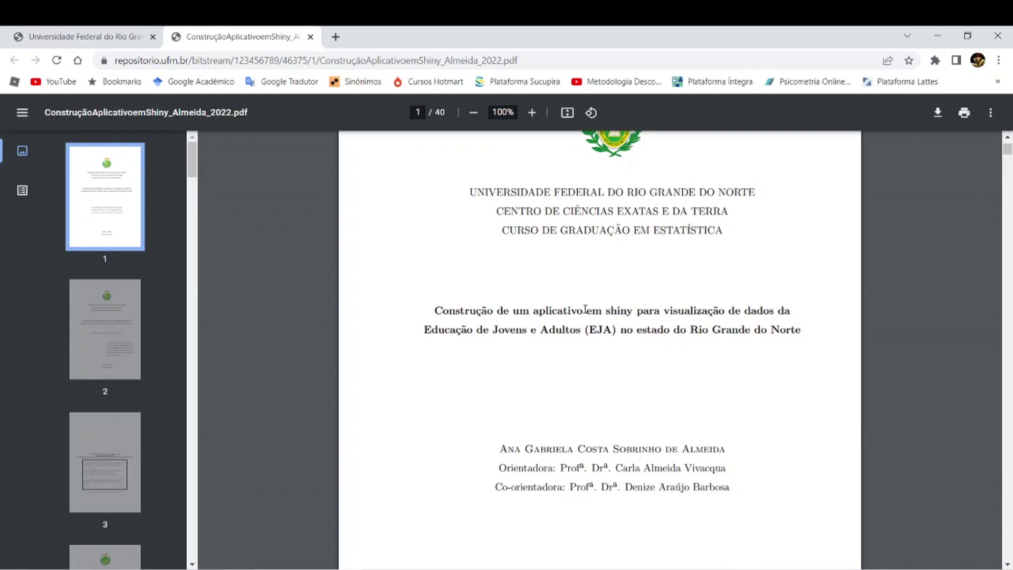
scroll(585, 308, "down", 4)
scroll(585, 309, "down", 4)
scroll(585, 309, "down", 5)
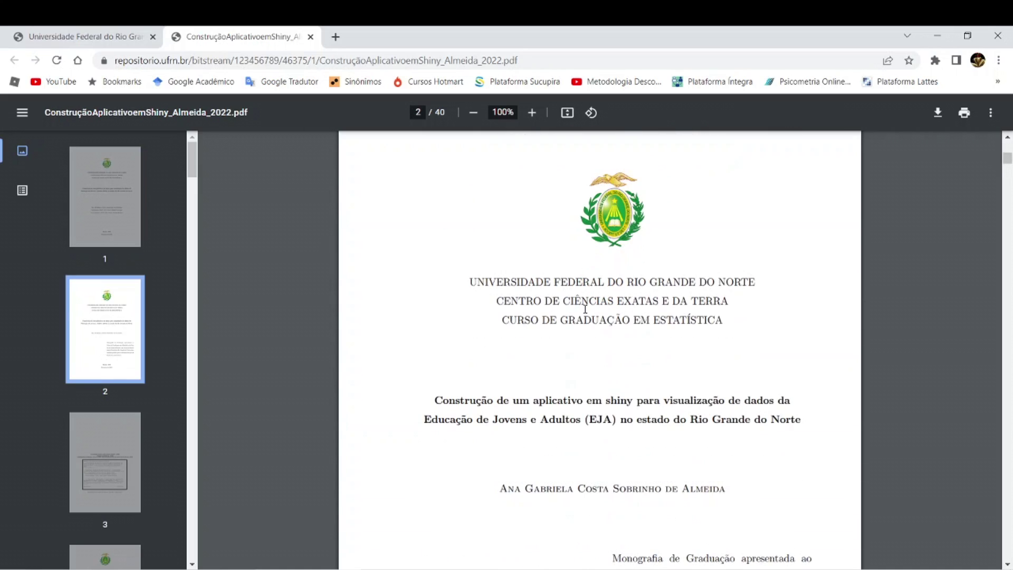
scroll(585, 308, "down", 1)
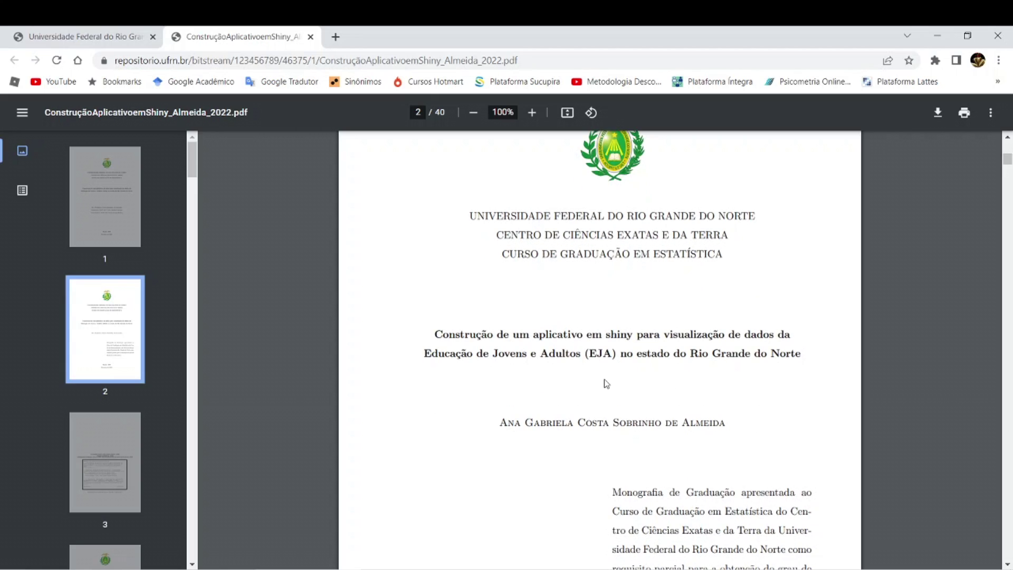
scroll(539, 415, "down", 2)
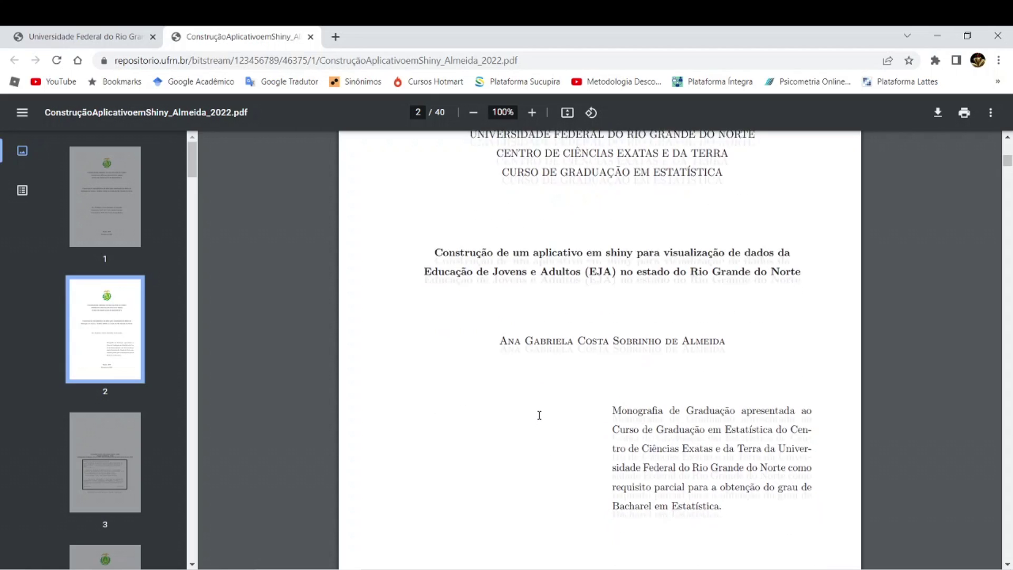
scroll(539, 415, "down", 1)
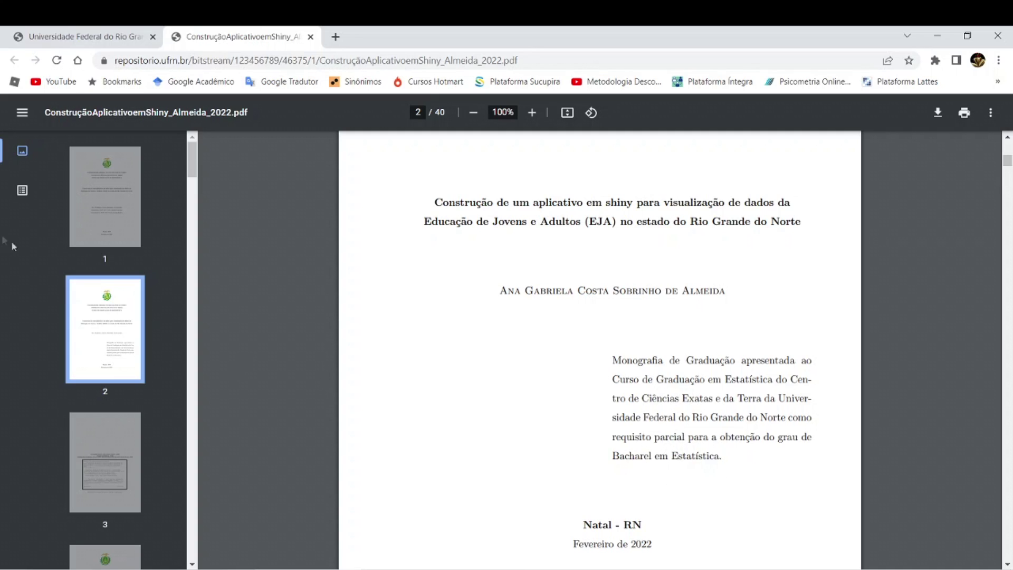
left_click(570, 299)
scroll(313, 192, "down", 1)
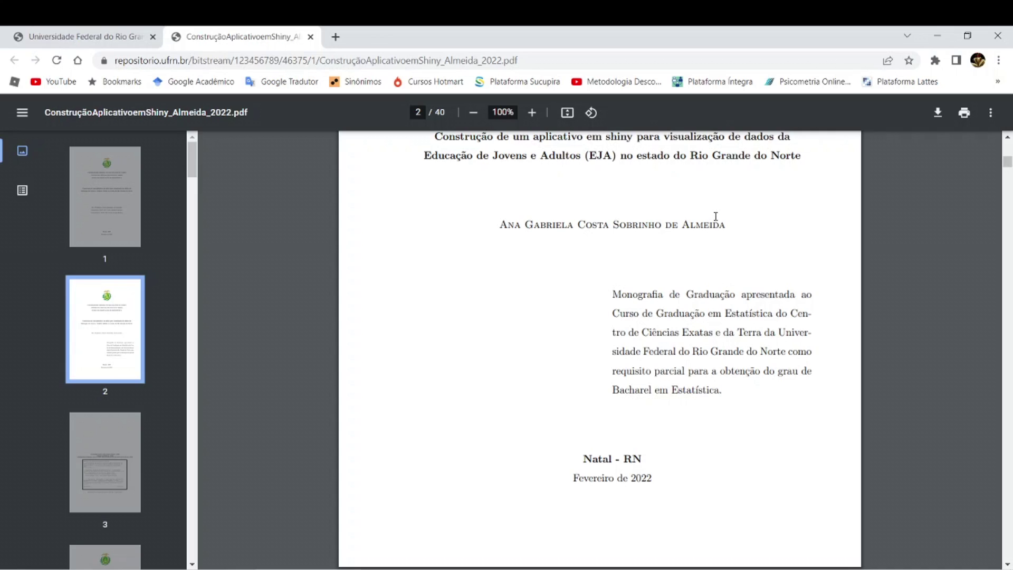
scroll(692, 274, "up", 1)
scroll(693, 277, "up", 1)
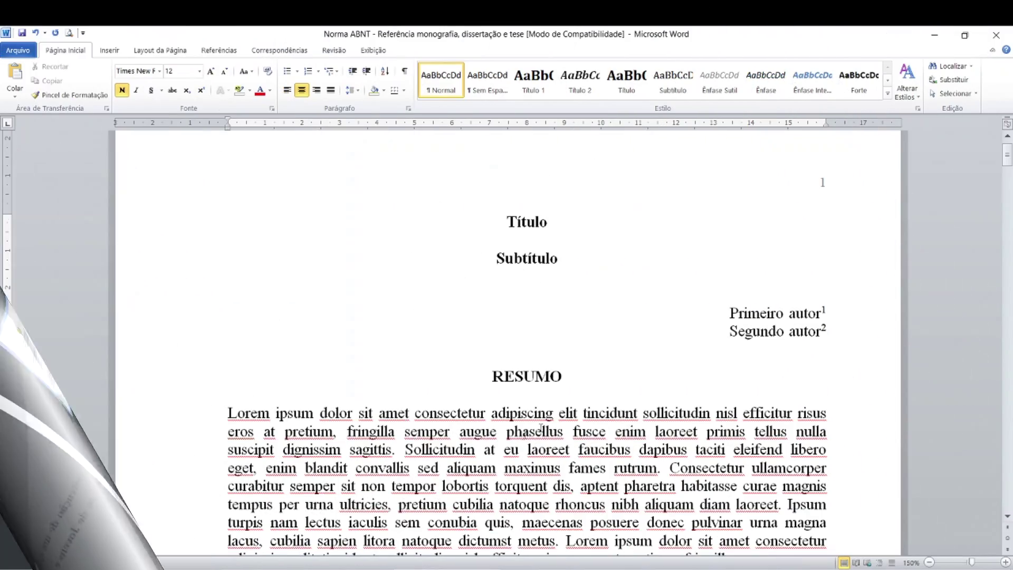
Step: Switch to the Word document and examine the 2022 author-date citation in the introduction section
scroll(546, 422, "down", 8)
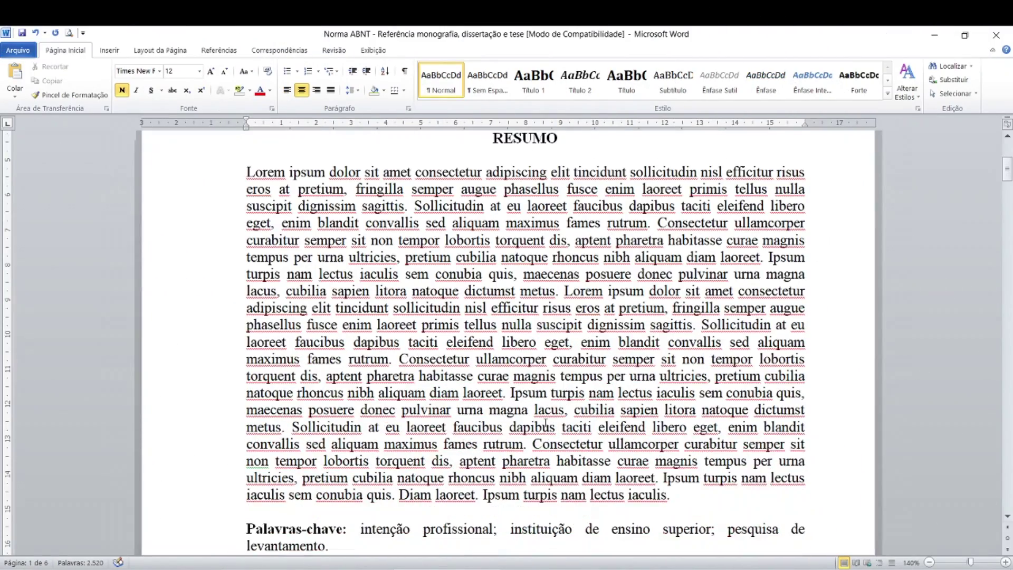
scroll(545, 422, "down", 15)
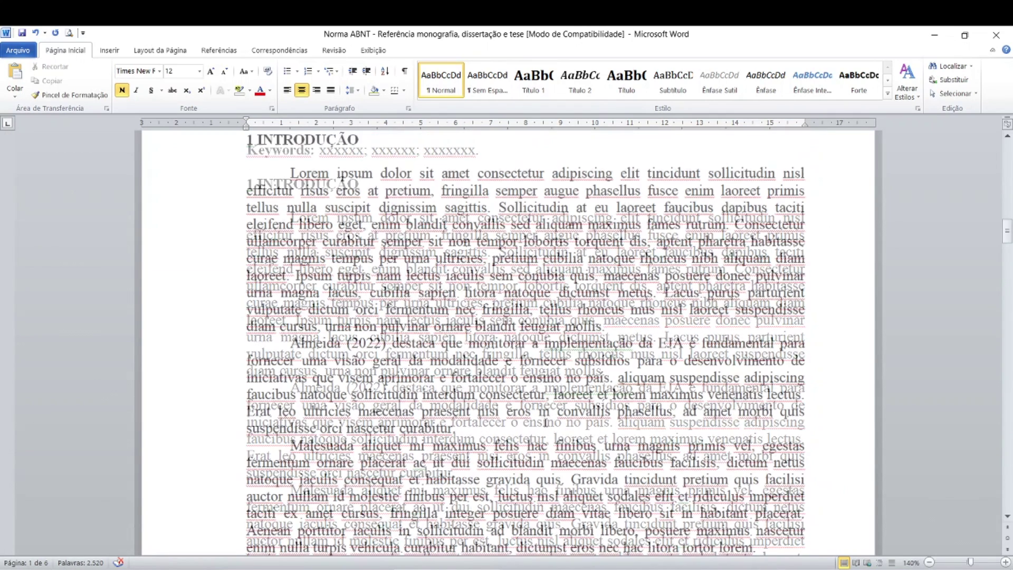
scroll(541, 414, "down", 2)
left_click(467, 267)
left_click(467, 266)
left_click(467, 266)
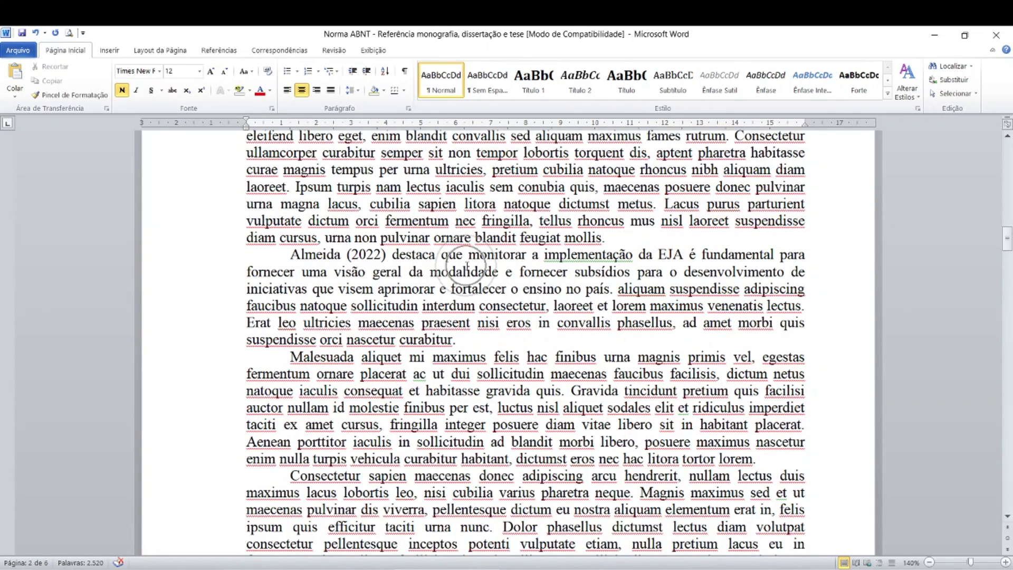
left_click(332, 257)
left_click(332, 257)
left_click(370, 259)
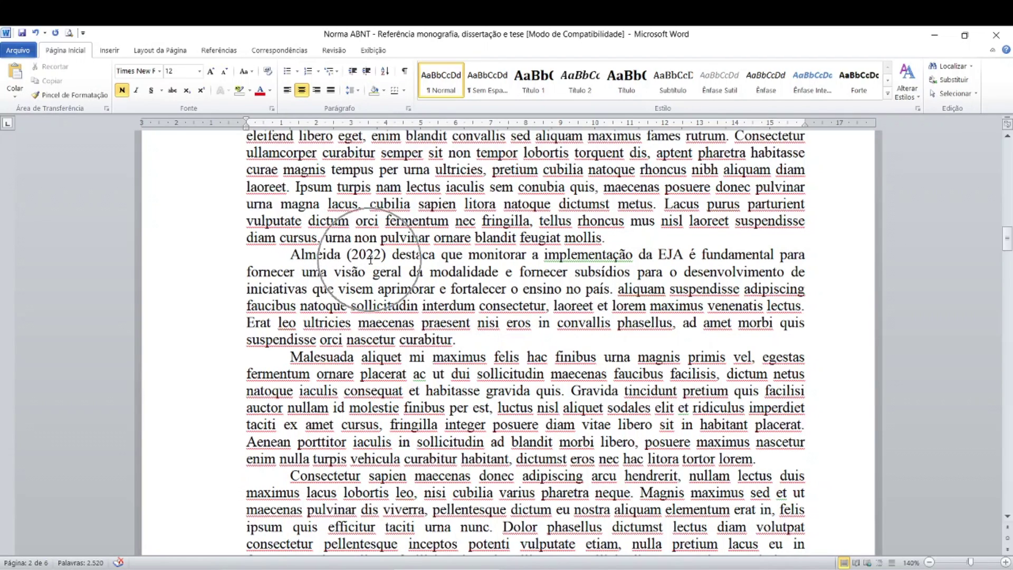
left_click(370, 258)
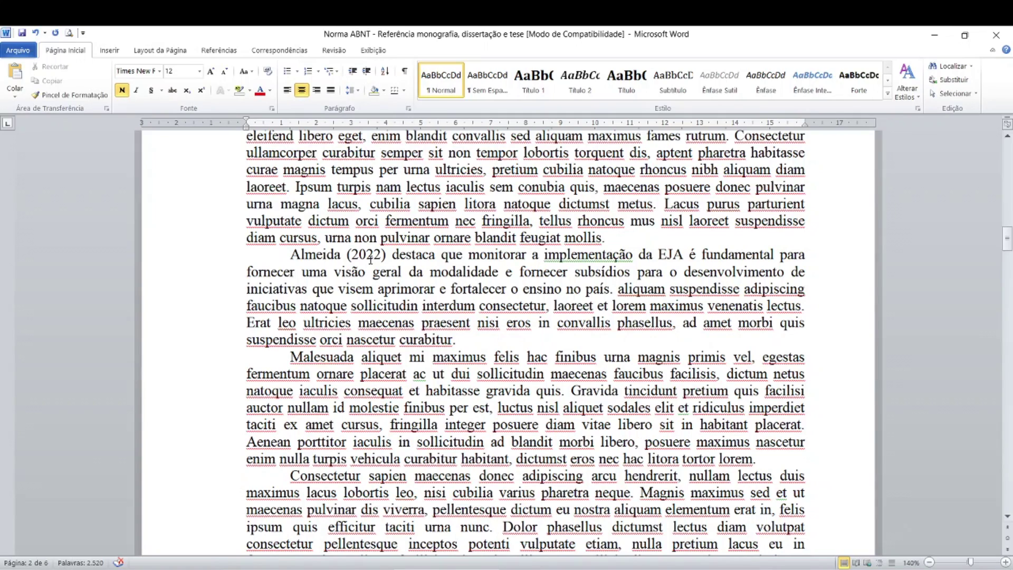
key("ctrl")
key("ctrl")
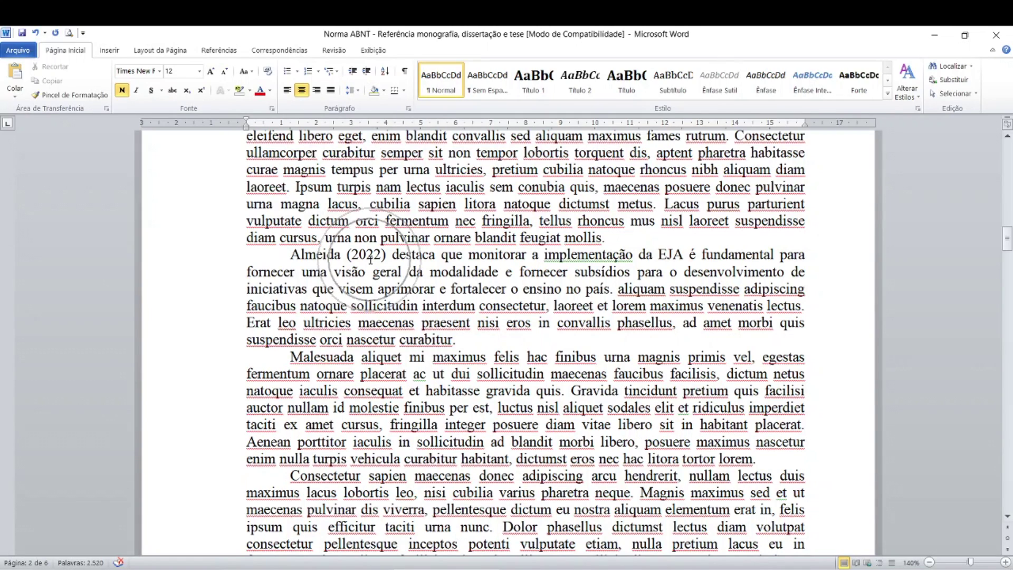
key("ctrl")
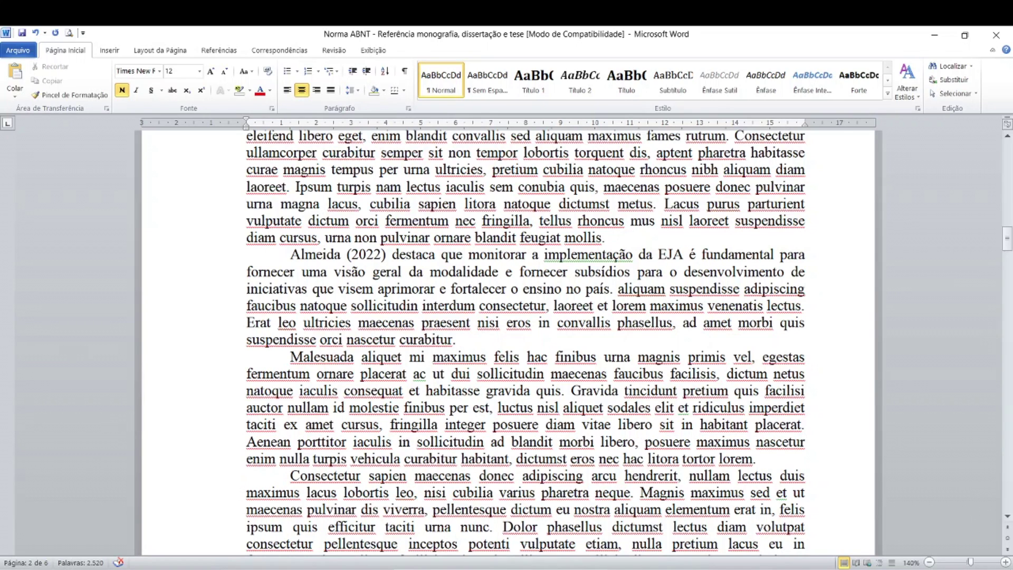
Step: Switch to Adobe Acrobat Reader and check the author's surname on the cover of the cited monograph
key("alt+Tab")
scroll(553, 439, "down", 3)
scroll(553, 440, "down", 5)
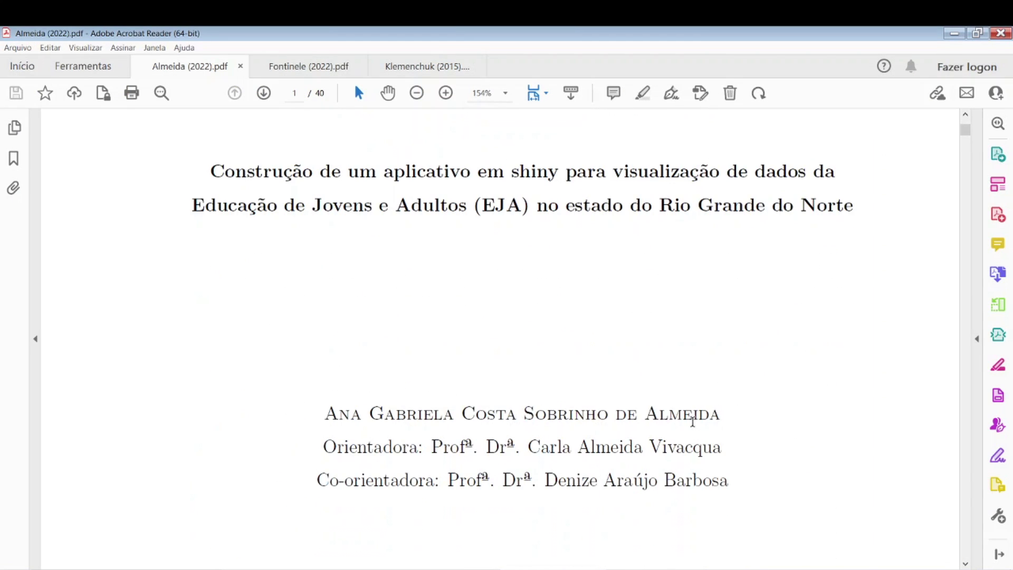
key("ctrl")
key("ctrl")
key("ctrl")
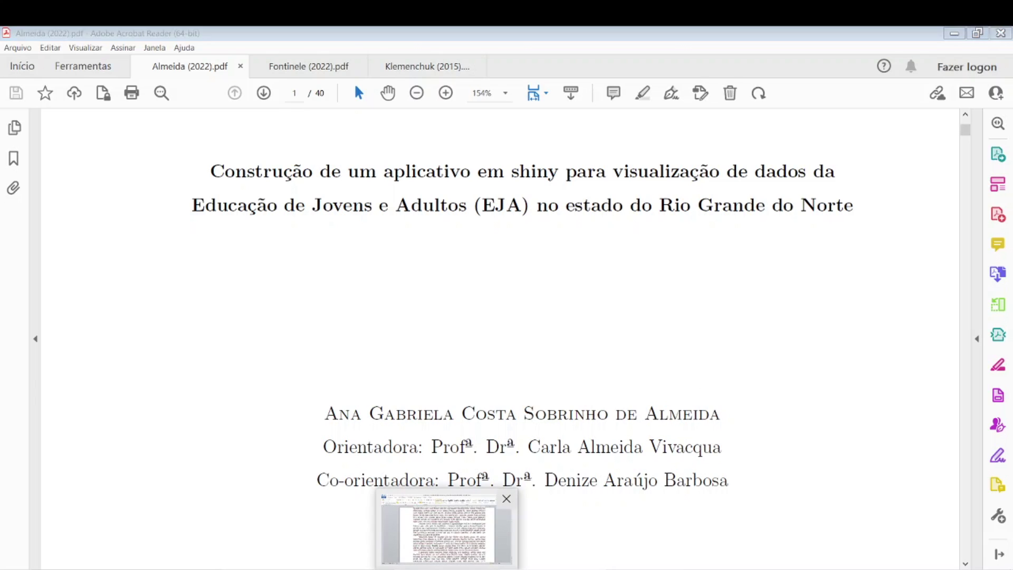
Step: Back in Word, add a second author's surname joined by "e" to the 2022 citation and try the plural verb "destacam"
left_click(448, 528)
left_click(342, 255)
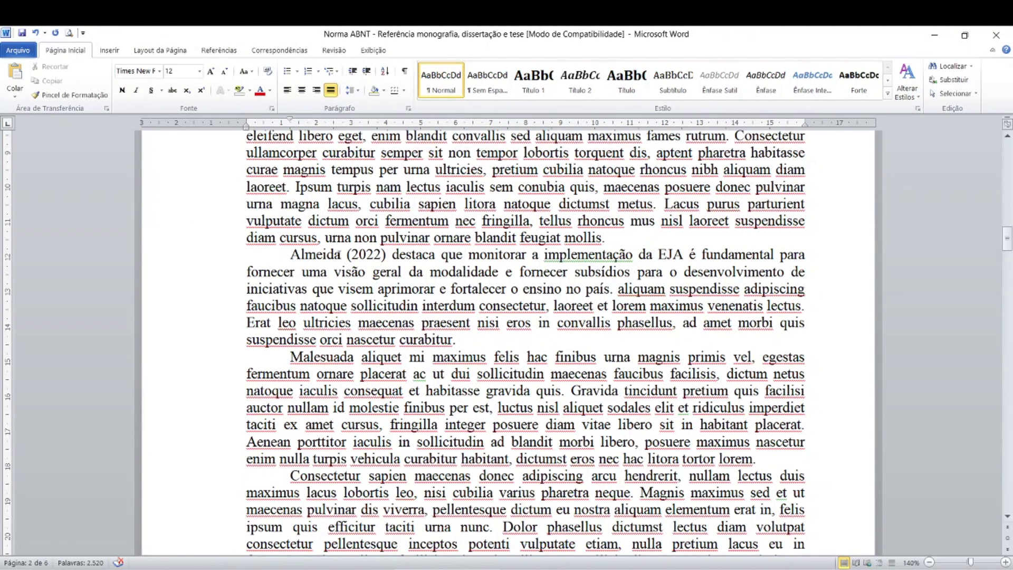
type("e Mendes")
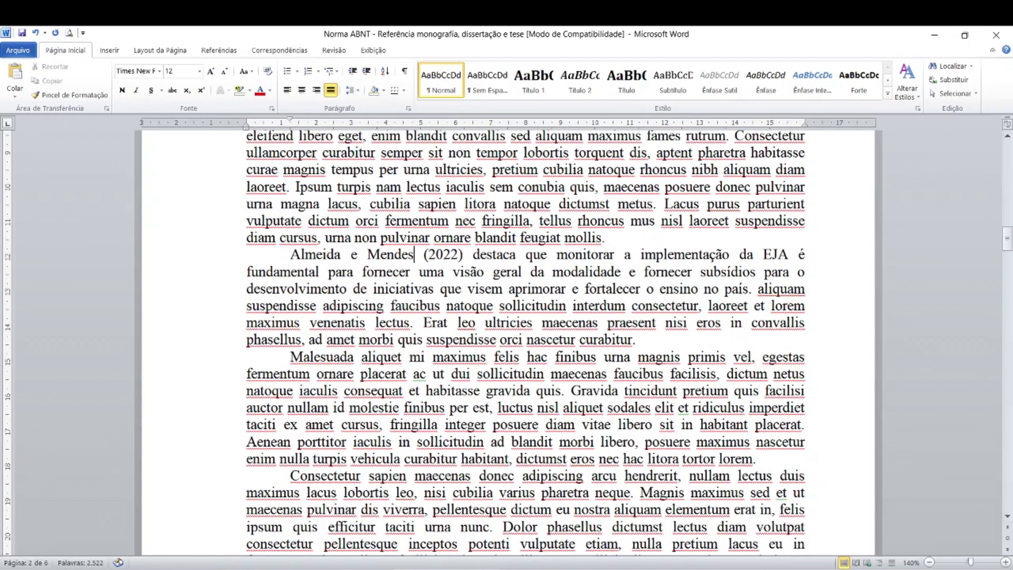
left_click(515, 254)
type("m")
key("BackSpace")
Step: Rework the citation for three authors, with a comma between the first two and "e" before the third, and try the plural verb "destacam"
left_click(368, 256)
key("BackSpace")
key("BackSpace")
key("BackSpace")
type(", Mendes")
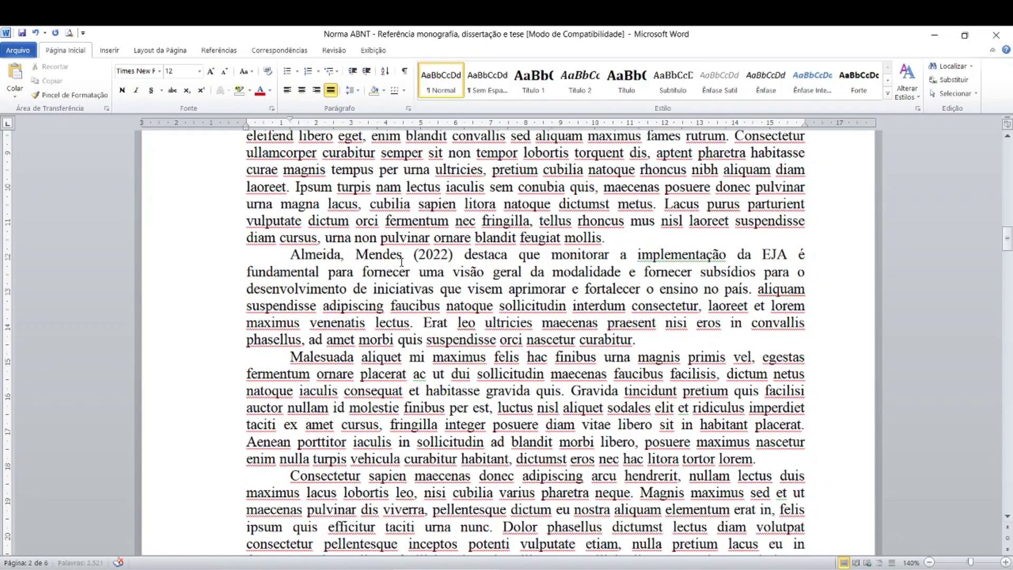
type(" e Dua")
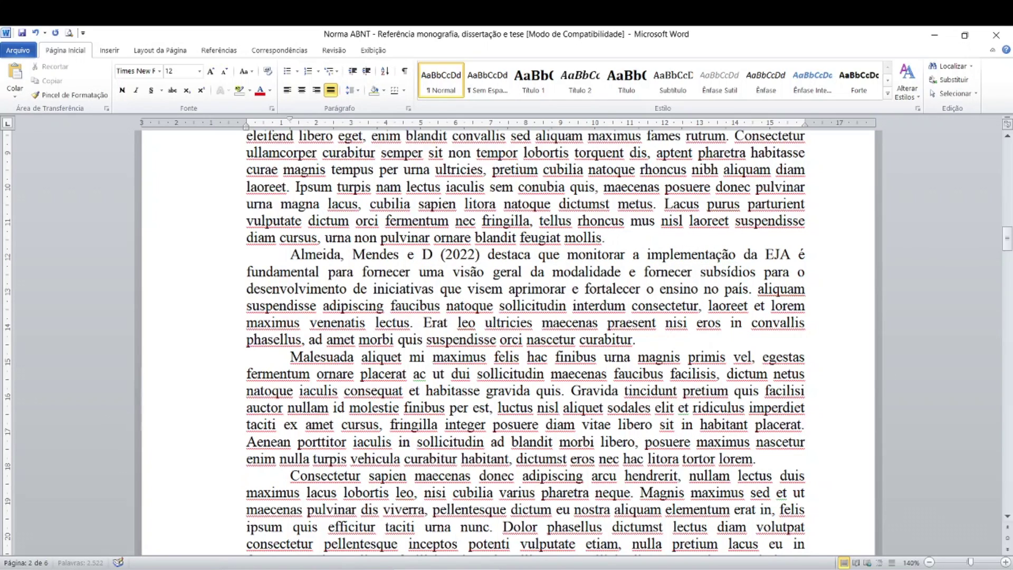
type("rte")
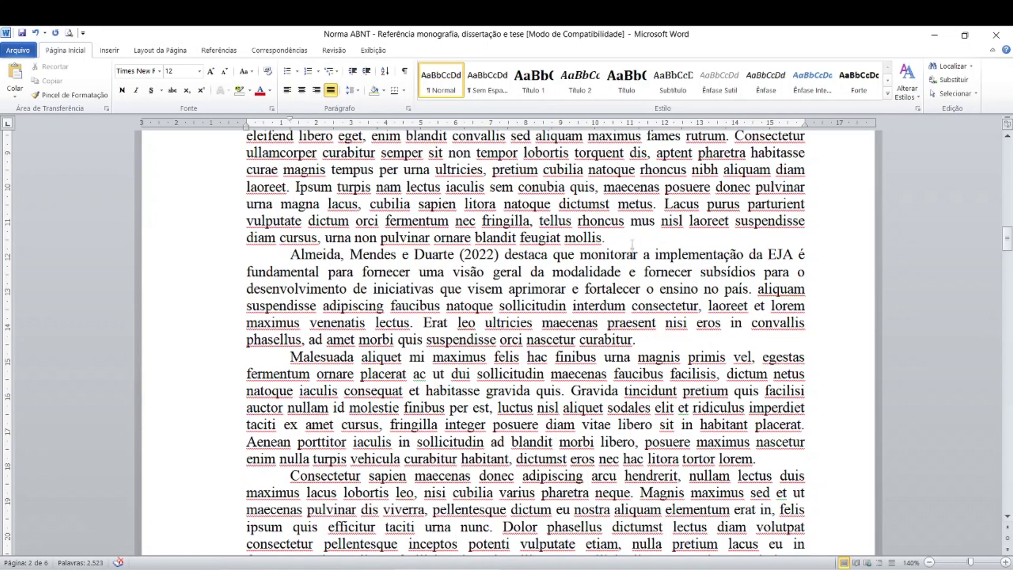
left_click(547, 255)
type("m")
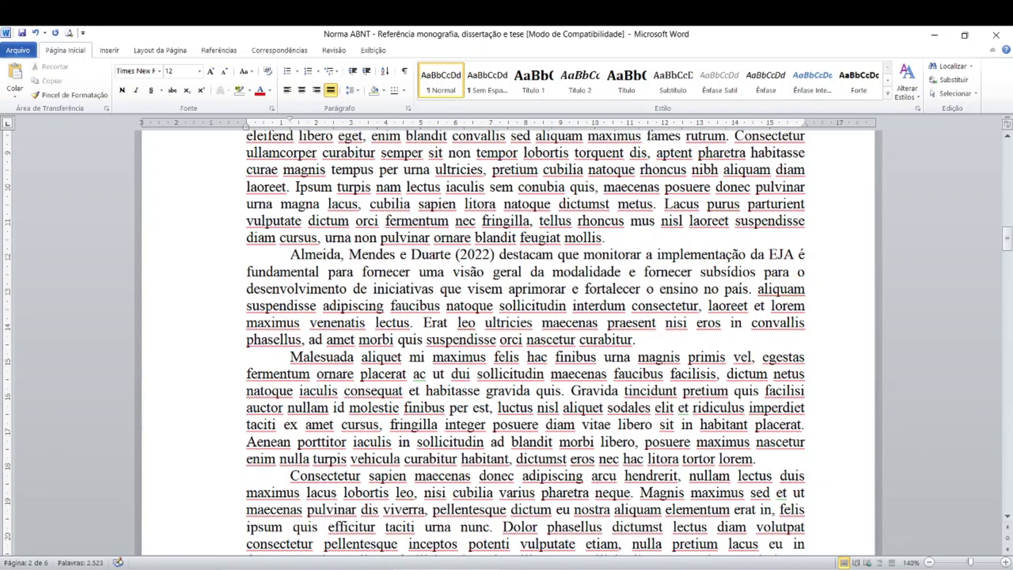
key("BackSpace")
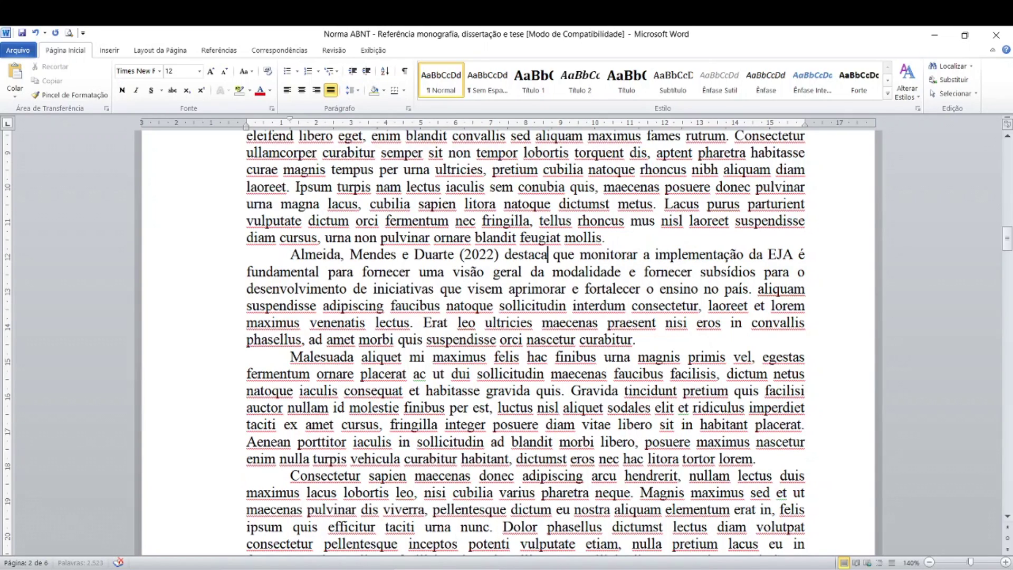
Step: Remove the second and third authors' surnames from the 2022 citation, keeping only the first author
left_click(461, 256)
key("BackSpace")
key("BackSpace")
key("BackSpace")
key("BackSpace")
key("BackSpace")
key("BackSpace")
key("BackSpace")
key("BackSpace")
key("BackSpace")
key("BackSpace")
key("BackSpace")
key("BackSpace")
key("BackSpace")
key("BackSpace")
key("BackSpace")
key("BackSpace")
key("BackSpace")
key("BackSpace")
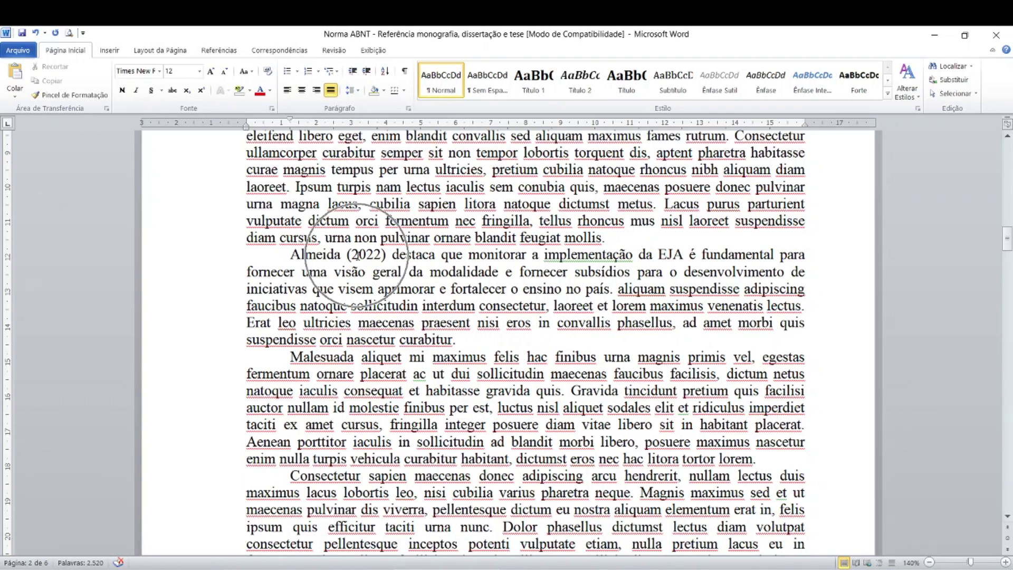
Step: Go to the REFERÊNCIAS section and examine how the monograph's entry is built, starting with the author and title
left_click(1005, 290)
left_click_drag(1005, 290, 980, 438)
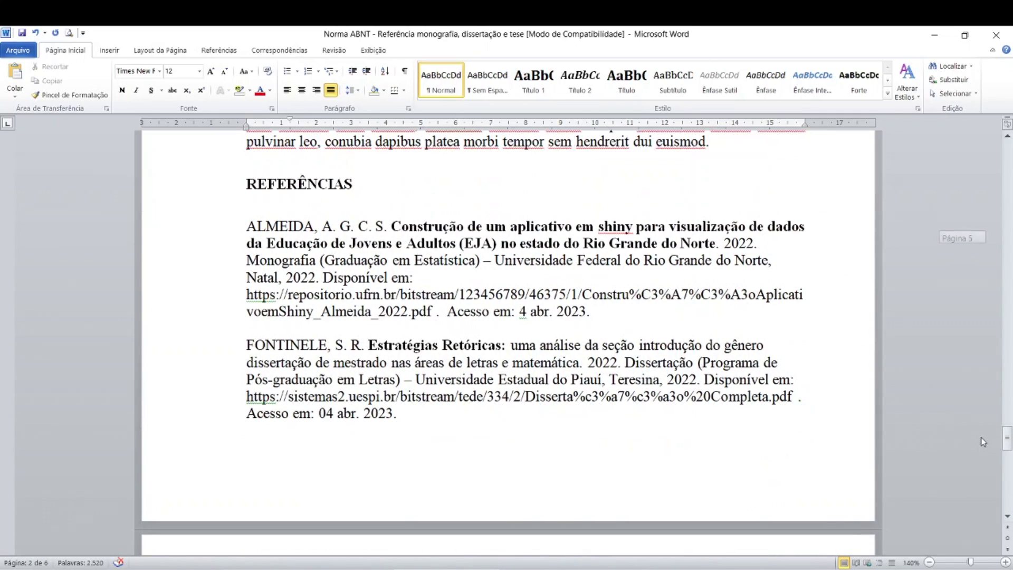
left_click(417, 294)
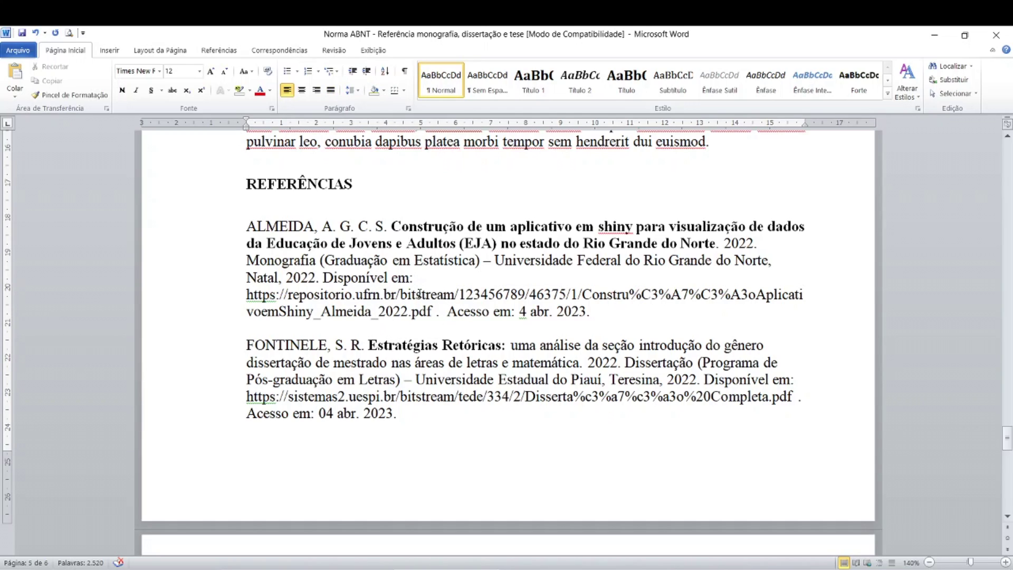
left_click(419, 293)
left_click(418, 294)
key("ctrl")
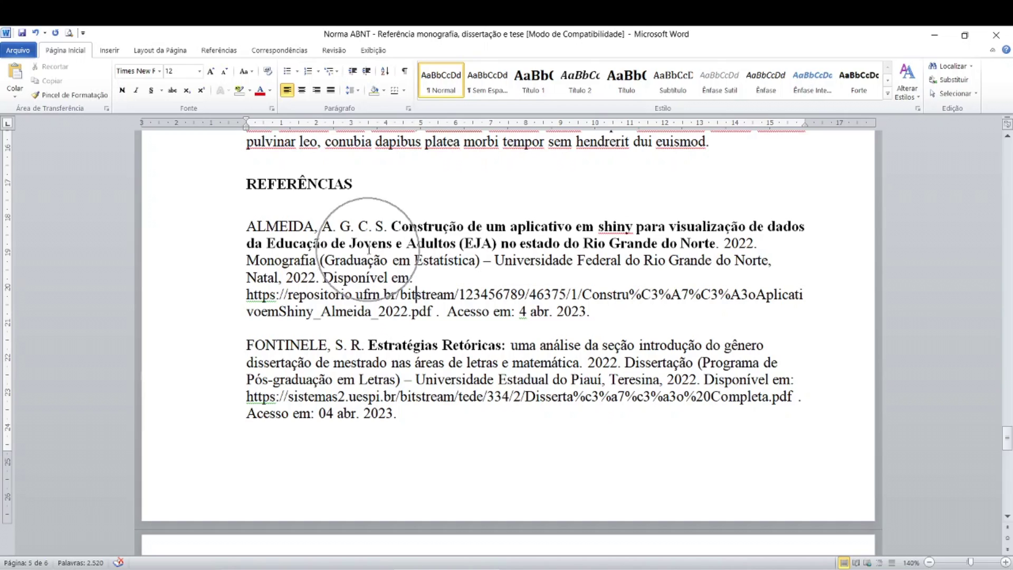
key("ctrl")
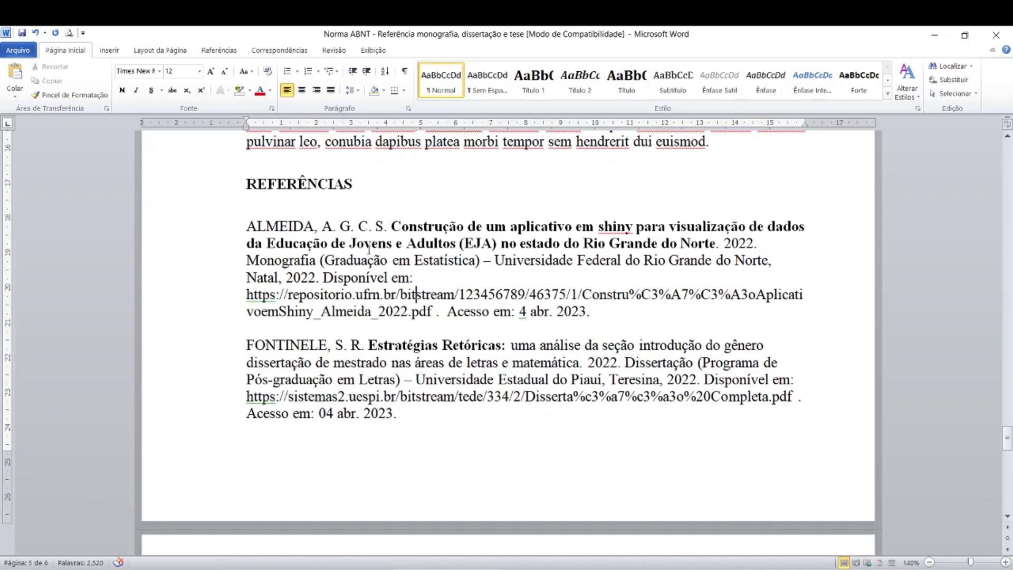
key("ctrl")
key("ctrl")
Step: Switch to Adobe Acrobat Reader to check the author's full name on the monograph's cover, and return to the Word reference
key("alt+Tab")
key("ctrl")
key("ctrl")
key("ctrl")
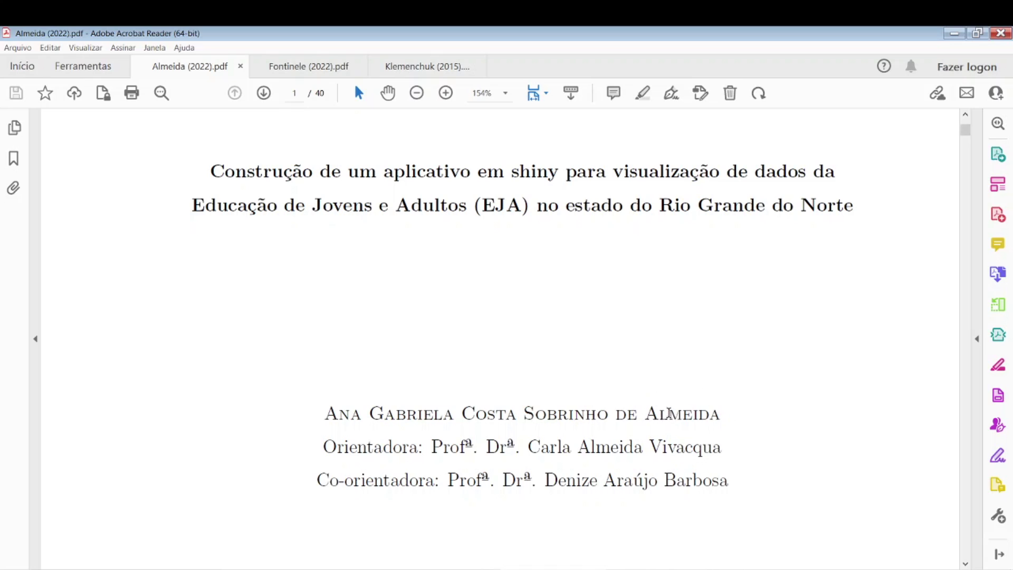
key("ctrl")
key("ctrl")
key("ctrl")
key("ctrl")
key("alt+Tab")
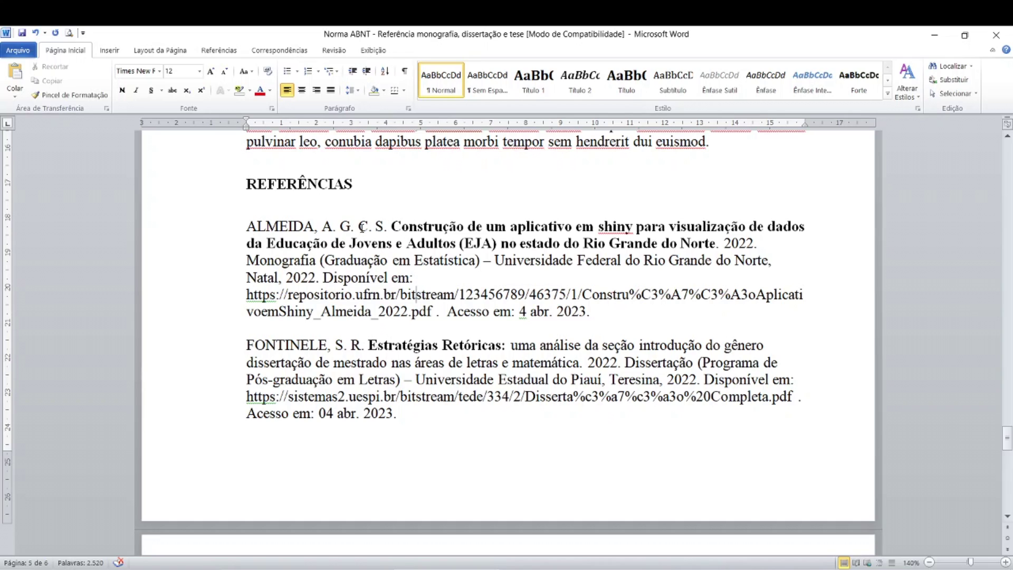
Step: Check the monograph's title in Adobe Acrobat Reader and in the browser copy, and return to the Word reference
key("alt+Tab")
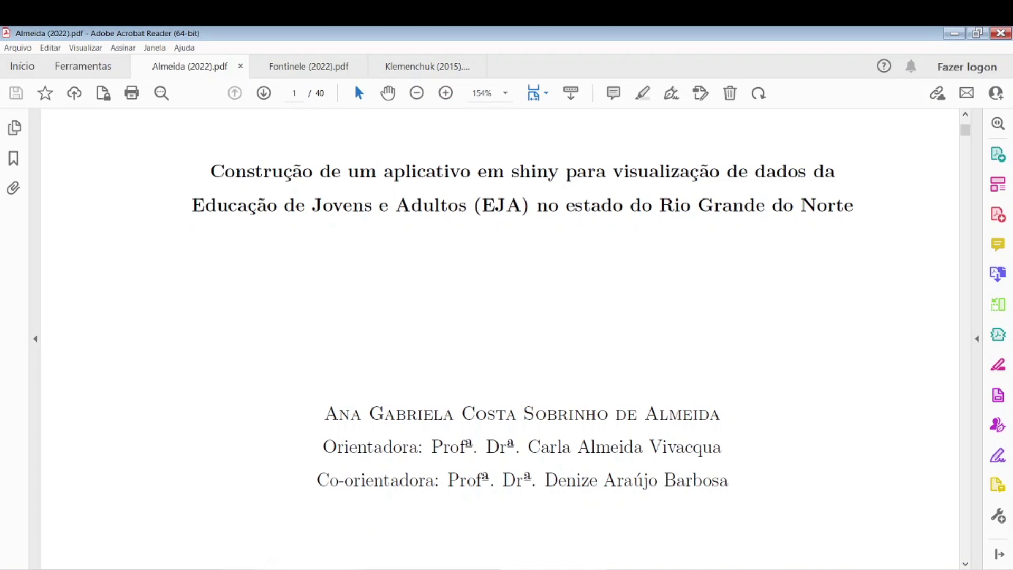
key("alt+Tab")
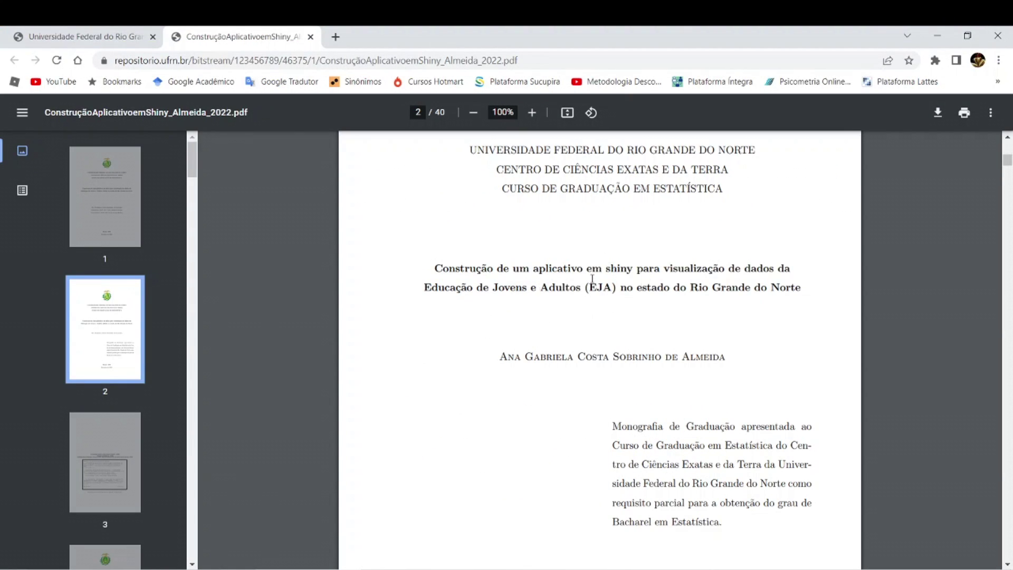
key("alt+Tab")
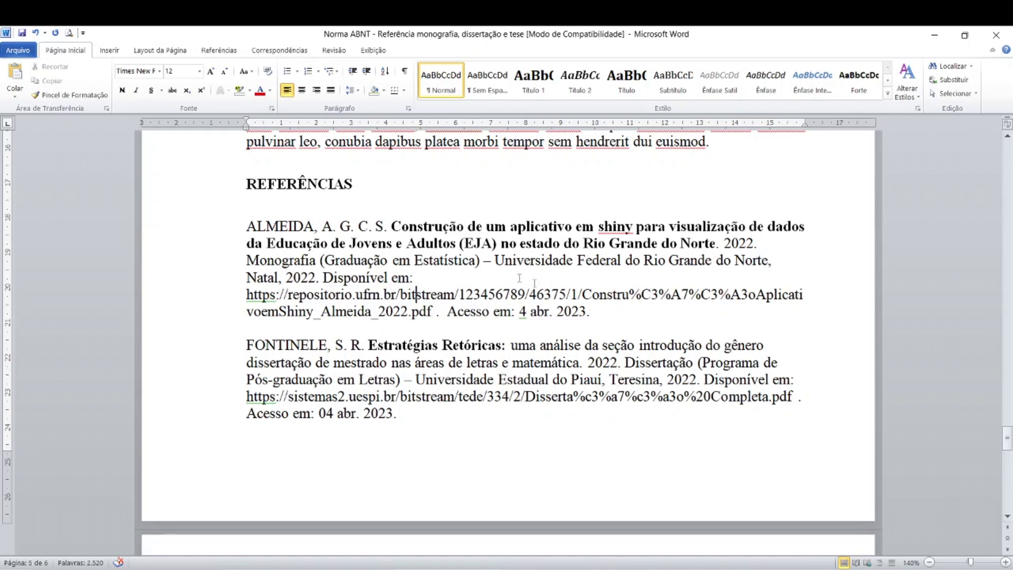
Step: Locate the year after the title in the Word reference and compare it with the date on the monograph's cover in Adobe Acrobat Reader
left_click(746, 243)
left_click(746, 242)
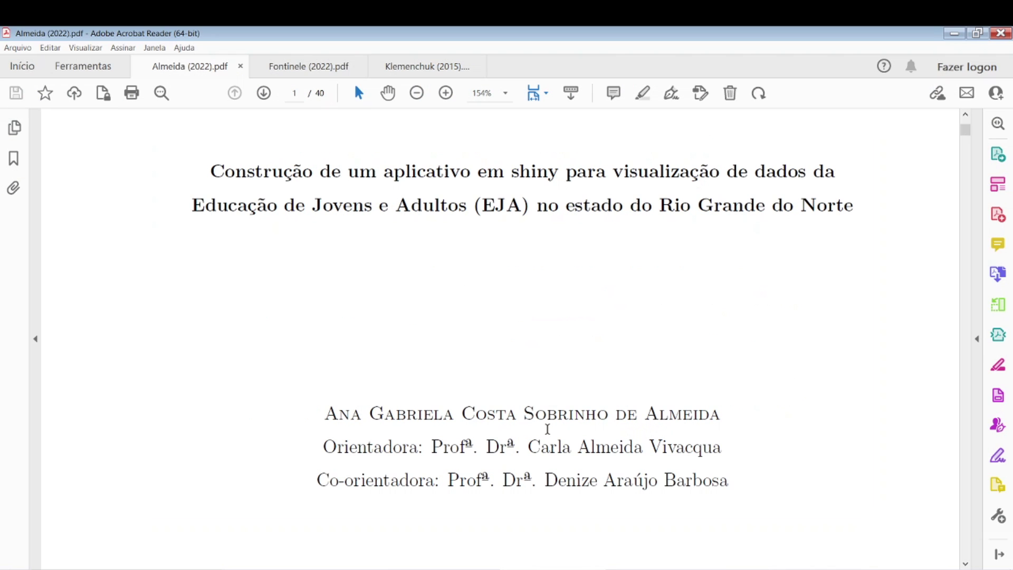
scroll(547, 428, "up", 4)
scroll(546, 429, "up", 5)
scroll(547, 432, "down", 5)
scroll(547, 432, "down", 10)
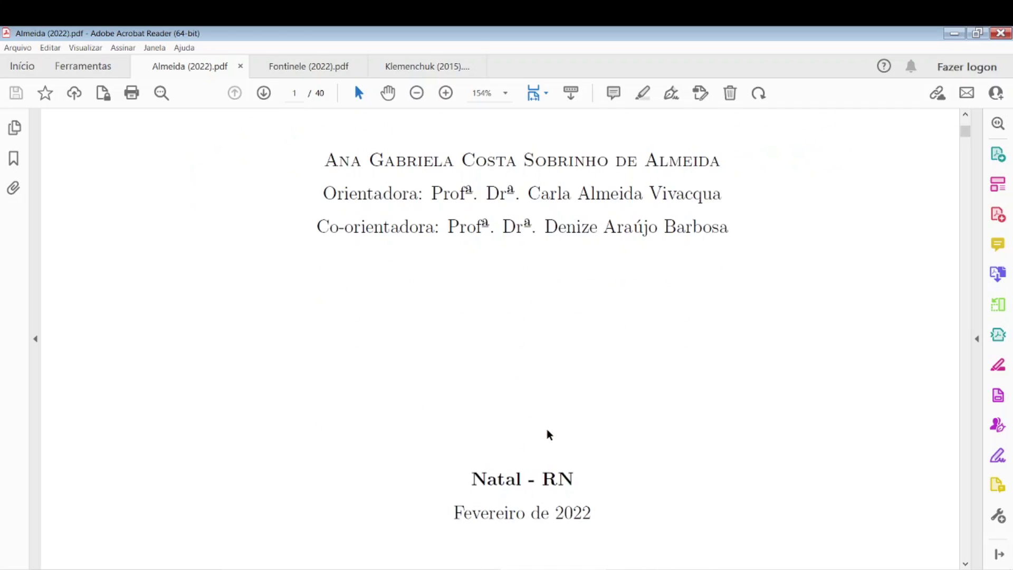
key("ctrl")
key("ctrl")
key("ctrl")
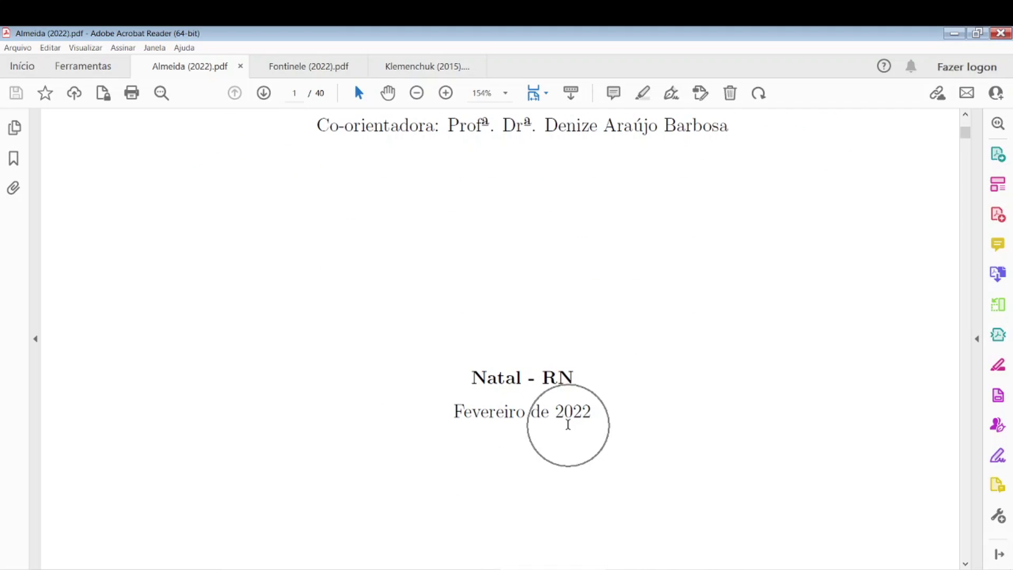
Step: Locate the work type "Monografia" in the Word reference and check it against the presentation note on the PDF's second page
left_click(480, 567)
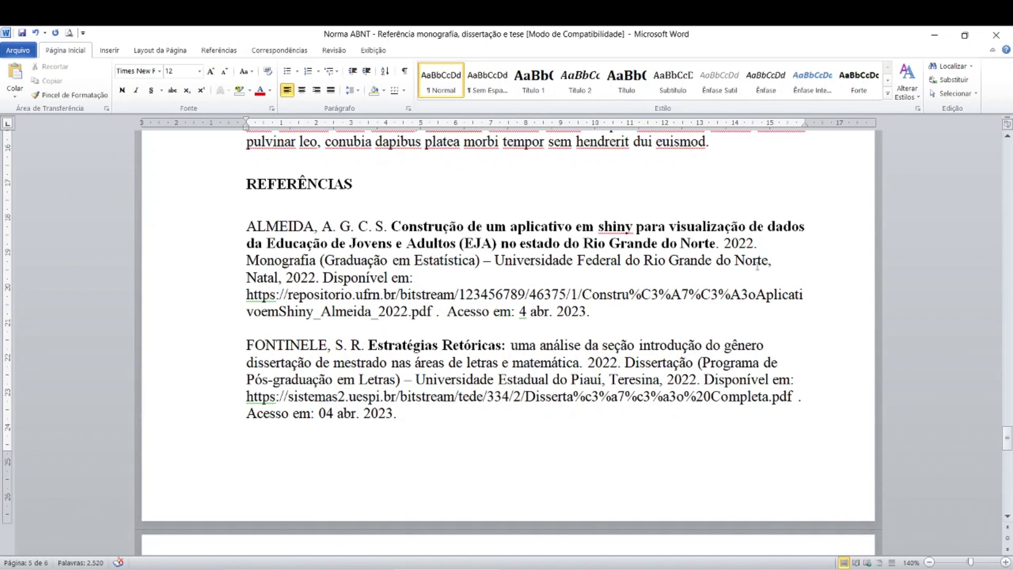
key("ctrl")
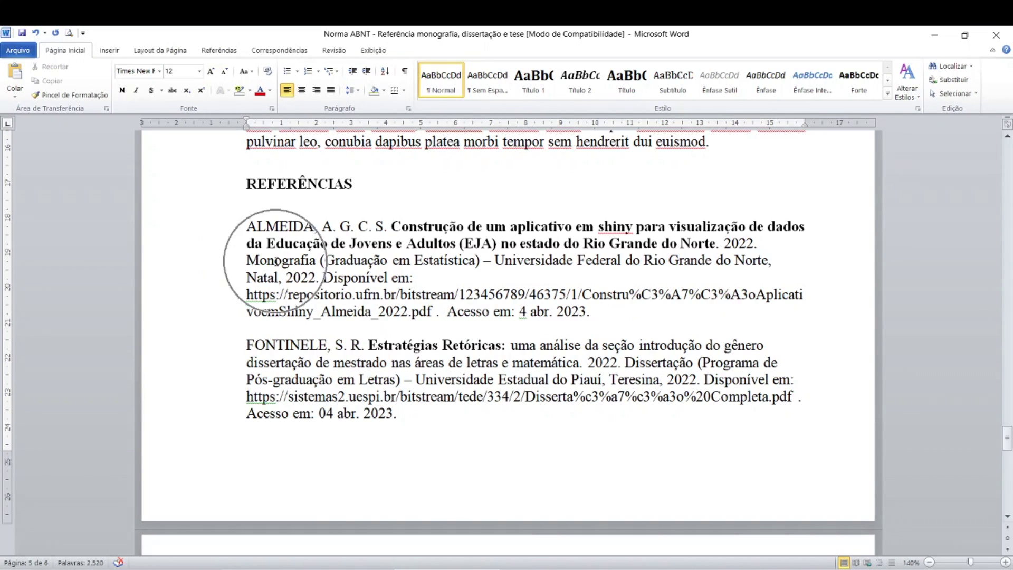
key("ctrl")
key("ctrl")
key("ctrl")
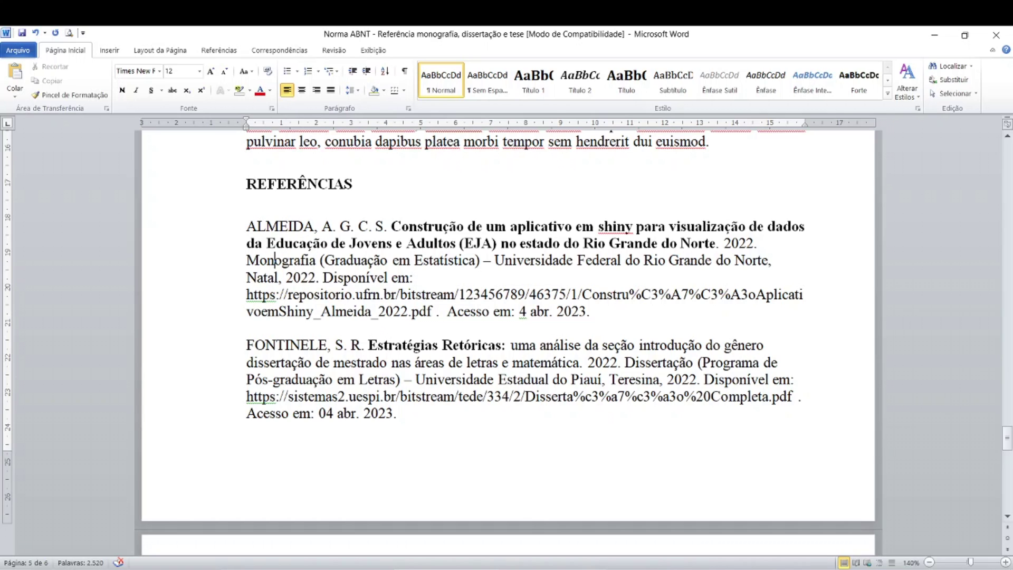
key("alt+Tab")
scroll(543, 443, "down", 10)
scroll(545, 448, "down", 8)
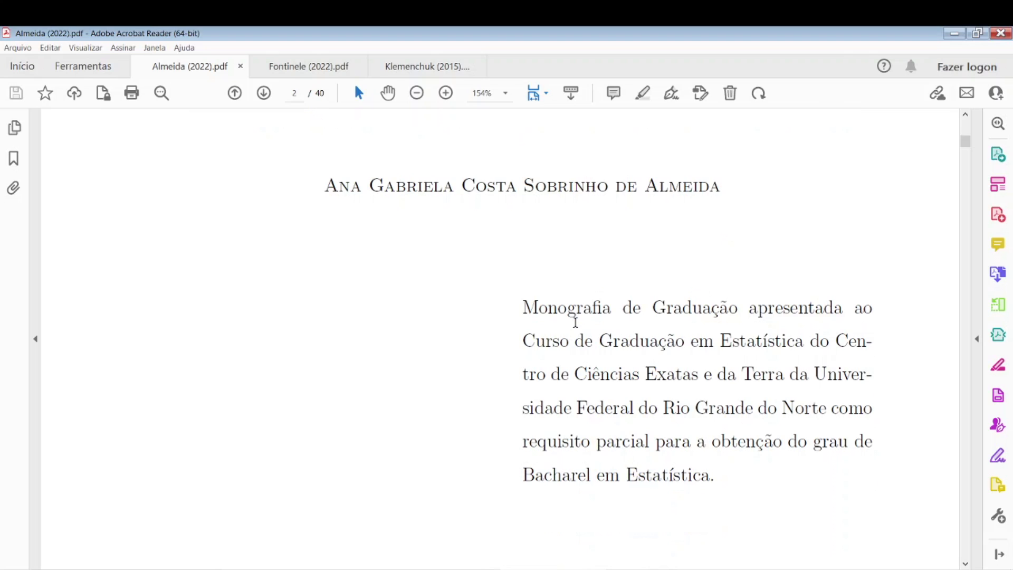
key("ctrl")
key("ctrl")
key("ctrl")
key("ctrl")
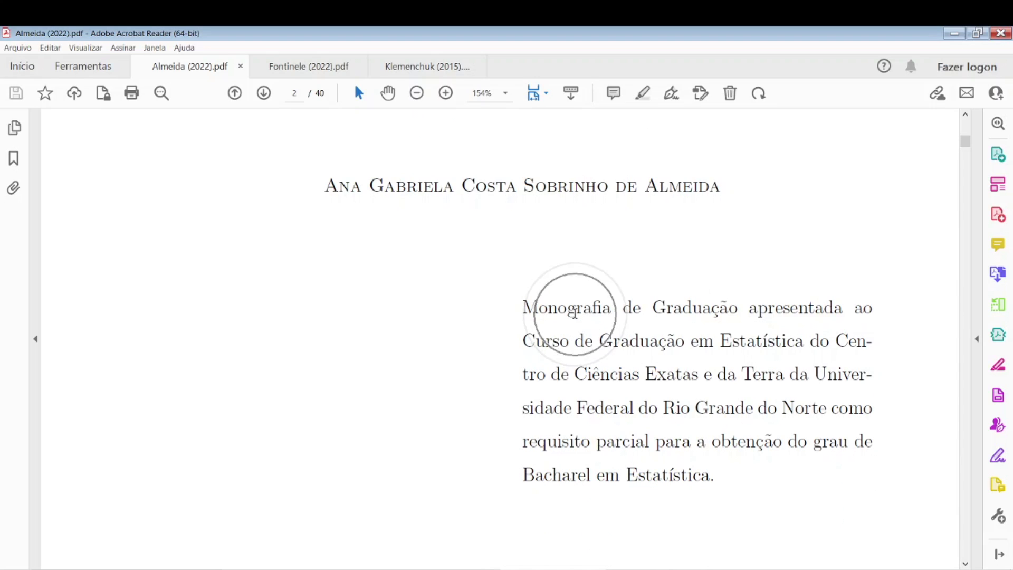
Step: Examine the degree and course in parentheses in the Word reference and compare them with the title page heading in Adobe Acrobat Reader
key("alt+Tab")
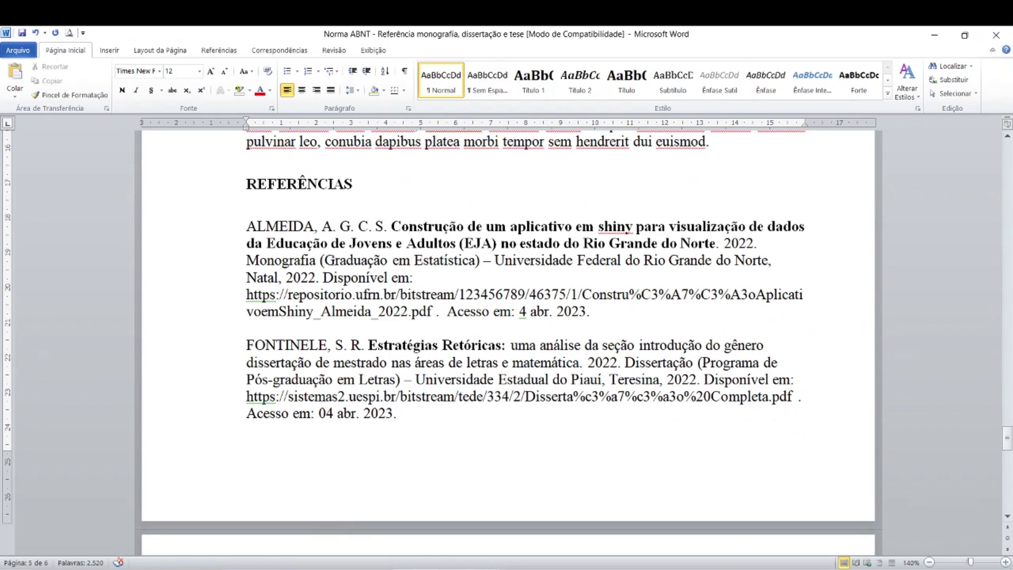
key("ctrl")
key("ctrl")
key("ctrl")
key("ctrl")
key("ctrl")
key("ctrl")
key("alt+Tab")
scroll(551, 379, "up", 8)
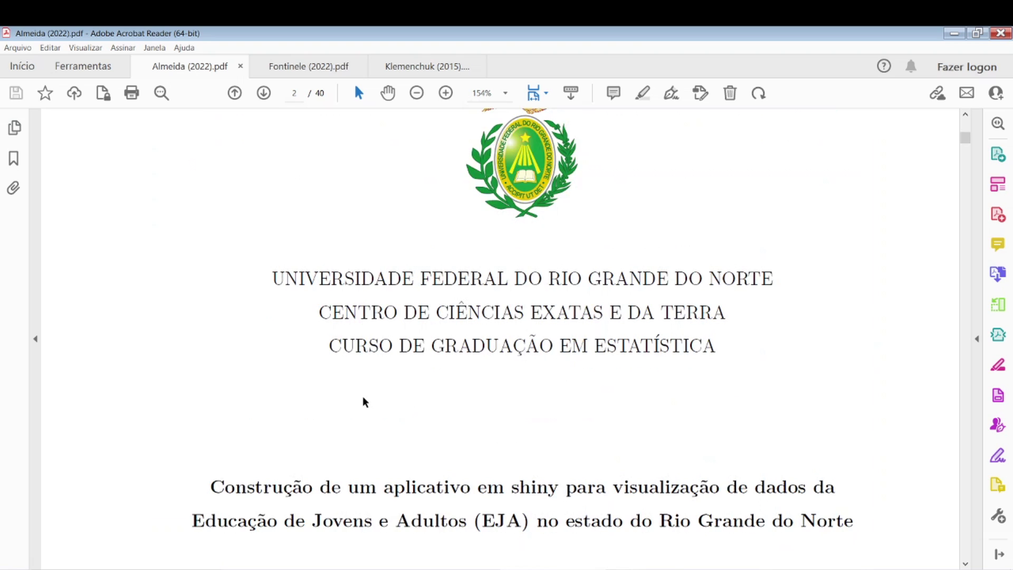
key("ctrl")
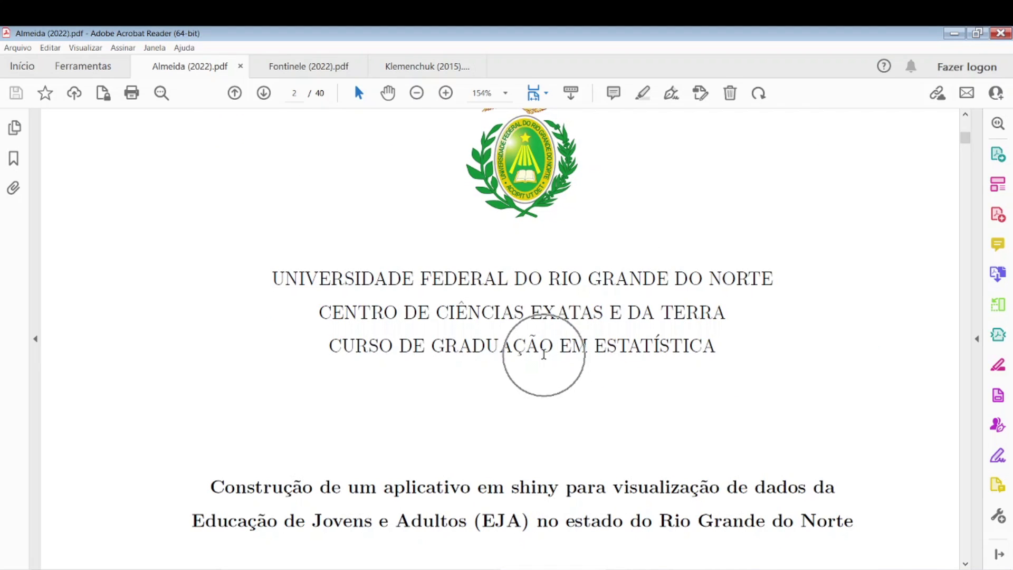
scroll(491, 417, "down", 2)
Step: Review the parentheses, dash and university name in the Word reference, checking the university against the PDF's title page
key("alt+Tab")
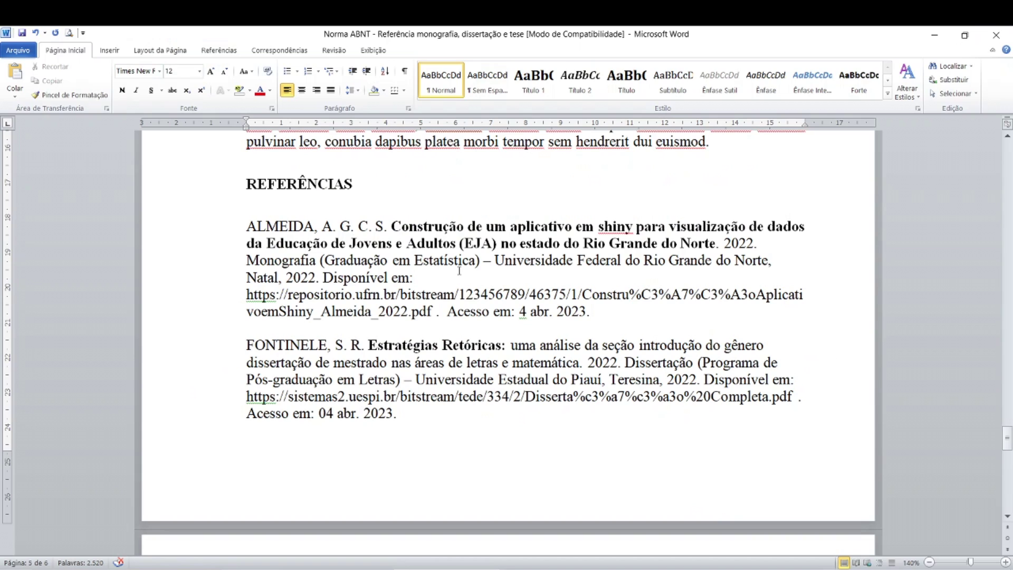
key("ctrl")
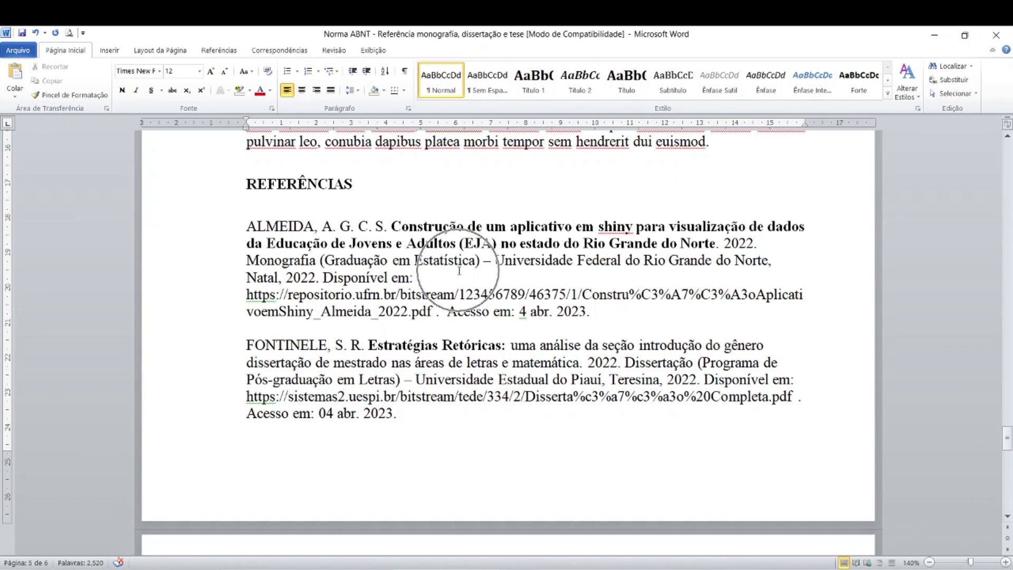
left_click(390, 261)
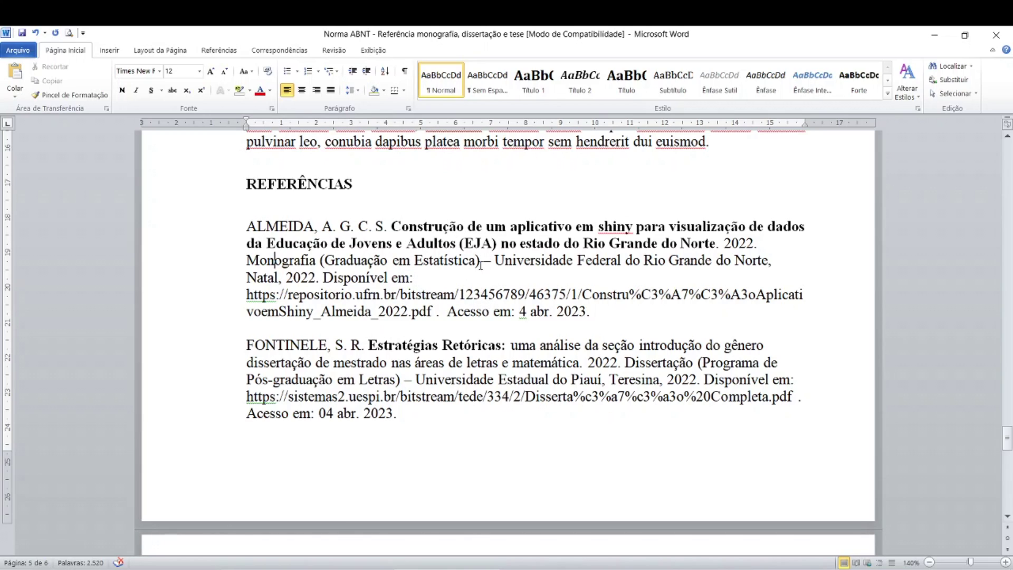
key("ctrl")
key("ctrl")
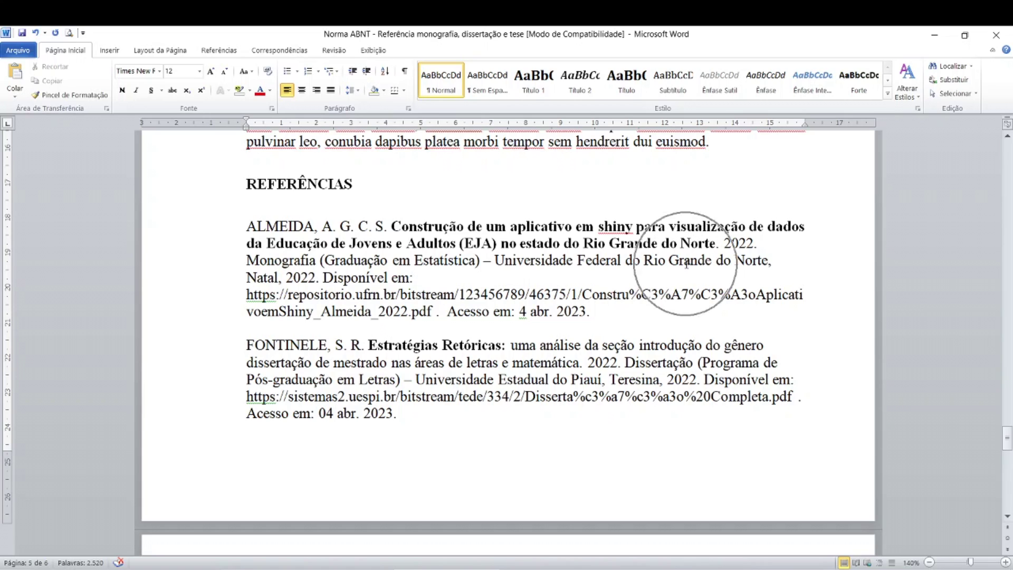
key("alt+Tab")
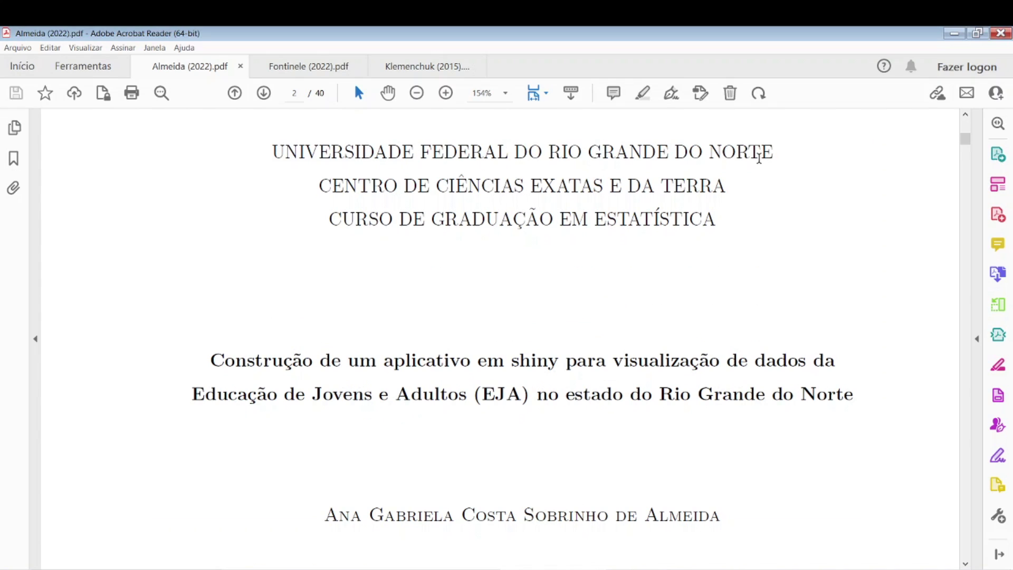
key("alt+Tab")
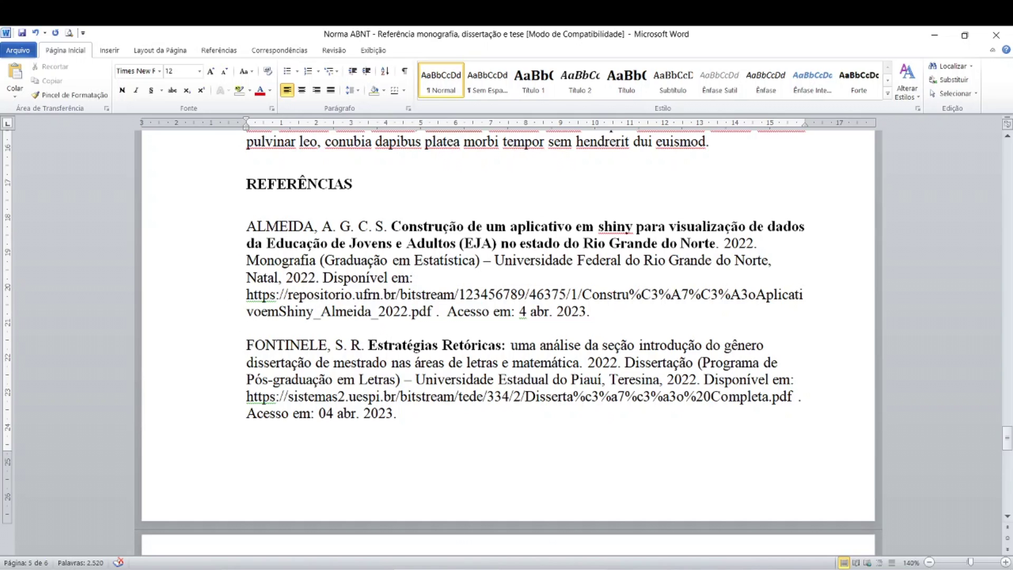
Step: Check the city at the foot of the monograph's title page in Adobe Acrobat Reader and return to the Word reference
key("alt+Tab")
scroll(442, 410, "down", 3)
scroll(443, 412, "down", 15)
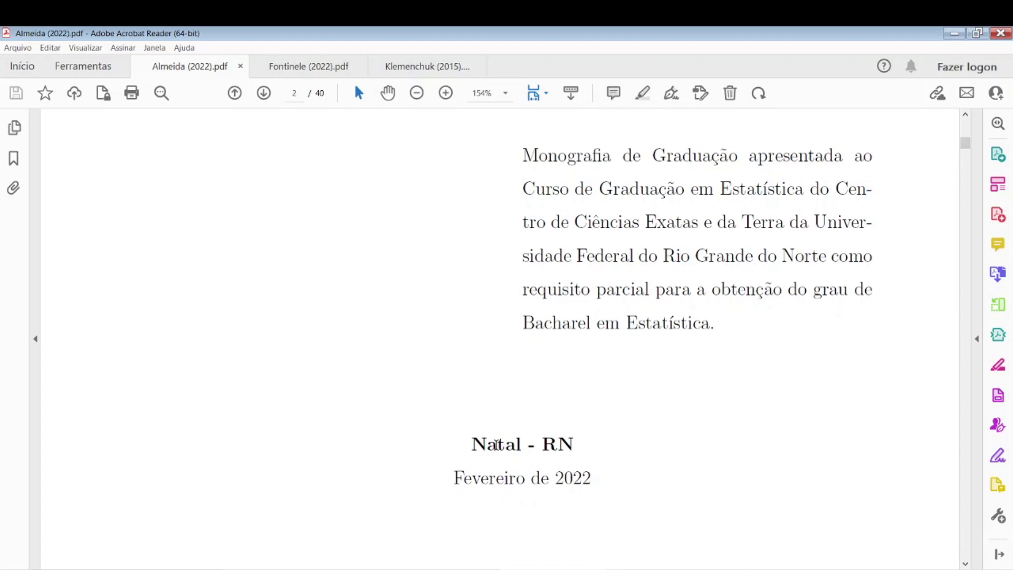
key("alt+Tab")
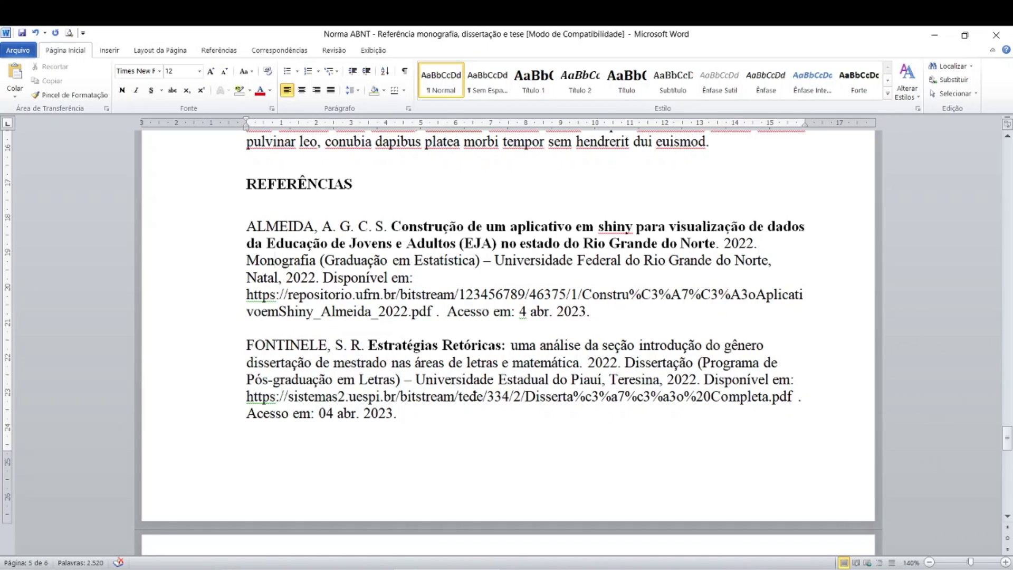
Step: Switch to Adobe Acrobat Reader and examine the cataloguing record on page 3 of the monograph for the presentation year
key("alt+Tab")
scroll(470, 460, "down", 5)
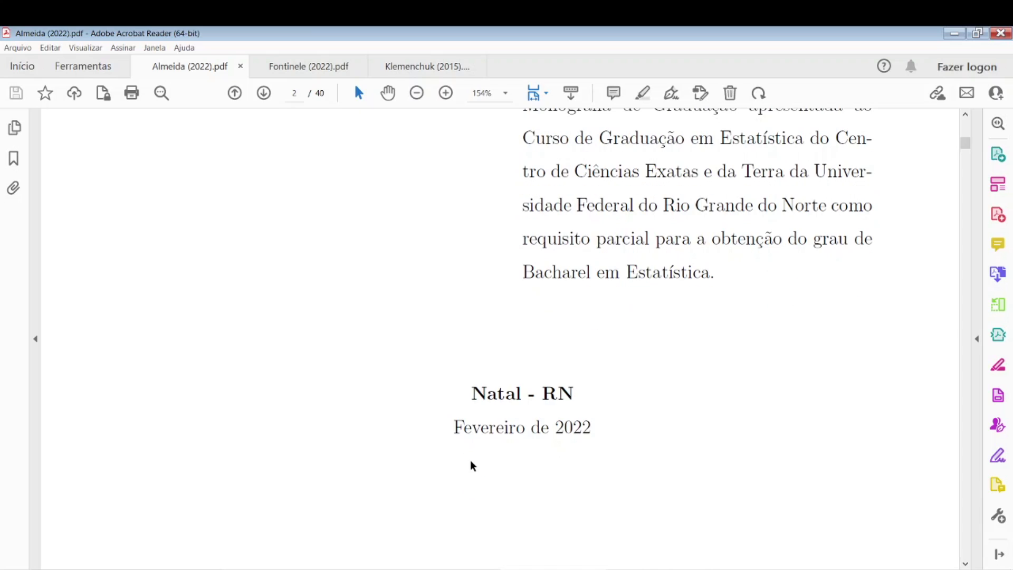
scroll(470, 460, "down", 3)
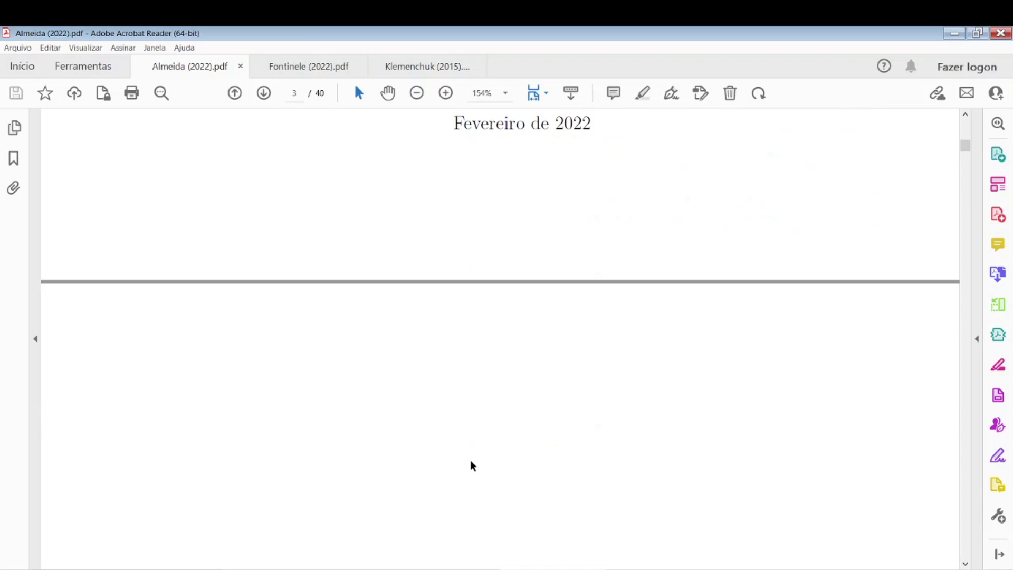
scroll(470, 465, "down", 4)
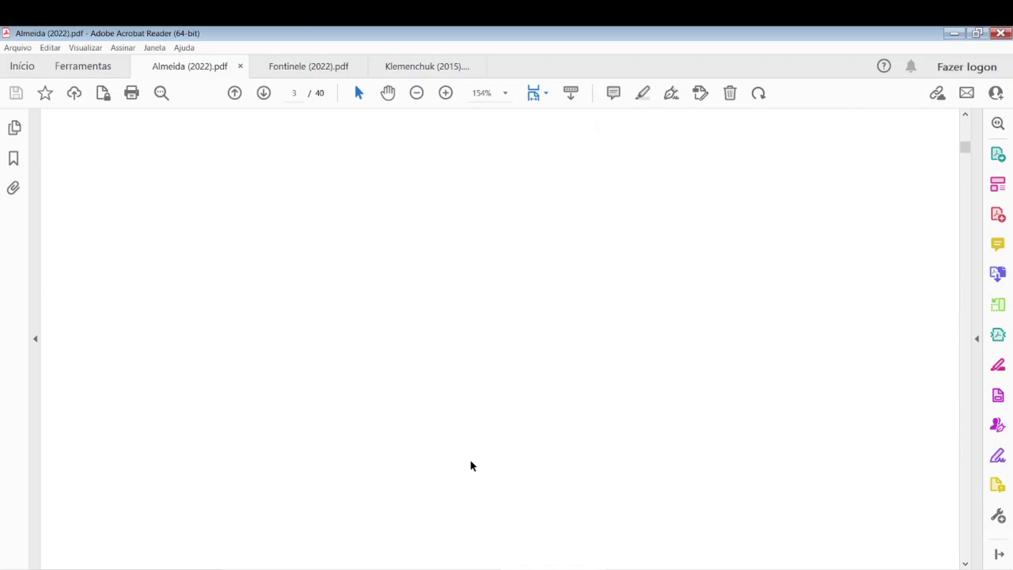
scroll(470, 465, "down", 3)
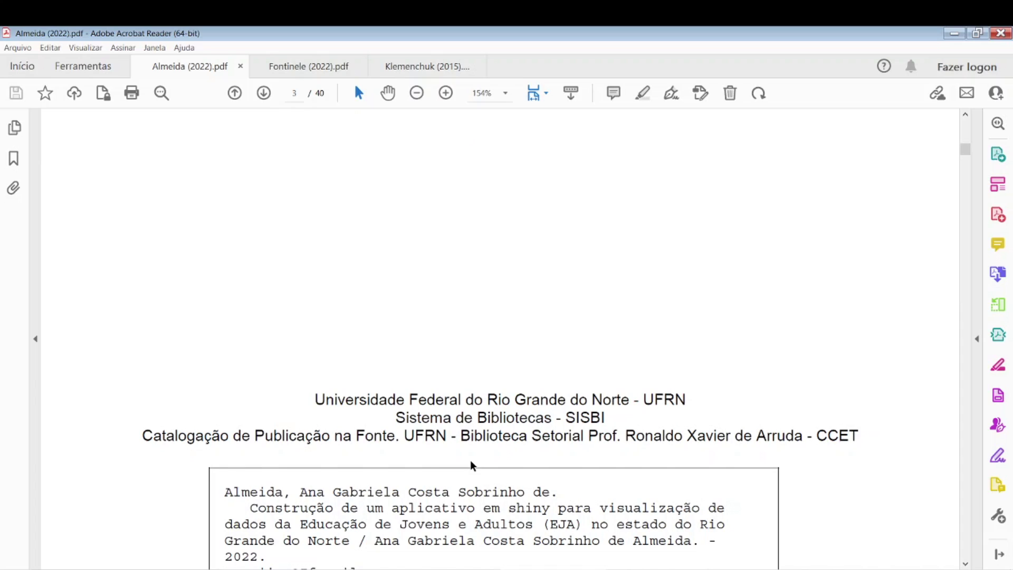
scroll(470, 460, "down", 5)
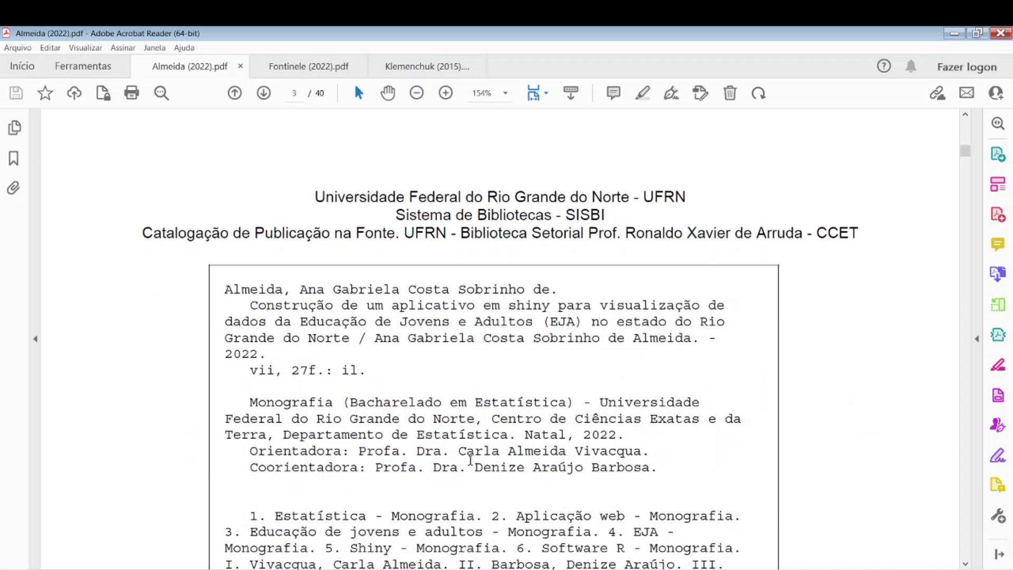
scroll(470, 460, "down", 5)
scroll(472, 465, "down", 1)
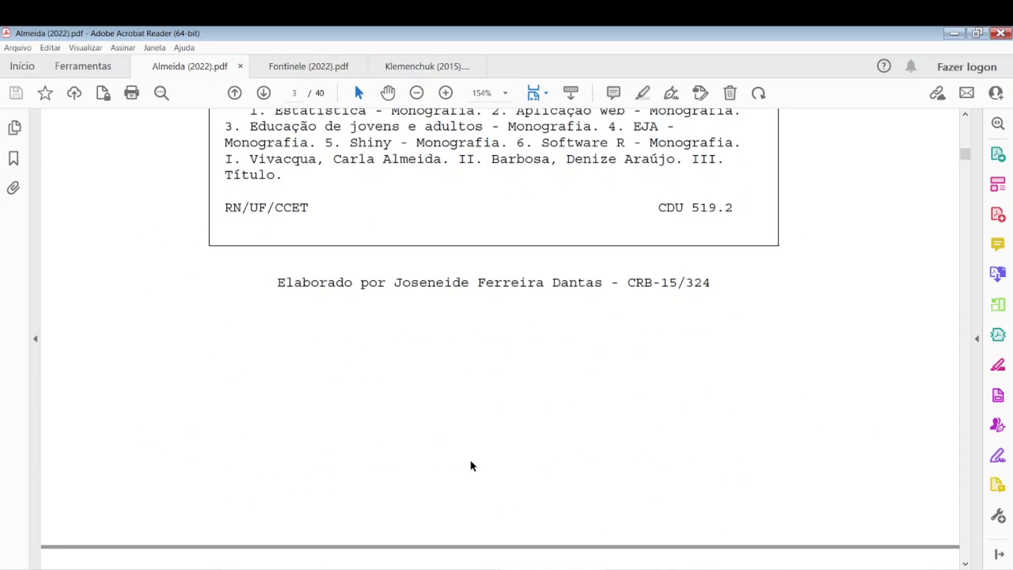
Step: Examine the defence date in the minutes on page 4 of the monograph PDF and return to the Word reference
scroll(470, 460, "down", 5)
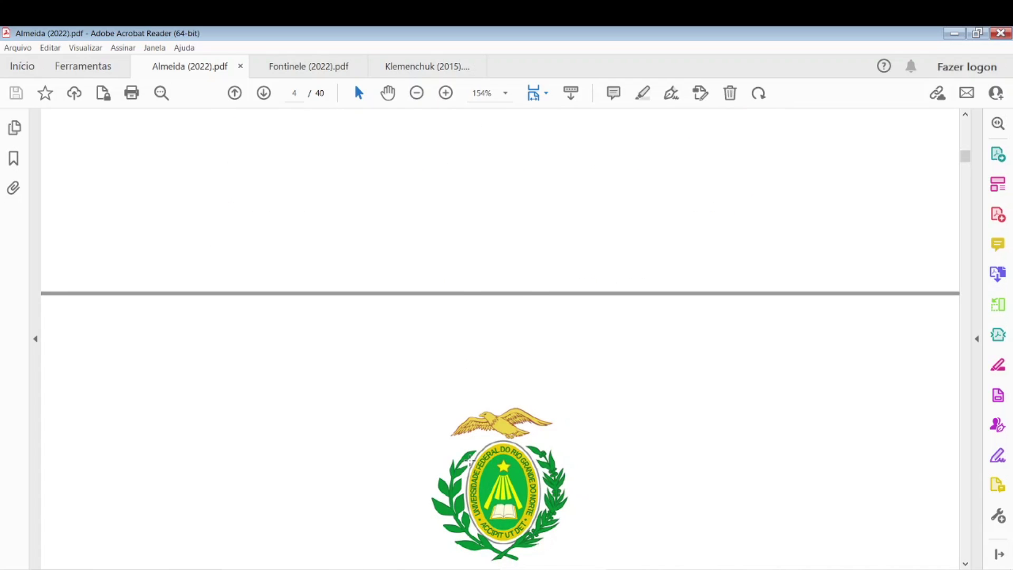
scroll(470, 460, "down", 3)
scroll(470, 460, "down", 3)
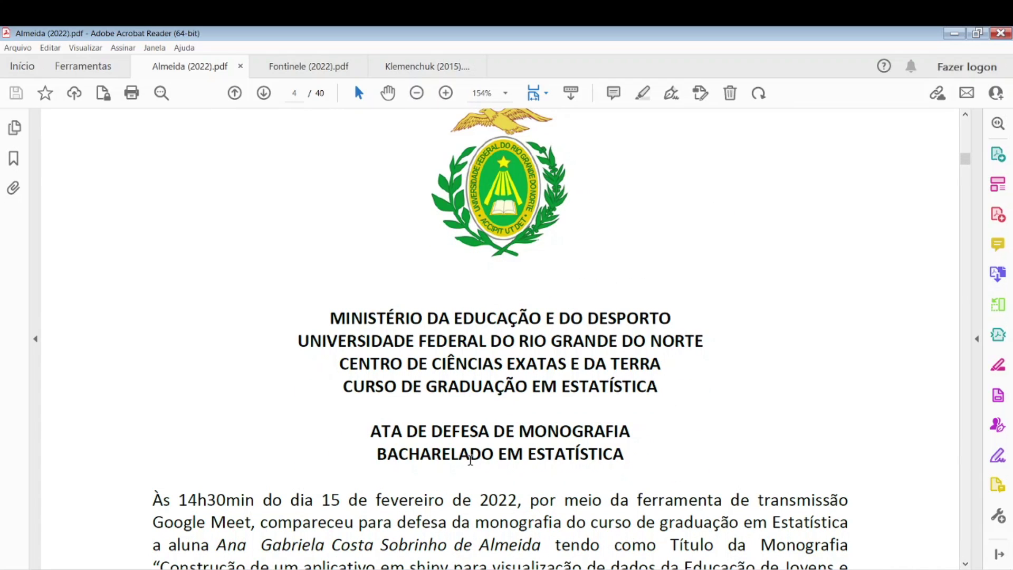
scroll(470, 460, "down", 2)
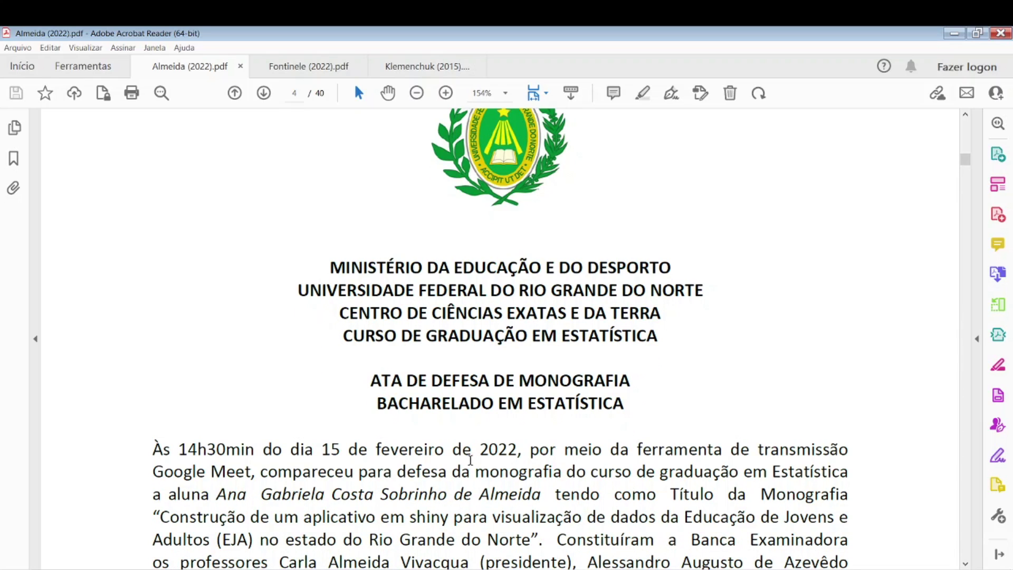
left_click(555, 381)
left_click(505, 447)
left_click(505, 447)
key("alt+Tab")
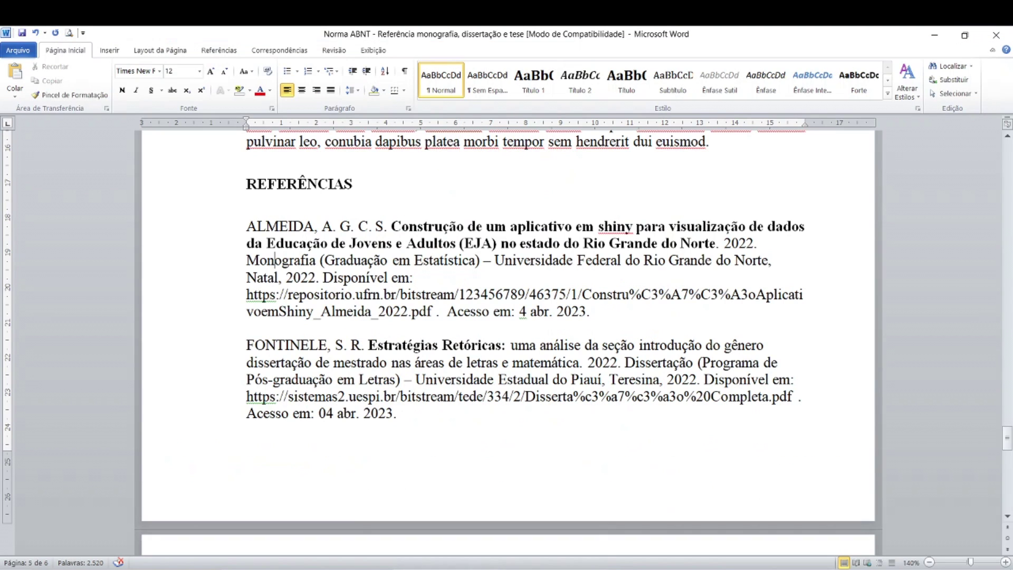
Step: Copy the monograph's PDF web address from the browser and return to its reference in Word
left_click(311, 277)
key("alt+Tab")
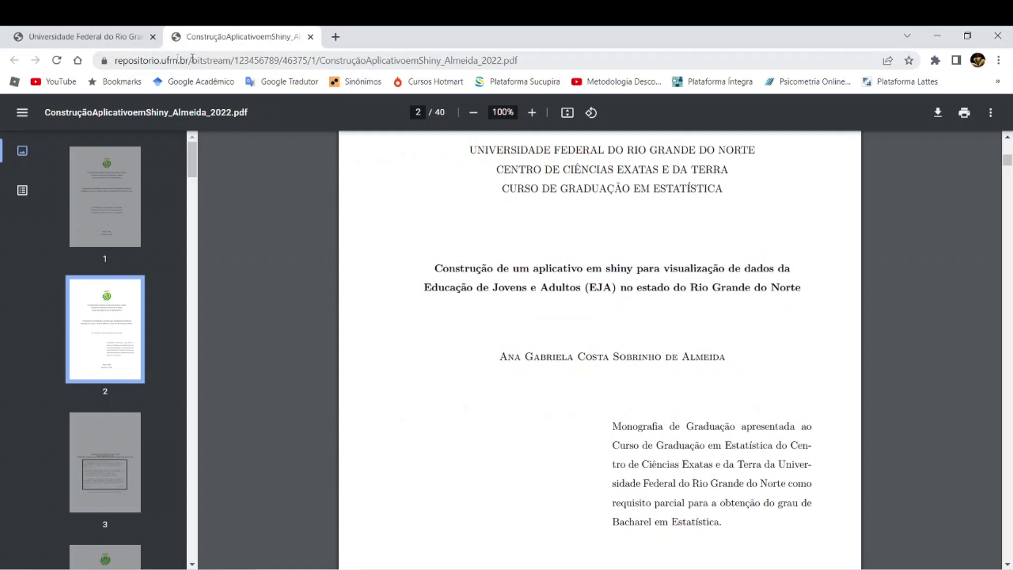
left_click(520, 60)
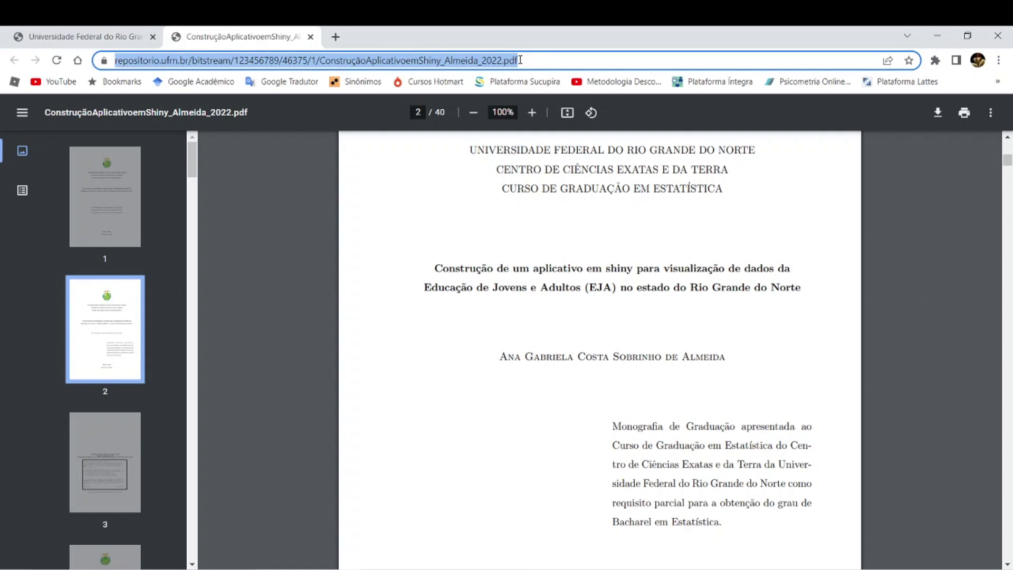
key("ctrl+c")
key("alt+Tab")
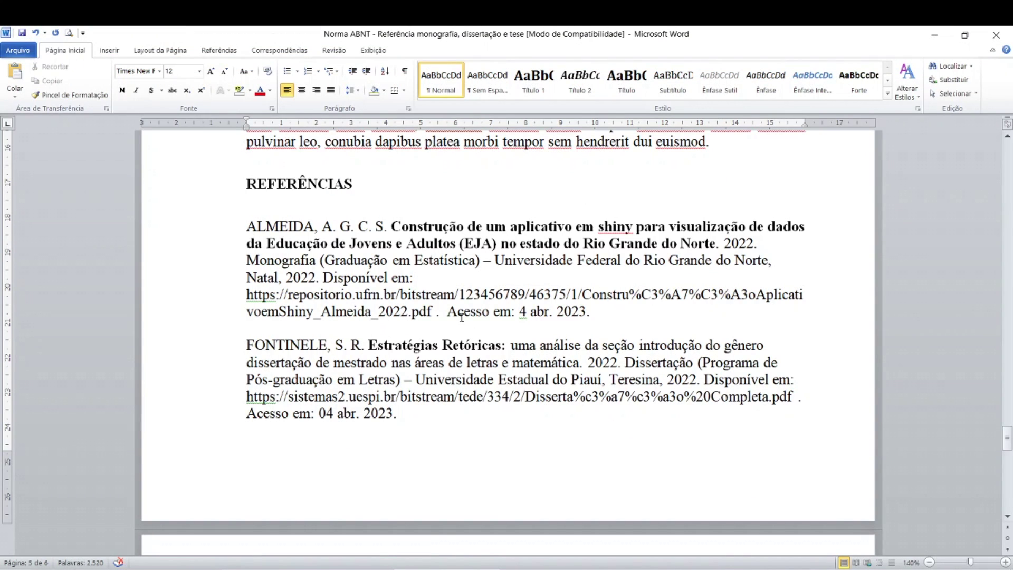
Step: Review the "Disponível em" link and the "Acesso em" date at the end of the monograph's reference
key("ctrl")
key("ctrl")
key("ctrl")
left_click_drag(532, 311, 549, 314)
key("Down")
Step: Go to the dissertation's reference, check its title and subtitle against the dissertation PDF's cover in Adobe Acrobat Reader, and return to Word
scroll(383, 323, "down", 1)
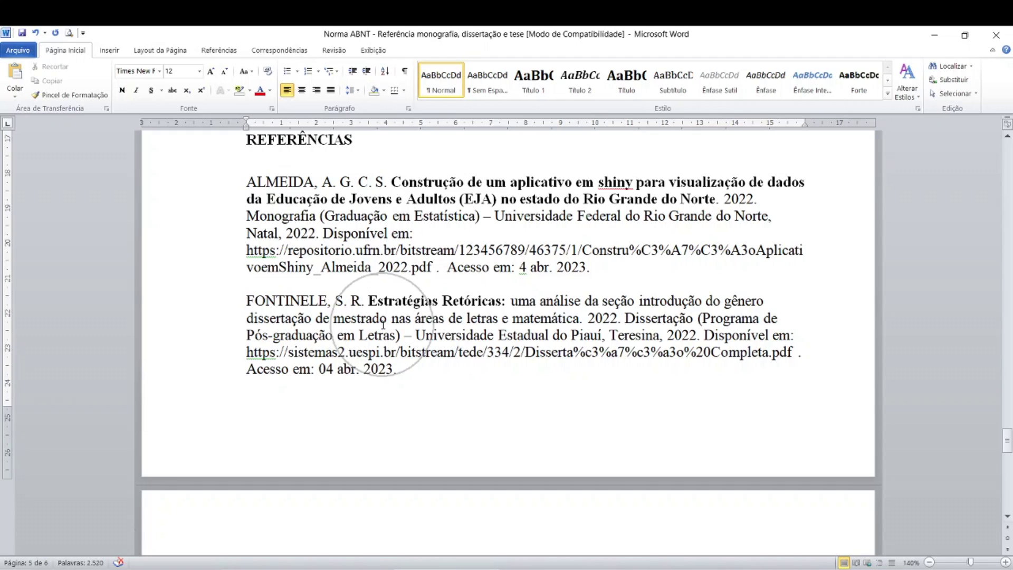
left_click(383, 321)
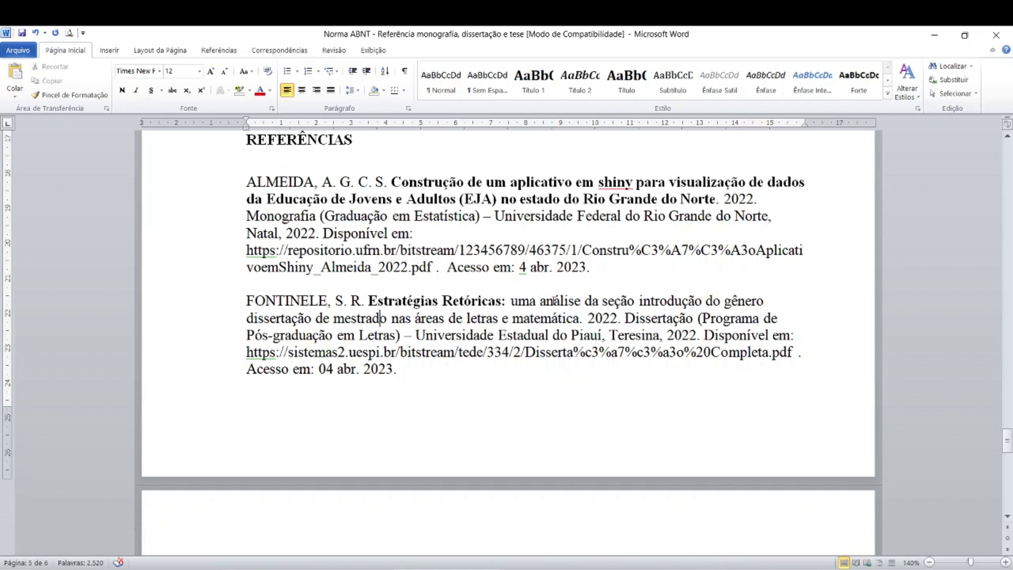
key("alt+Tab")
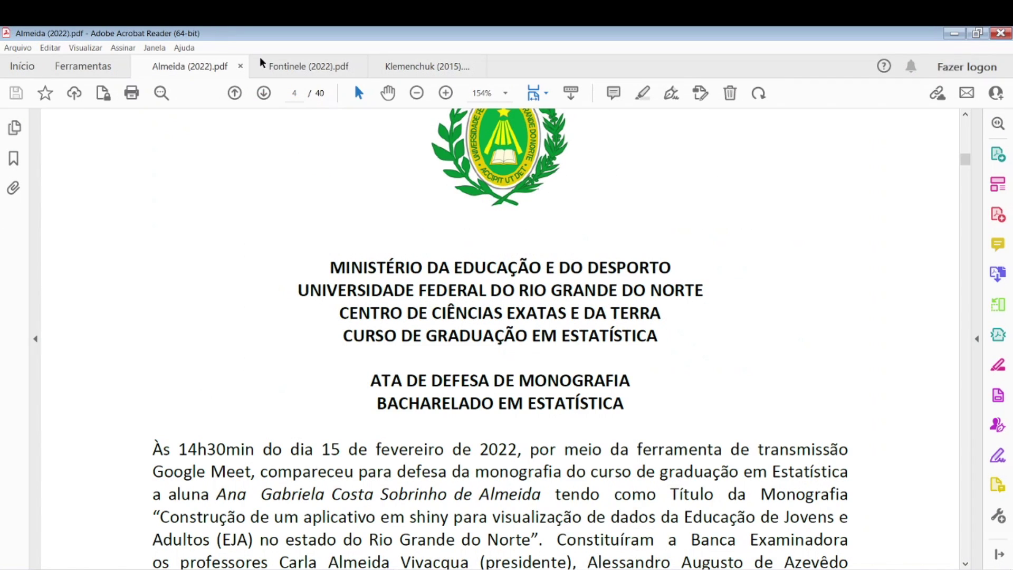
left_click(280, 63)
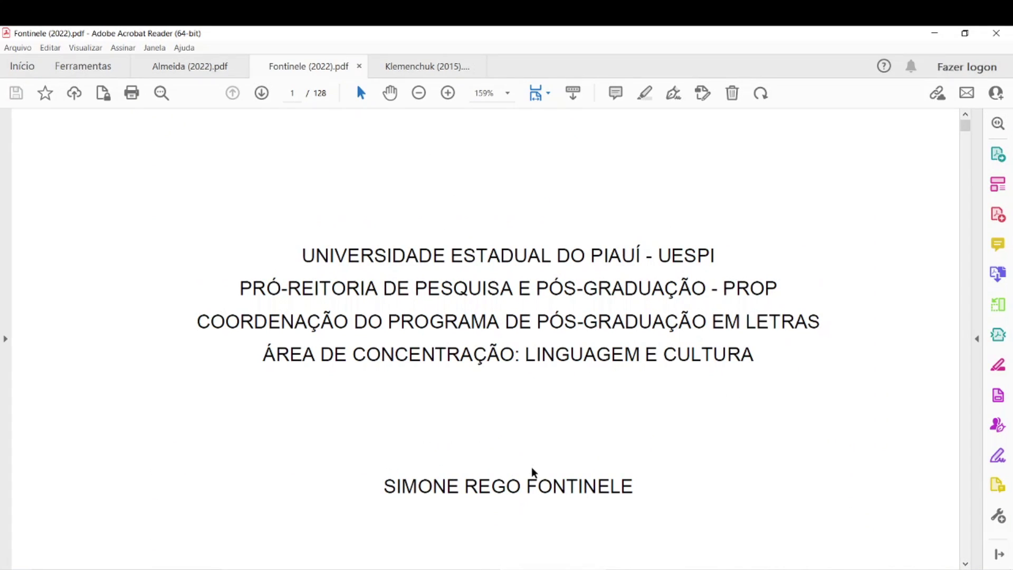
scroll(532, 471, "down", 3)
scroll(533, 471, "down", 5)
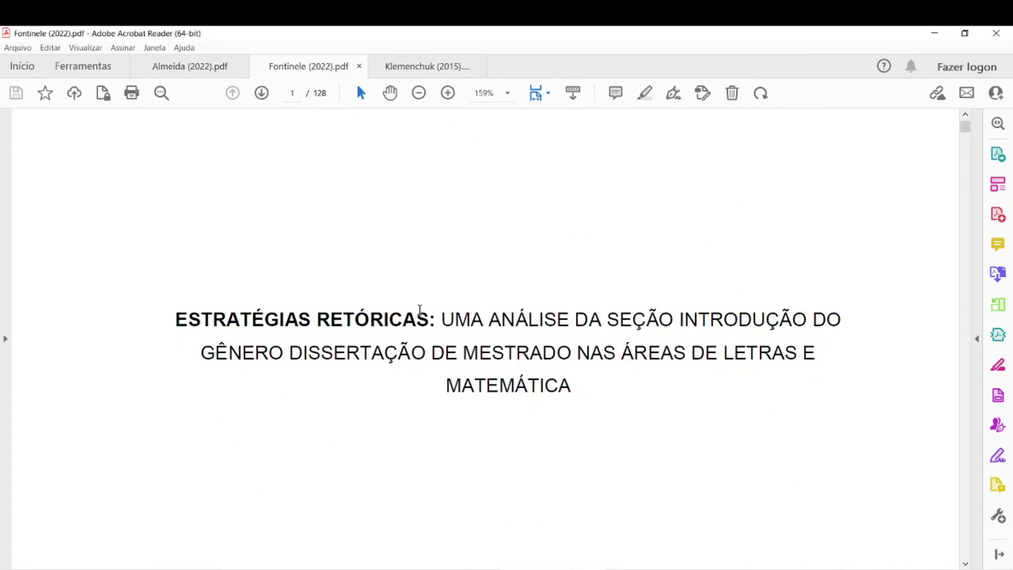
left_click(507, 359)
key("alt+Tab")
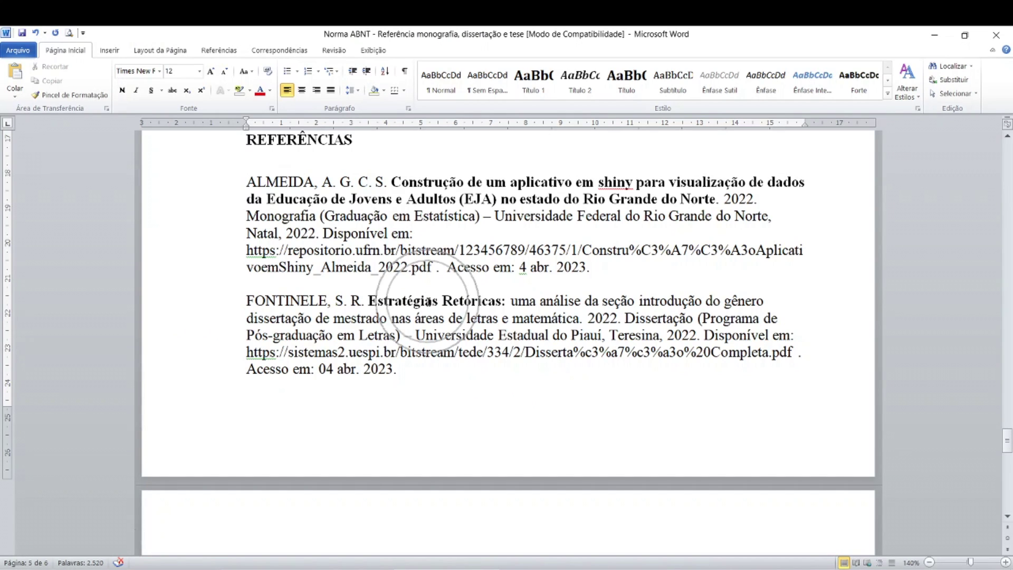
Step: Examine the bold title "Estratégias Retóricas", the subtitle, year and work type in the dissertation's Word reference
key("ctrl")
key("ctrl")
key("ctrl")
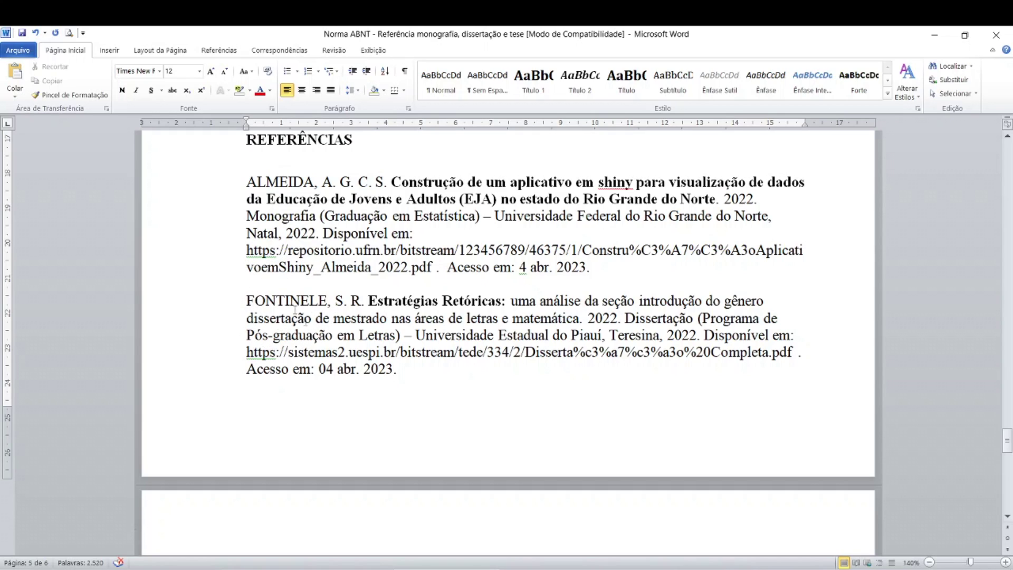
key("ctrl")
key("ctrl")
key("ctrl")
key("ctrl")
key("ctrl")
Step: Check the work type "Dissertação" against the presentation note on the dissertation PDF's second page
key("alt+Tab")
scroll(505, 393, "down", 10)
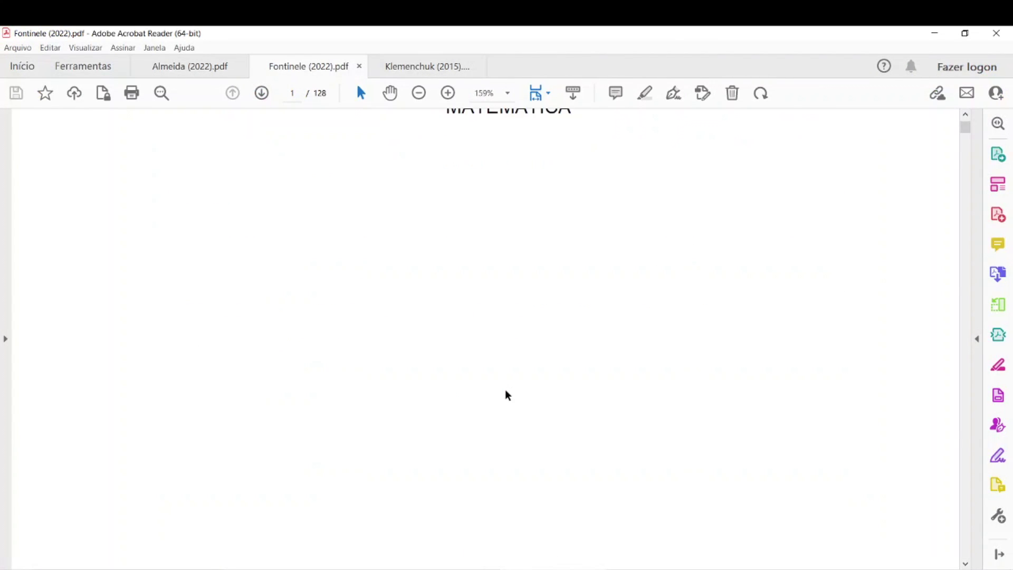
scroll(507, 394, "down", 10)
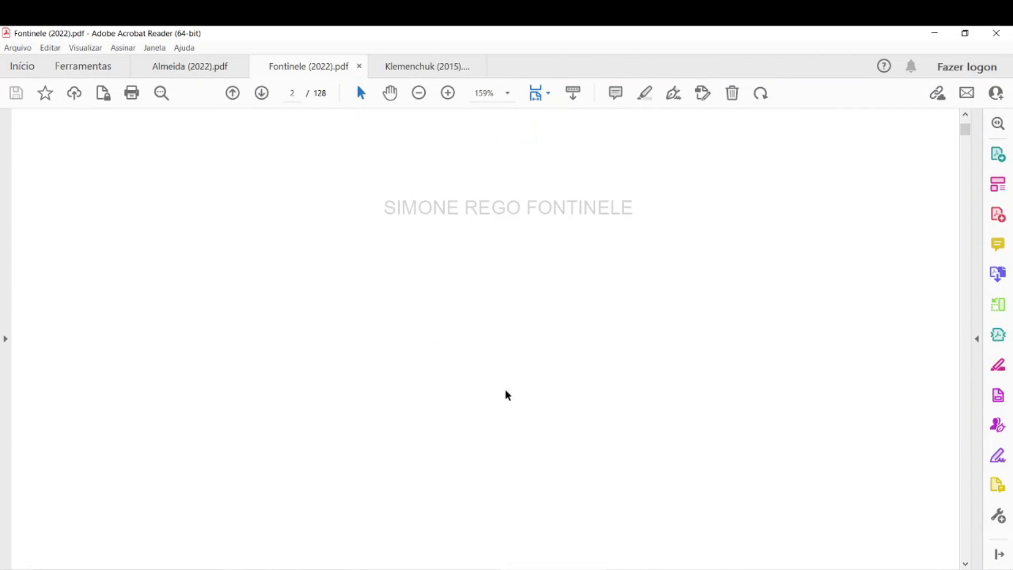
scroll(504, 395, "down", 7)
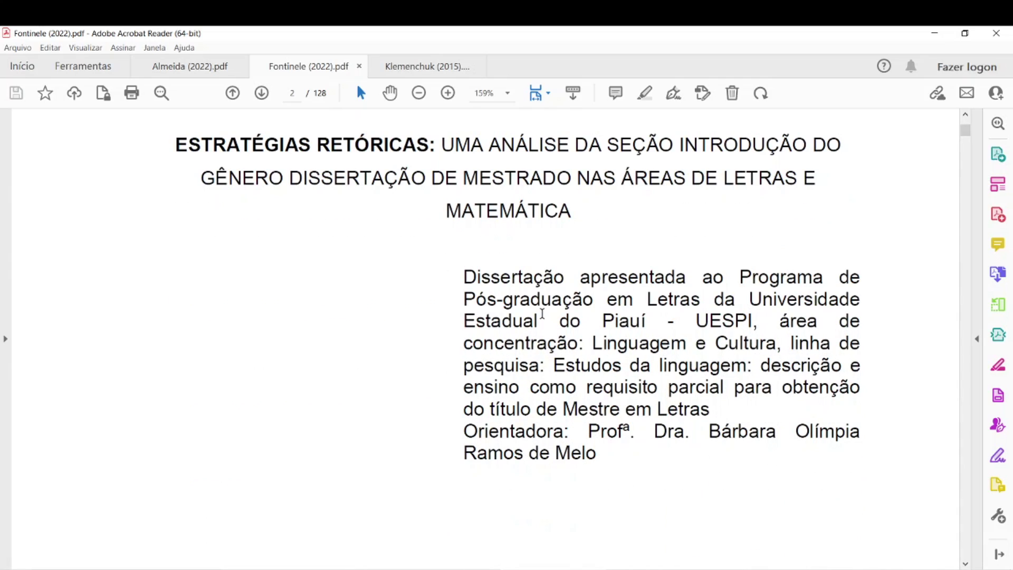
left_click(535, 278)
Step: Compare the programme in parentheses, the dash and the university in the Word reference with the dissertation PDF's presentation note
key("alt+Tab")
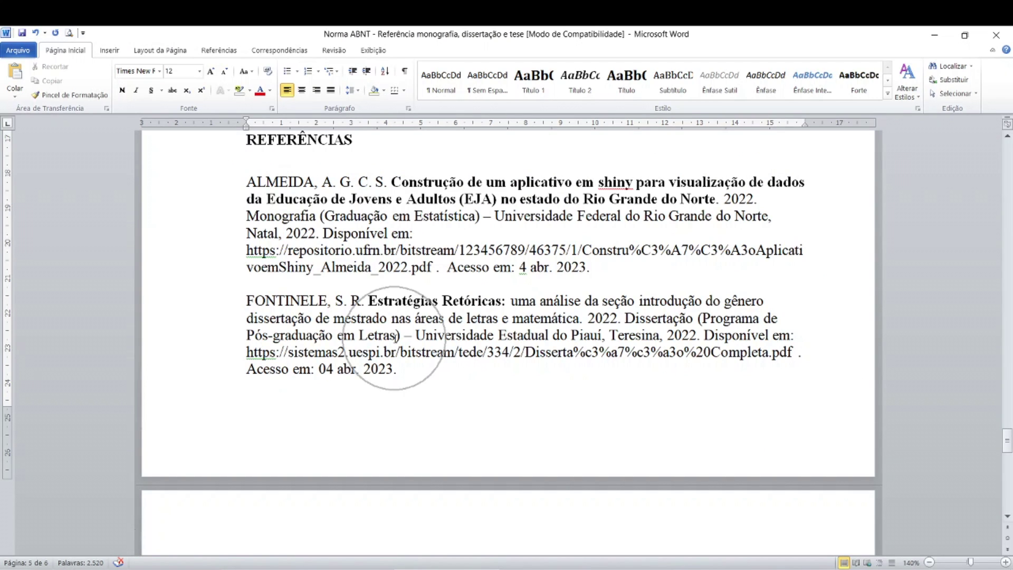
key("alt+Tab")
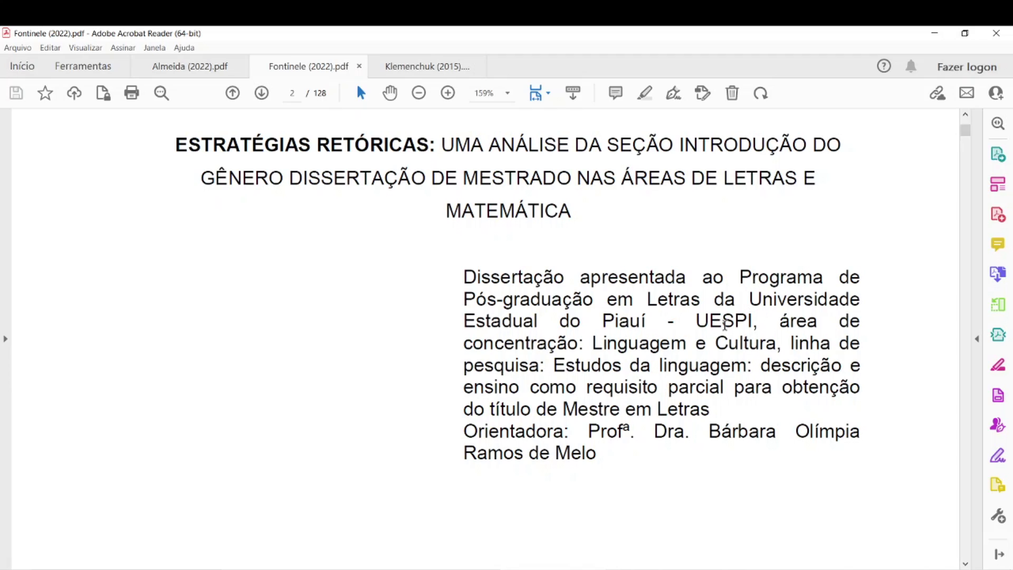
key("alt+Tab")
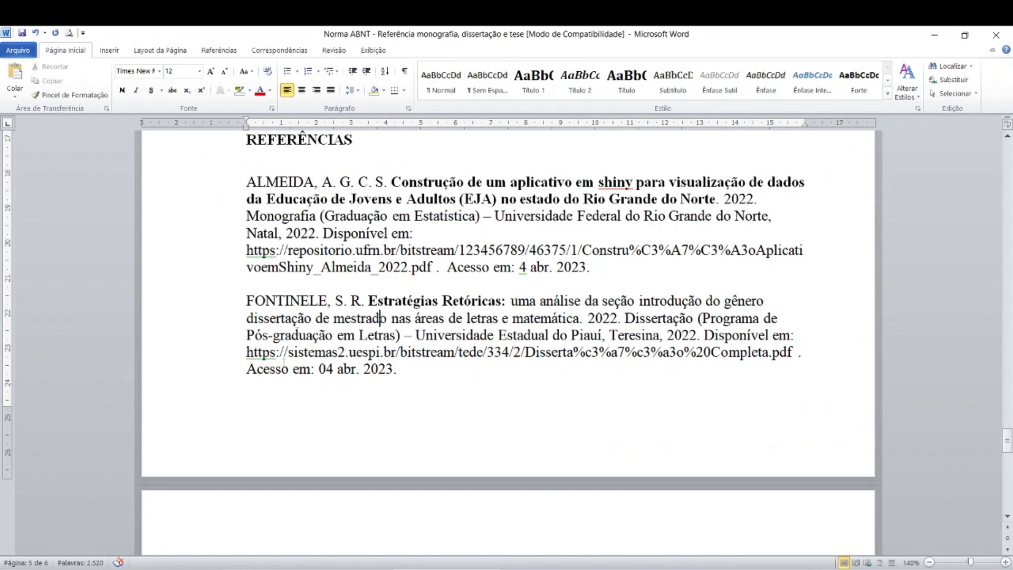
left_click(414, 336)
left_click(507, 338)
Step: Check the reference's final year against the defence date in the approval term on page 4 of the dissertation PDF, and return to Word
left_click(687, 335)
key("alt+Tab")
scroll(471, 424, "down", 4)
scroll(471, 424, "down", 6)
scroll(470, 421, "down", 5)
scroll(470, 418, "down", 6)
scroll(471, 422, "down", 8)
scroll(471, 423, "down", 10)
scroll(469, 418, "down", 3)
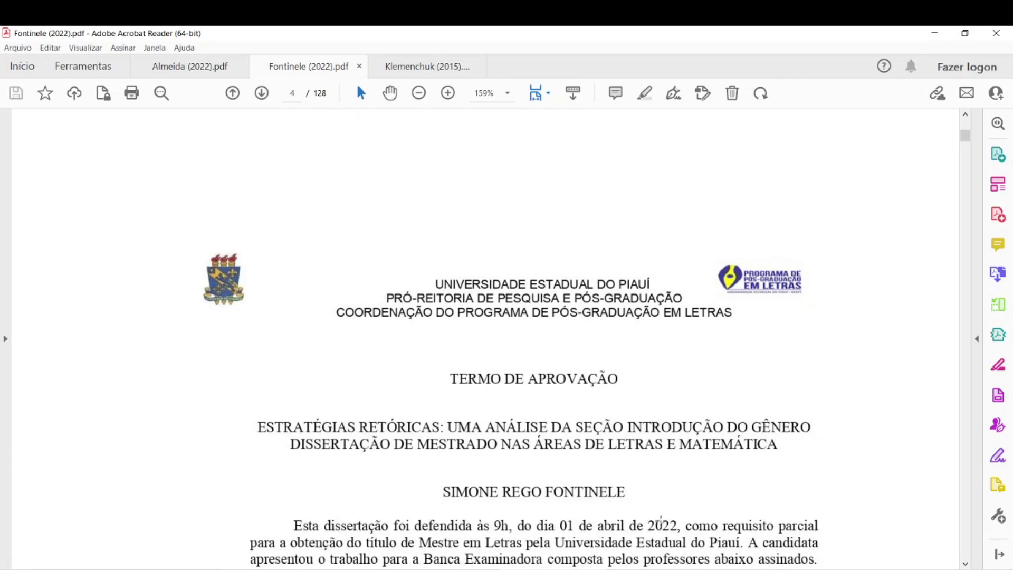
scroll(660, 522, "down", 2)
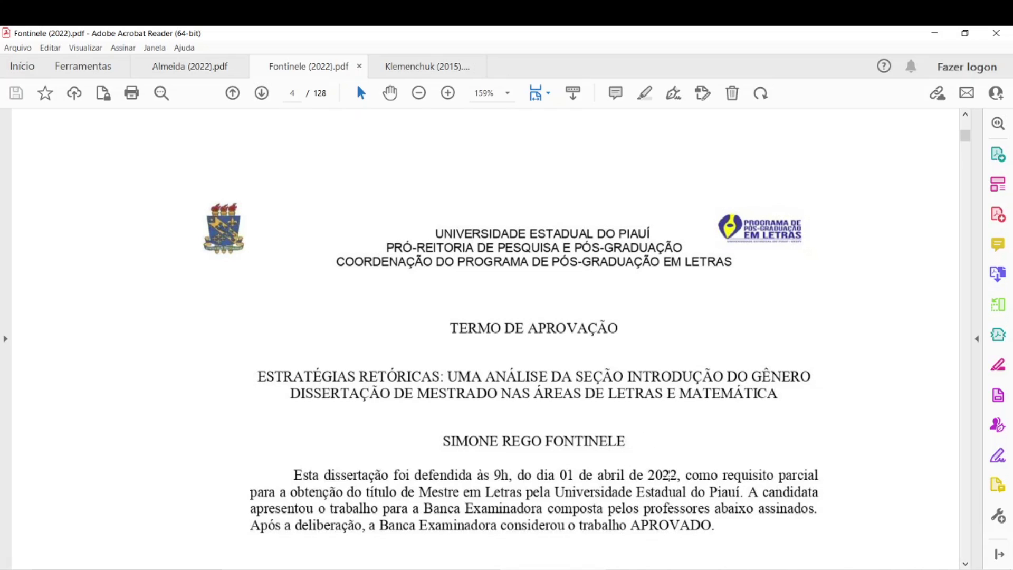
key("alt+Tab")
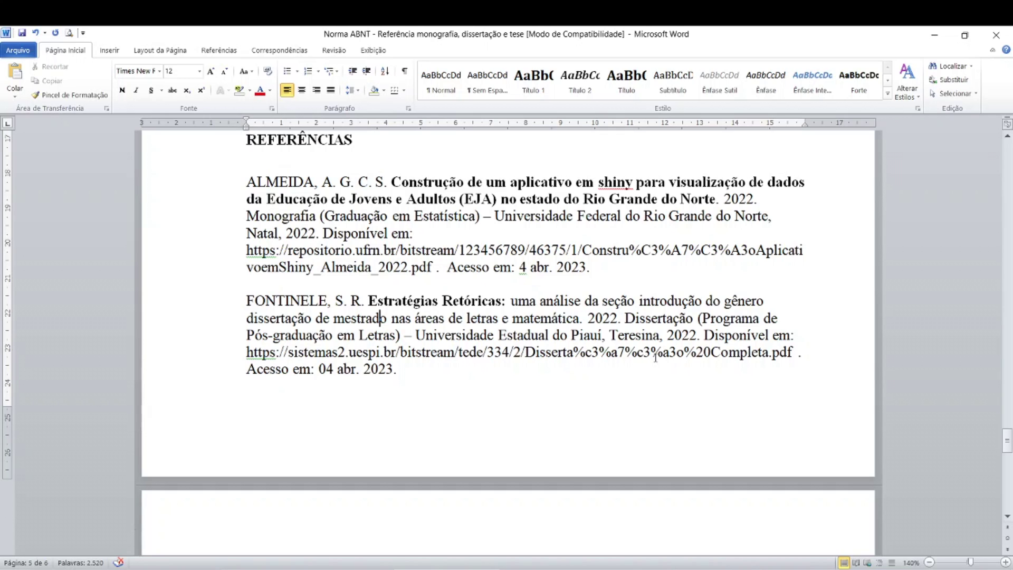
Step: Go to the third reference on page 6 and locate its work type, "Trabalho de Conclusão de Curso"
left_click(367, 382)
scroll(368, 383, "down", 5)
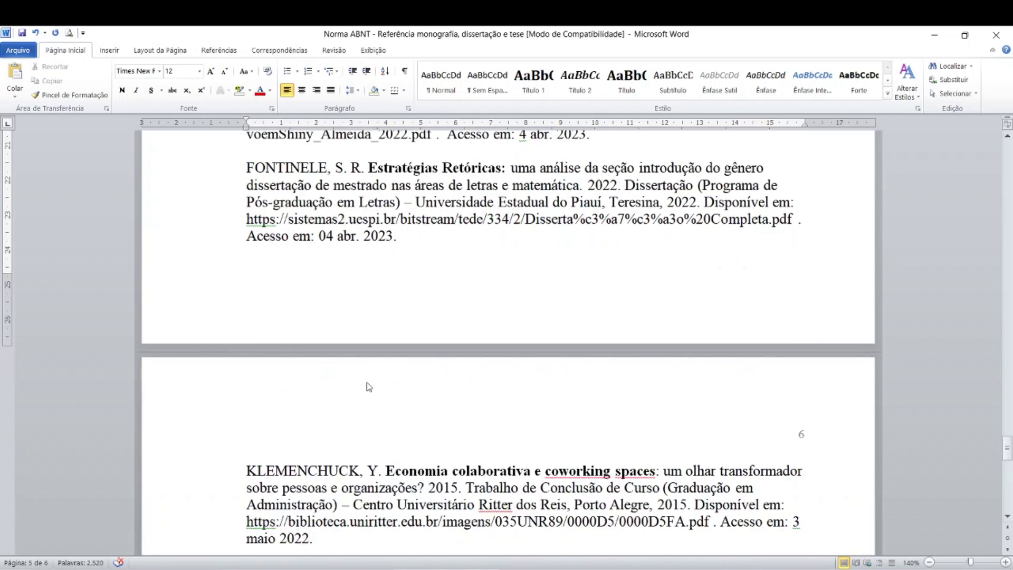
left_click(406, 413)
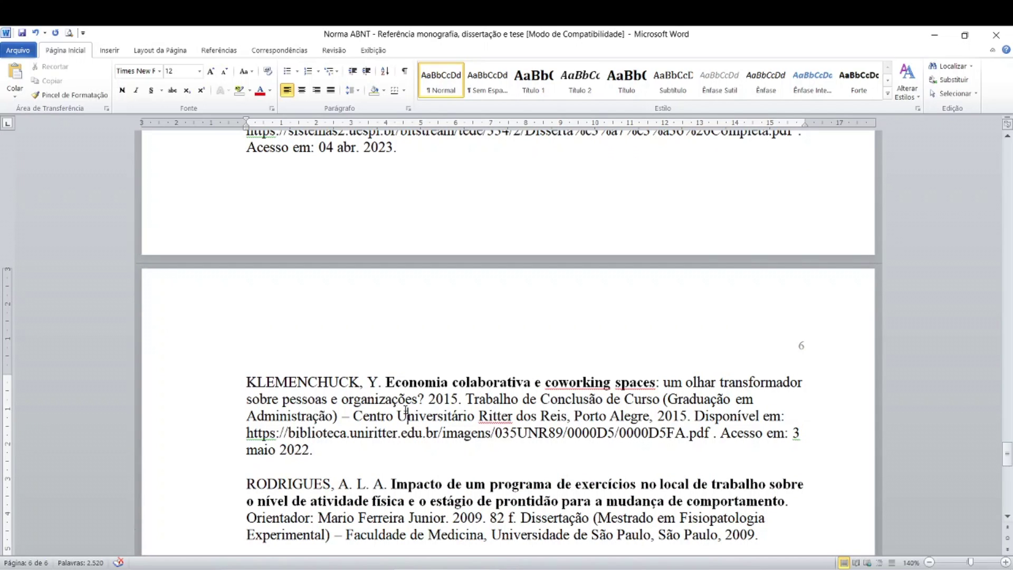
key("ctrl")
key("ctrl")
key("ctrl")
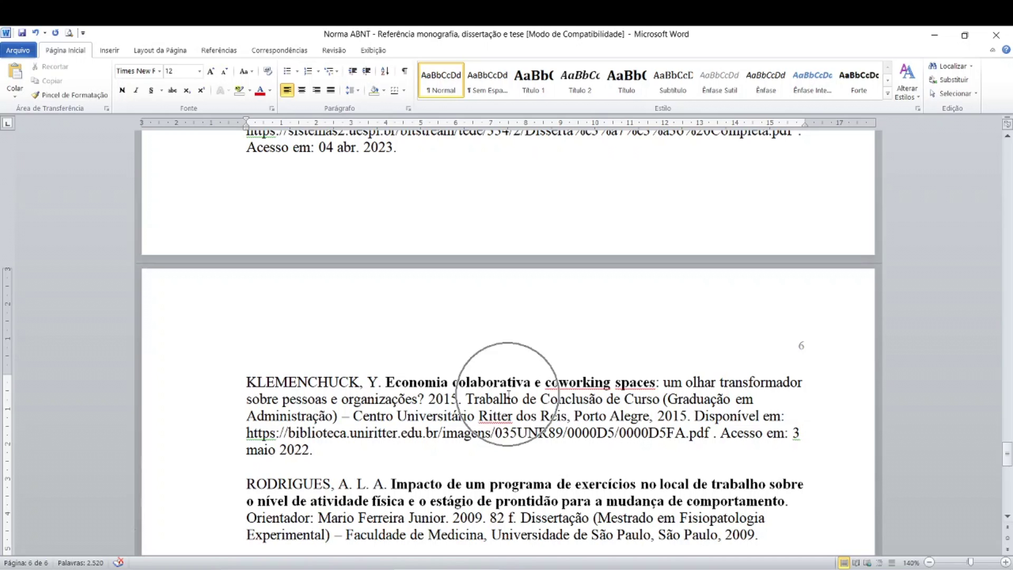
Step: Switch to the course completion work's PDF in Adobe Acrobat Reader and check its work type in the presentation note on page 2
key("alt+Tab")
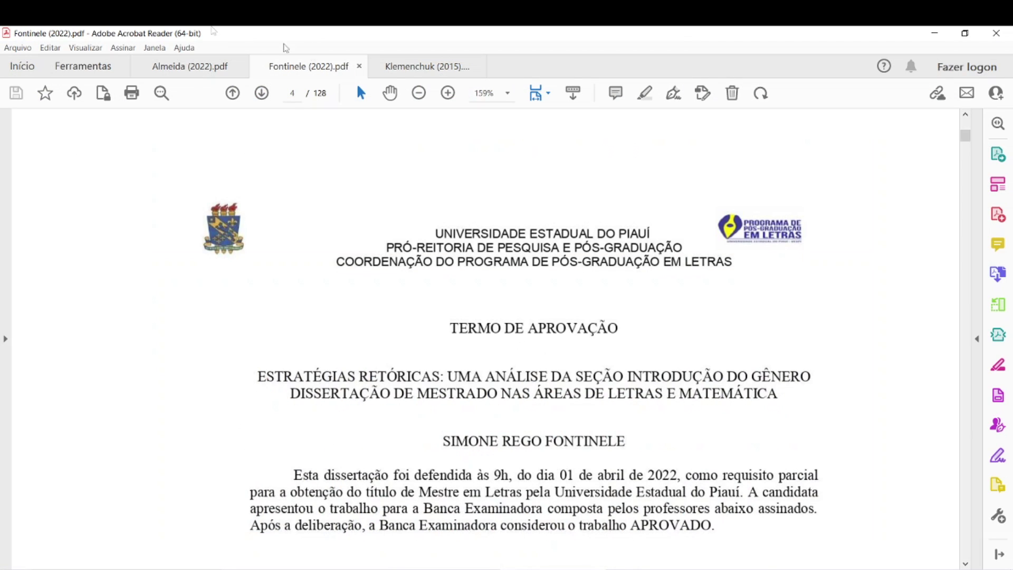
left_click(405, 66)
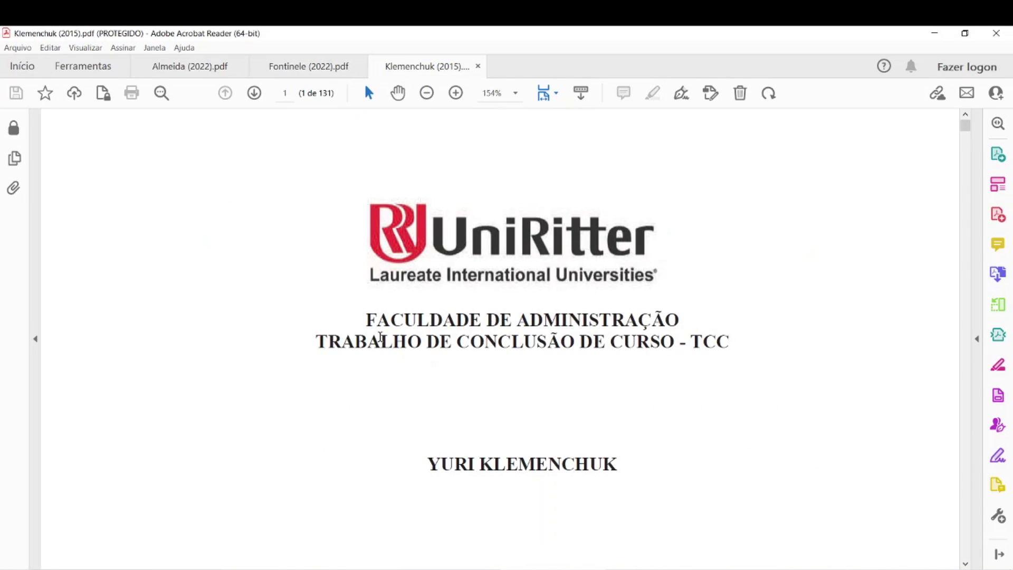
scroll(380, 336, "down", 8)
scroll(380, 335, "down", 10)
scroll(380, 338, "down", 10)
scroll(380, 339, "down", 3)
key("ctrl")
key("ctrl")
key("ctrl")
key("ctrl")
key("ctrl")
key("ctrl")
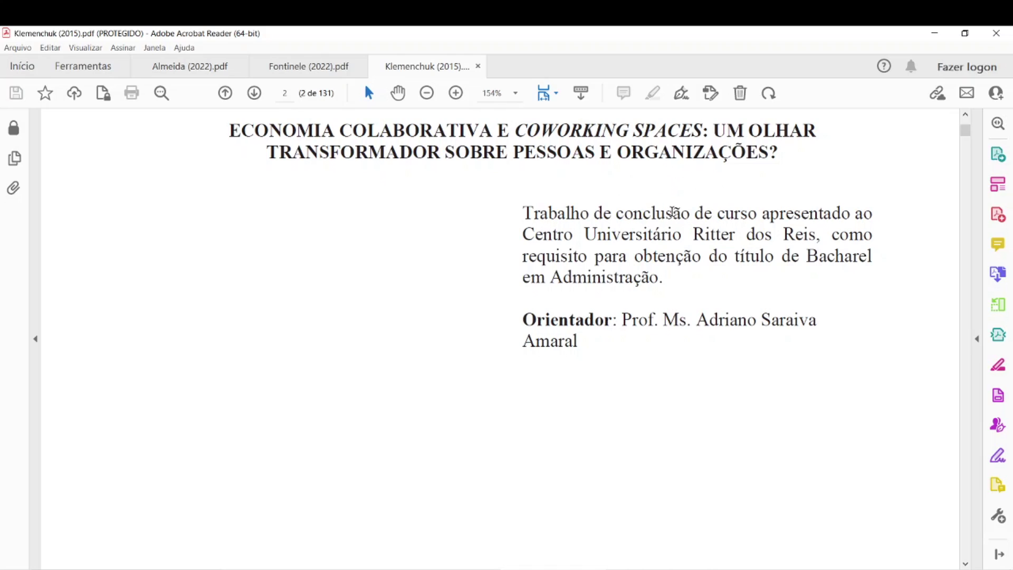
Step: Point out the work type in the course completion PDF's presentation note and return to the Word reference
key("ctrl")
key("ctrl")
left_click(672, 212)
key("alt+Tab")
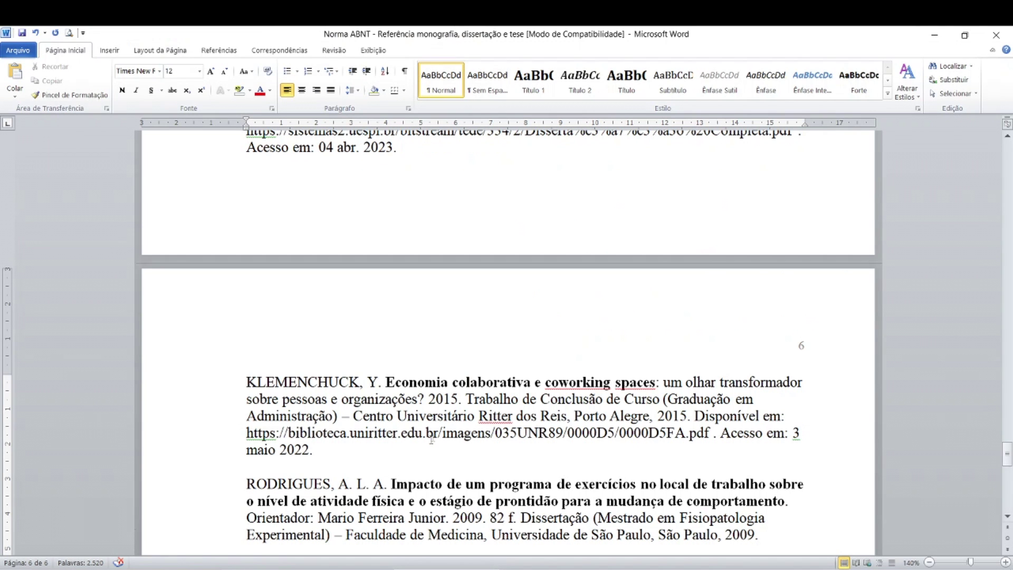
Step: Compare the author and title in the first reference on page 6 with the title page of the course completion PDF
left_click(291, 381)
key("alt+Tab")
scroll(468, 448, "up", 2)
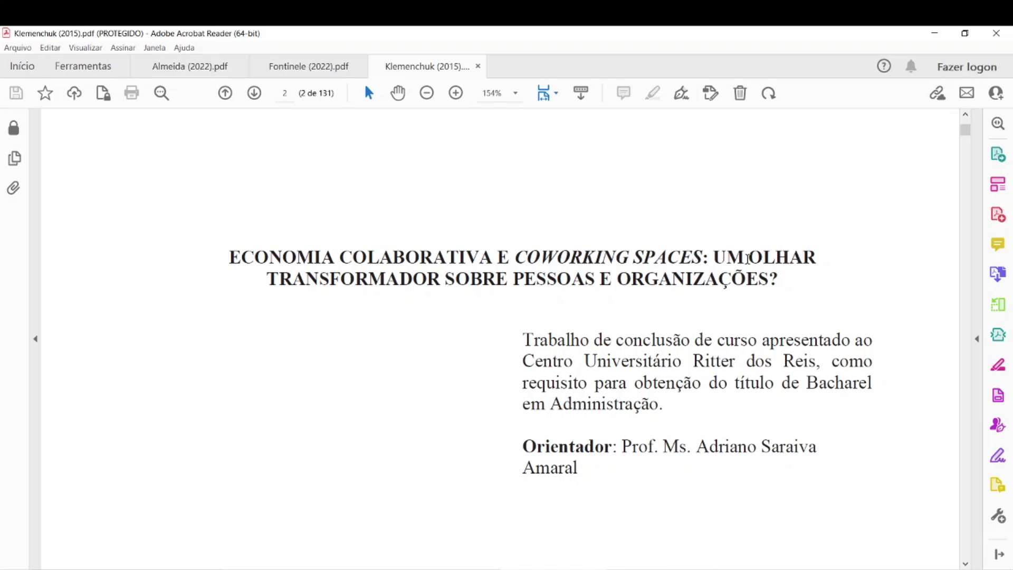
key("alt+Tab")
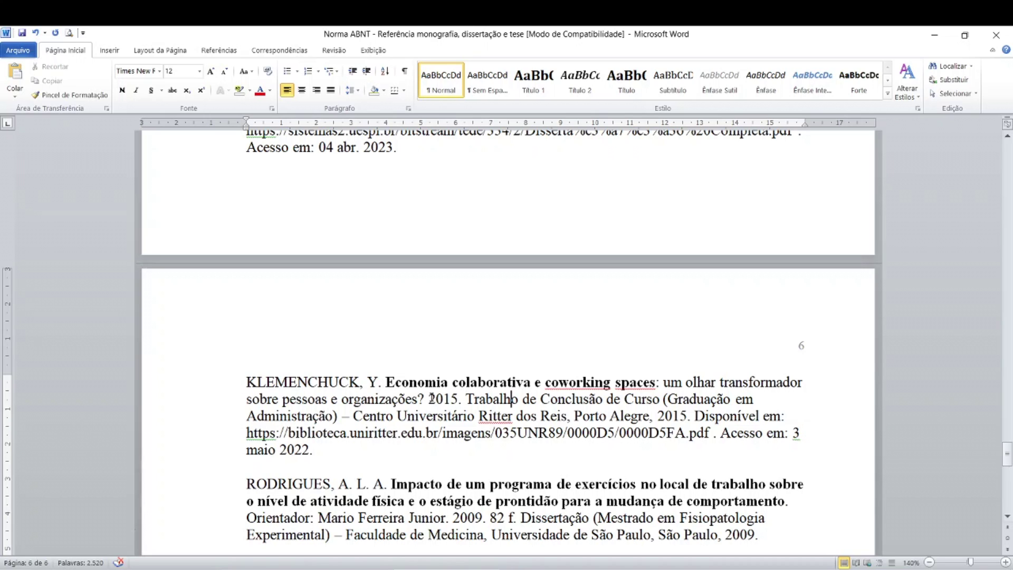
Step: Check the year 2015 after the reference's title against the date on the course completion PDF's cover, and return to Word
key("alt+Tab")
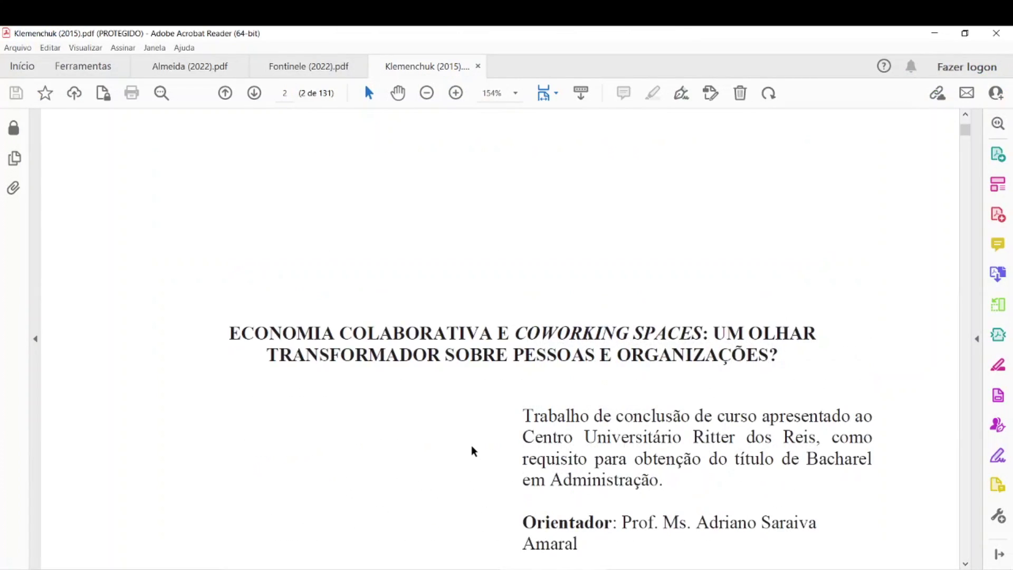
scroll(473, 450, "up", 10)
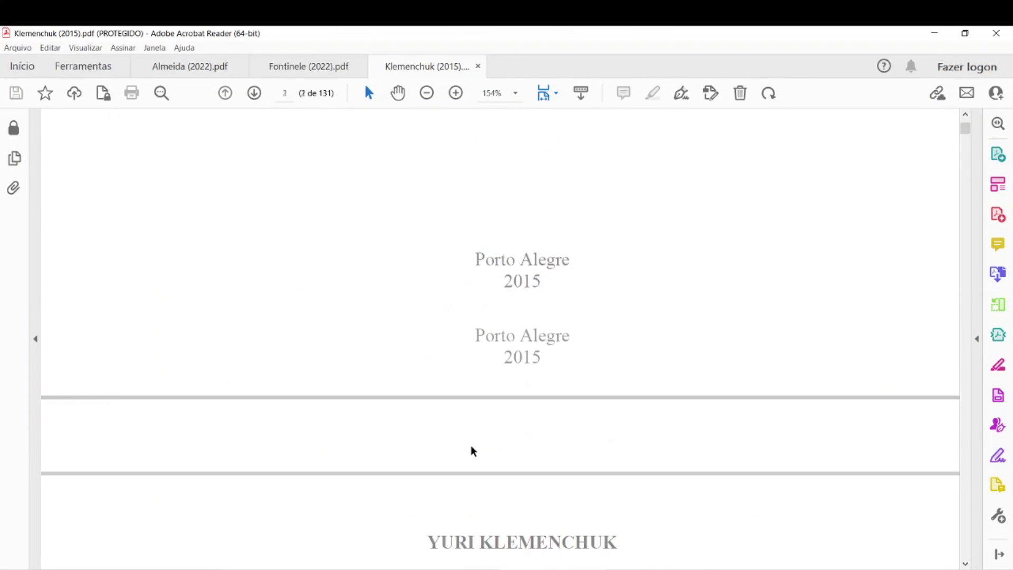
key("alt+Tab")
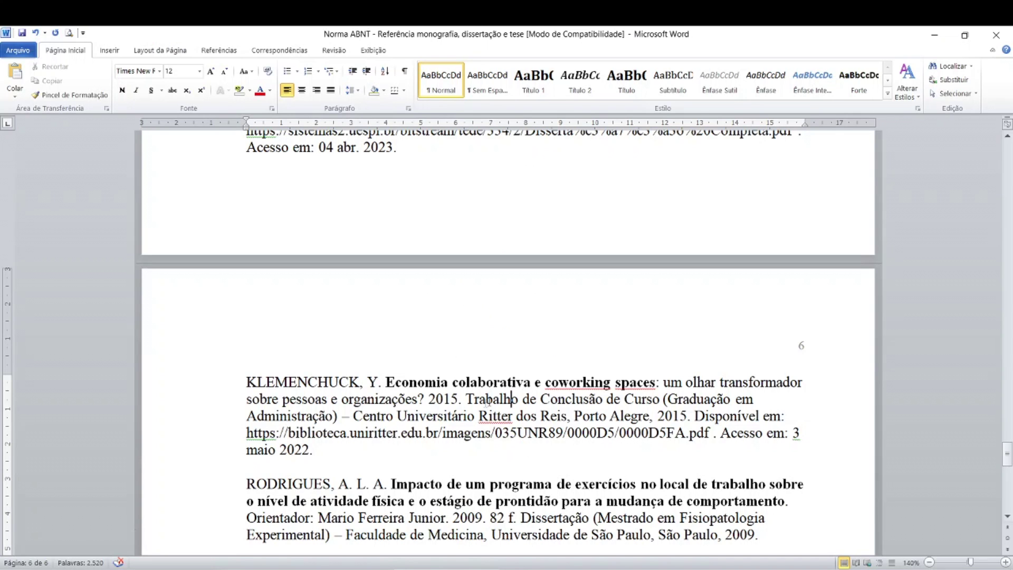
Step: Compare the reference's work type, degree course and institution with the presentation note on page 2 of the course completion PDF
left_click(512, 399)
key("alt+Tab")
scroll(514, 469, "down", 6)
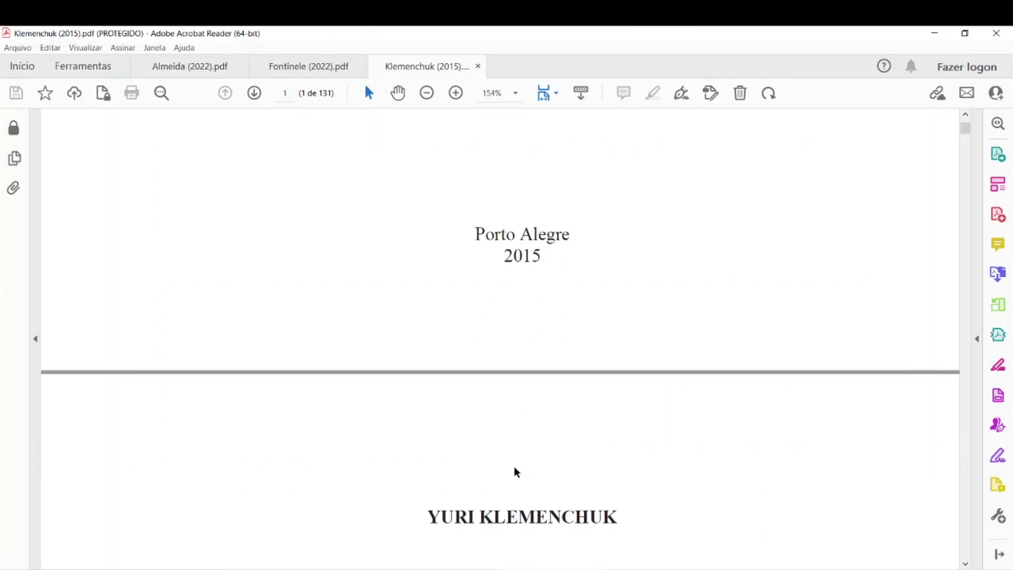
scroll(515, 466, "down", 3)
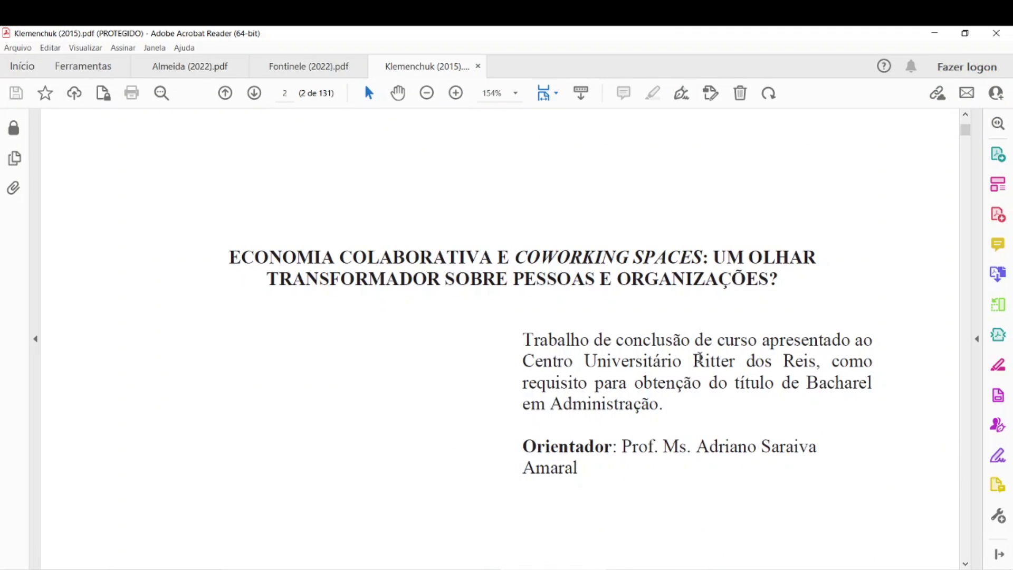
left_click(701, 387)
key("alt+Tab")
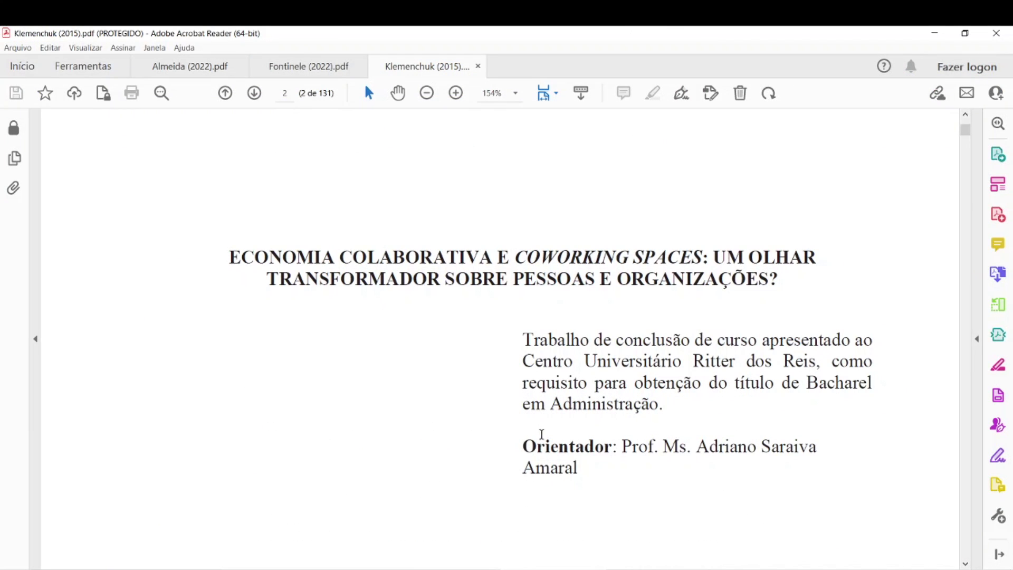
Step: Look through pages 2 to 5 of the course completion PDF for the defence date, go back to its cover, and return to Word
scroll(542, 435, "down", 3)
scroll(544, 439, "down", 10)
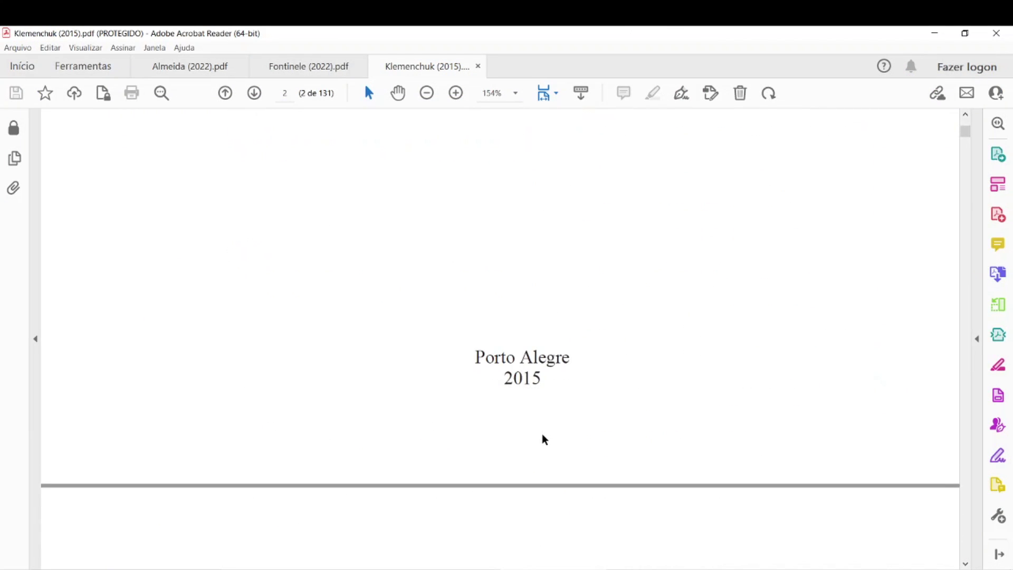
scroll(544, 440, "down", 3)
scroll(543, 440, "up", 4)
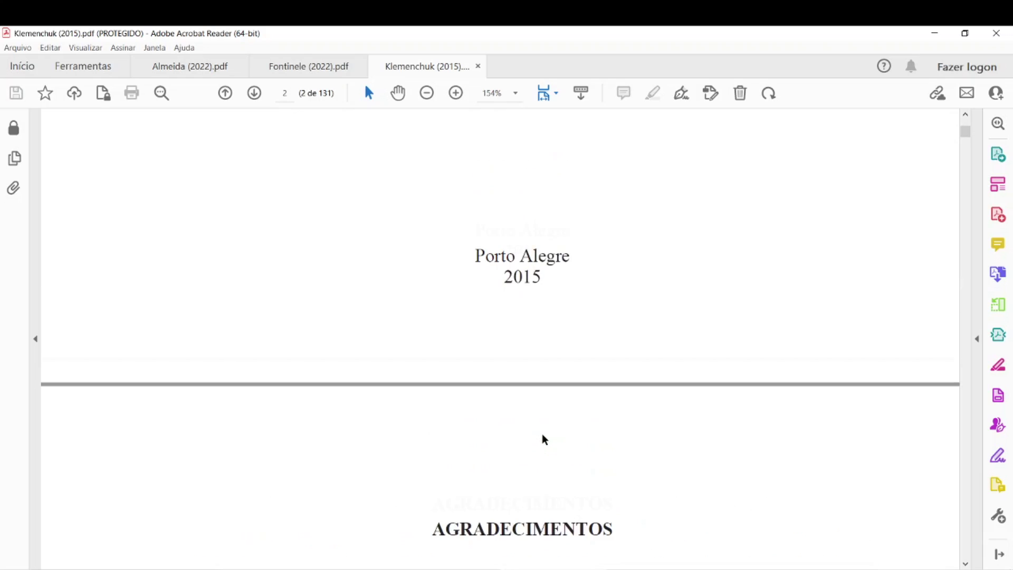
scroll(493, 434, "down", 5)
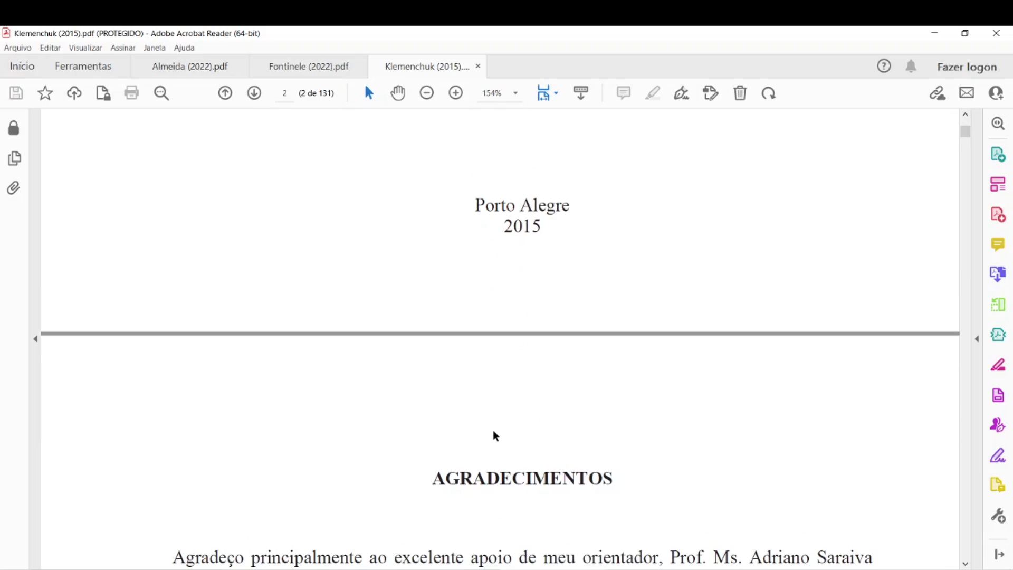
scroll(493, 430, "down", 10)
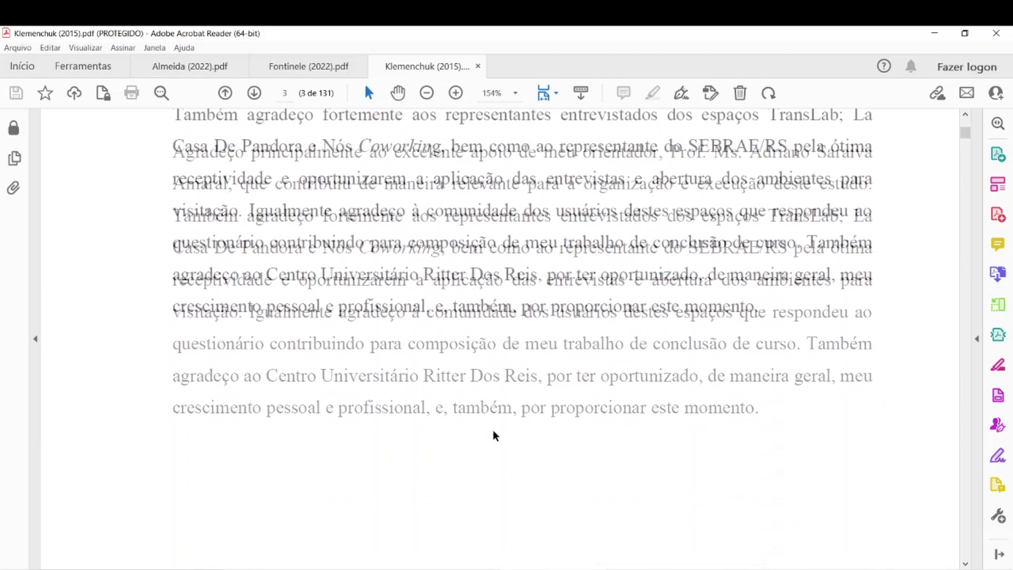
scroll(493, 434, "down", 15)
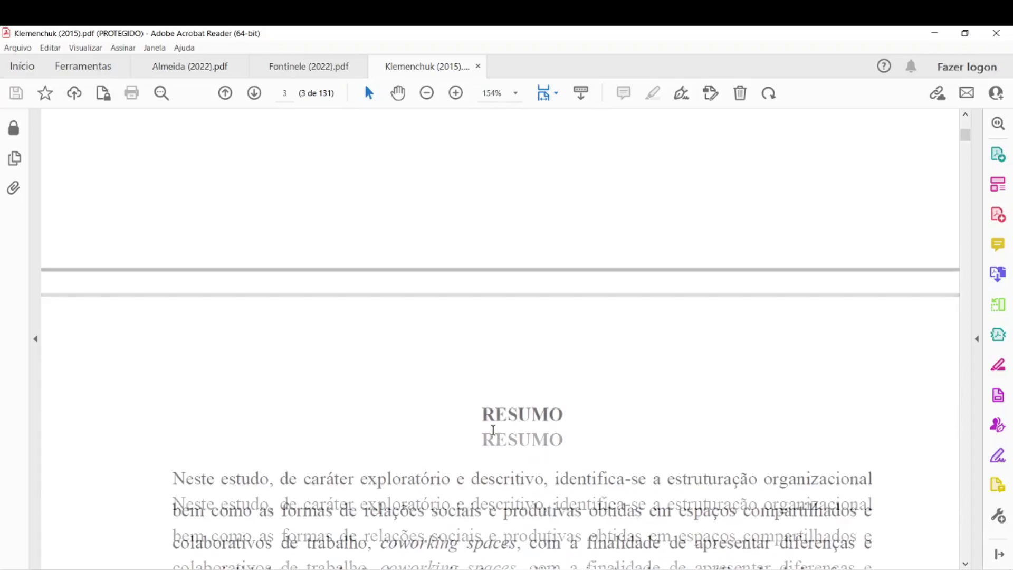
scroll(493, 430, "down", 20)
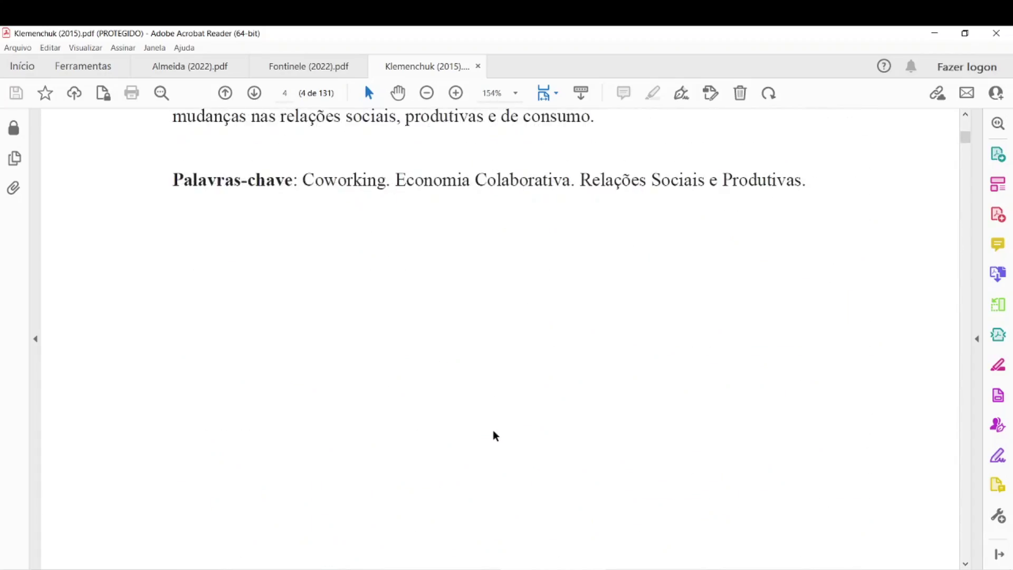
scroll(495, 436, "down", 7)
scroll(495, 435, "up", 10)
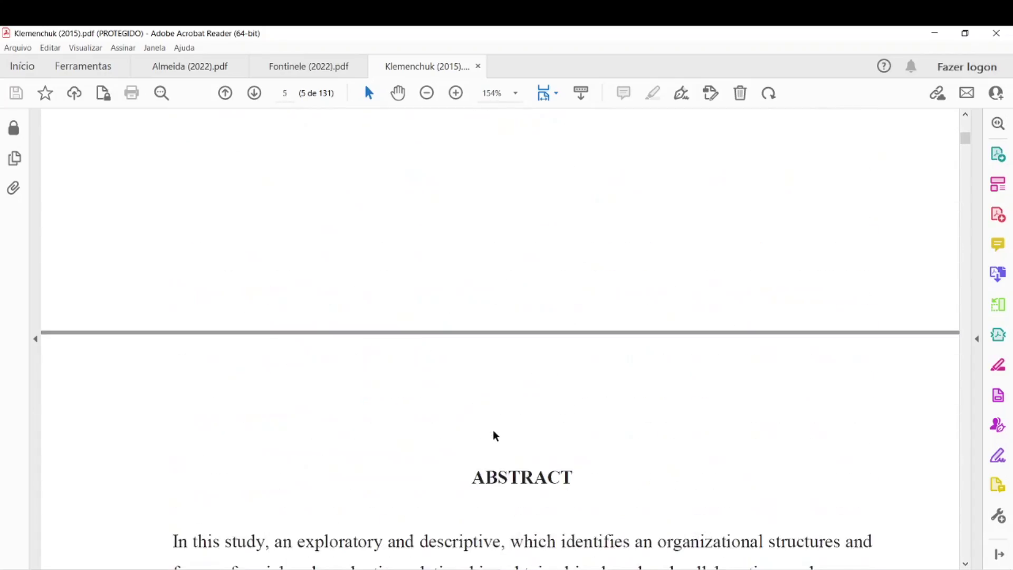
scroll(495, 436, "up", 20)
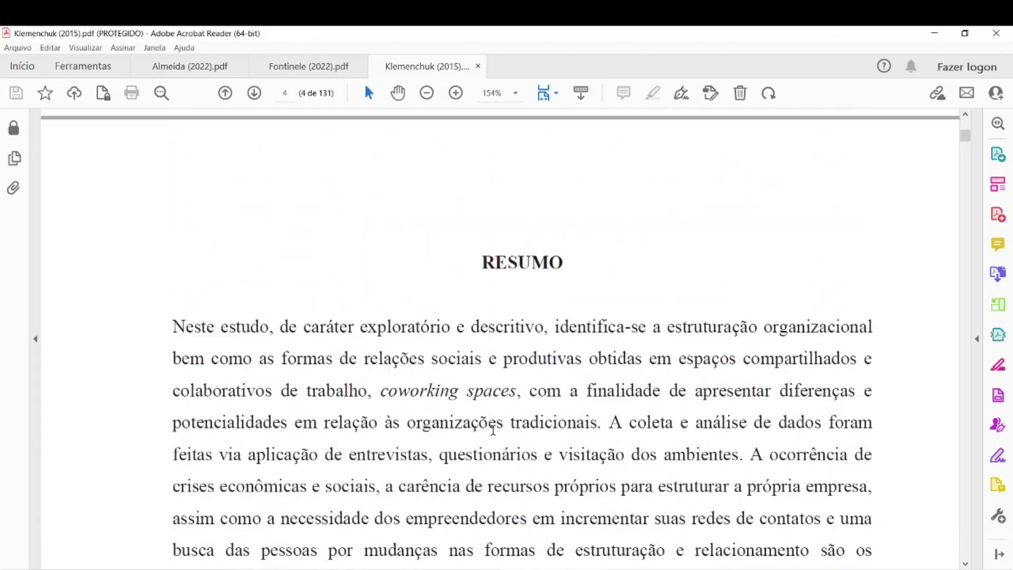
scroll(495, 435, "up", 20)
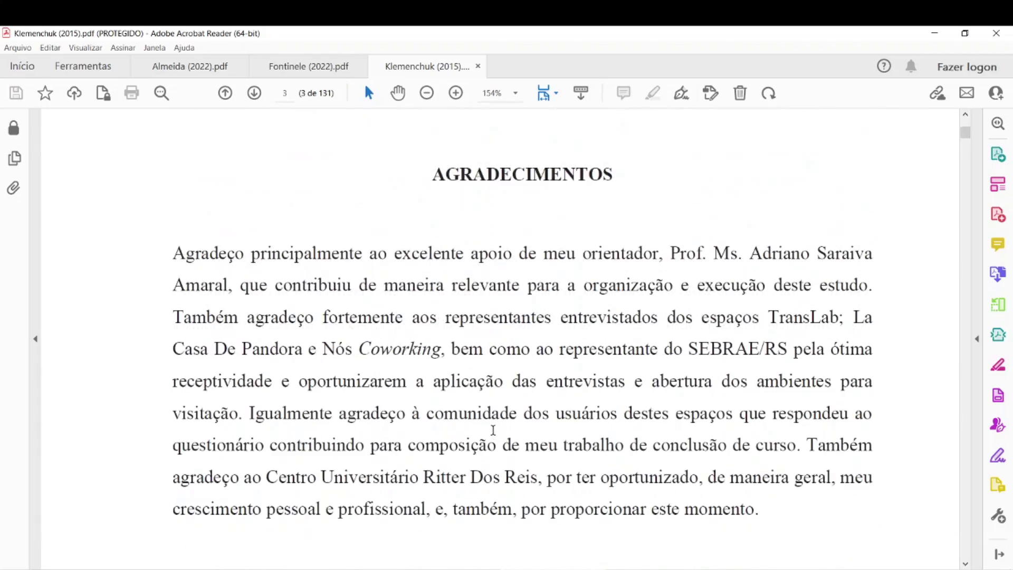
scroll(495, 435, "up", 20)
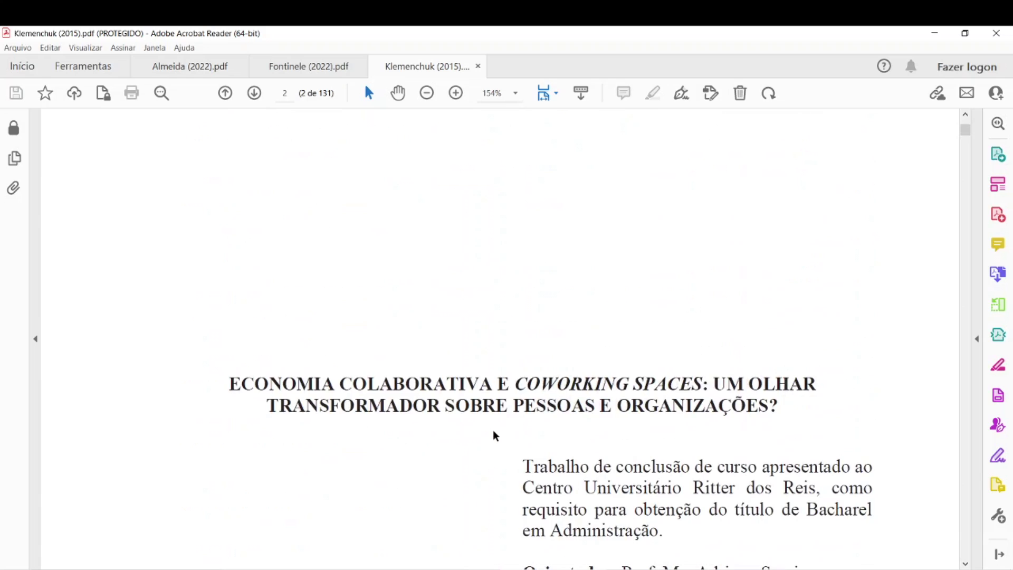
scroll(495, 435, "up", 20)
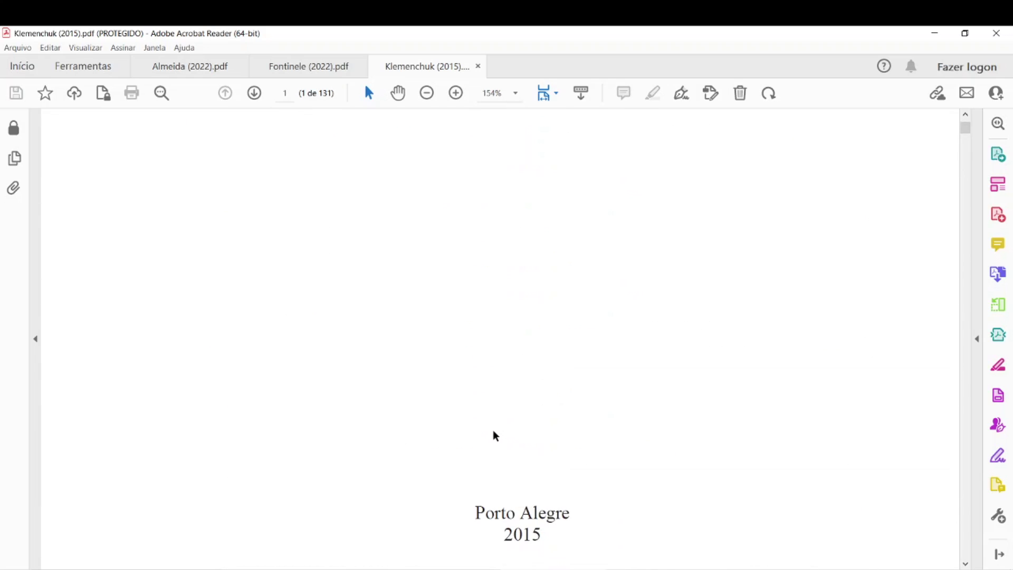
scroll(495, 435, "up", 3)
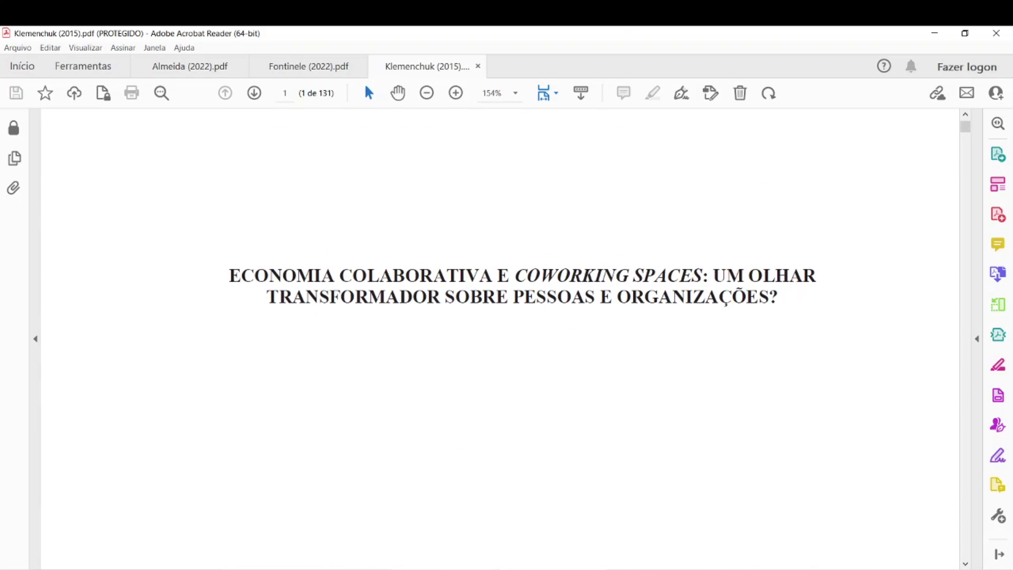
key("alt+Tab")
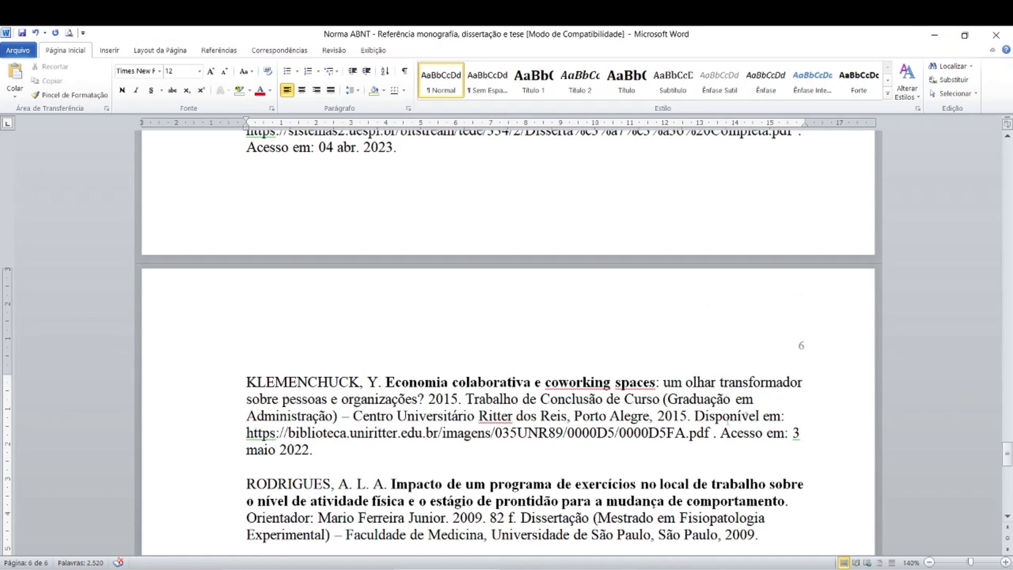
Step: Go to the 2009 master's dissertation reference in Word, highlight its "Orientador" element, and clear the selection
scroll(388, 468, "down", 4)
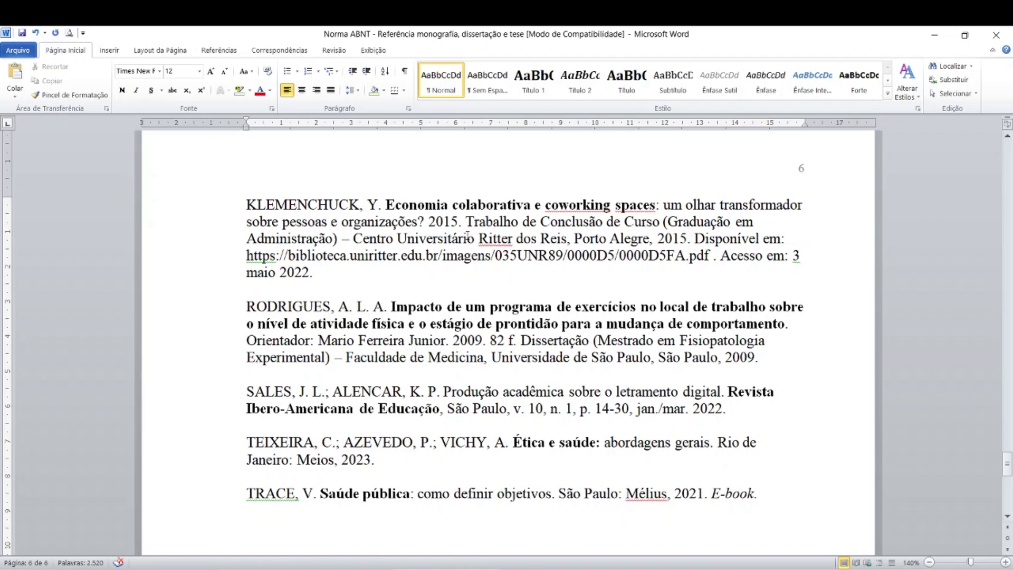
left_click(467, 342)
scroll(400, 363, "down", 1)
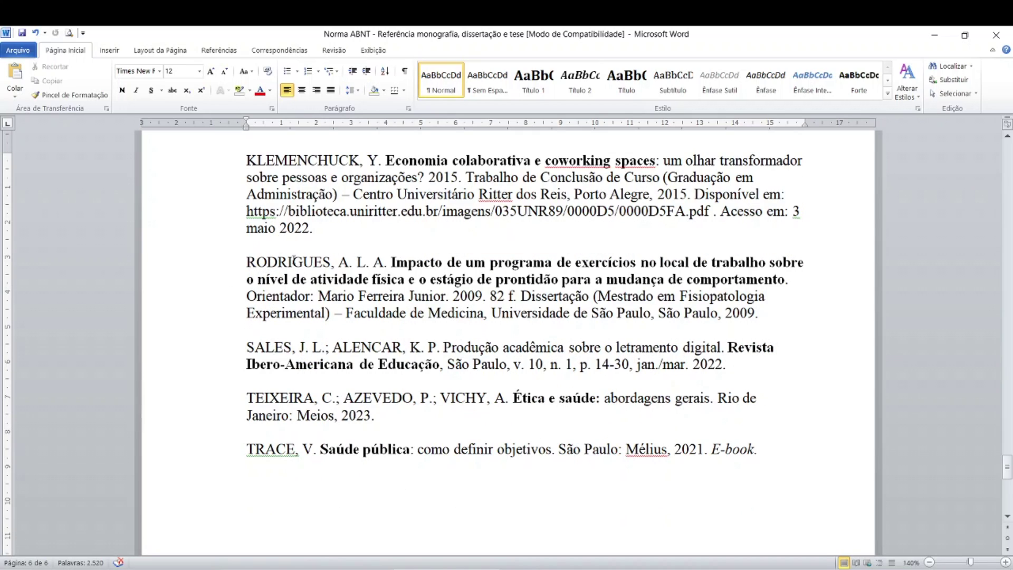
left_click(278, 263)
left_click_drag(246, 297, 446, 297)
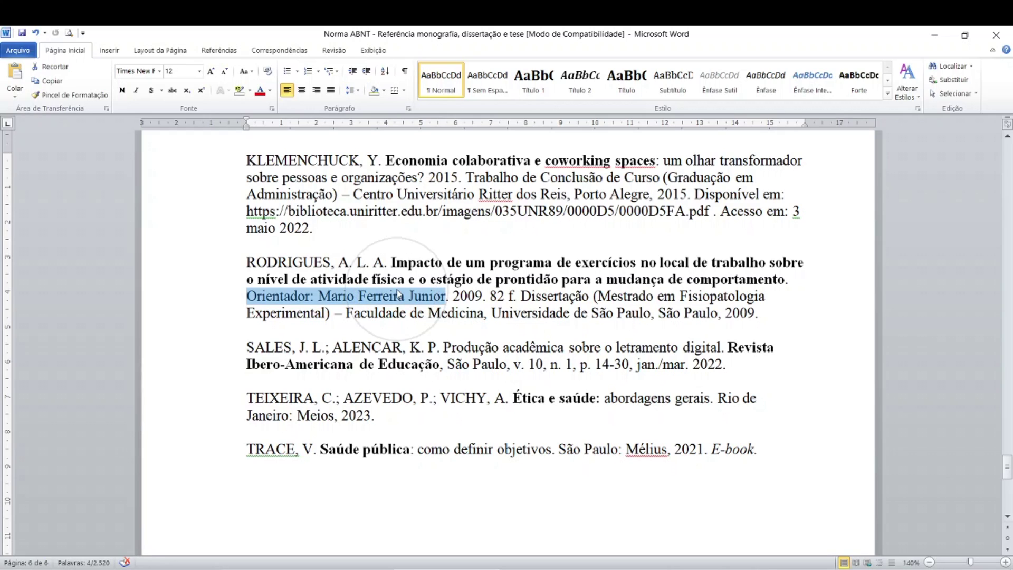
key("ctrl+Down")
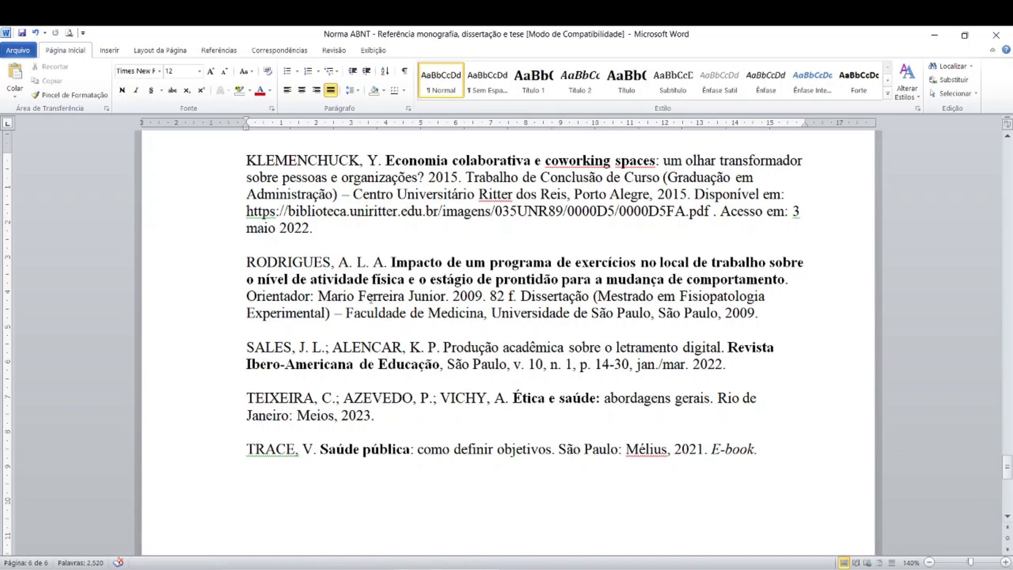
Step: Locate the advisor's name below the presentation note on page 2 of the course completion PDF
key("alt+Tab")
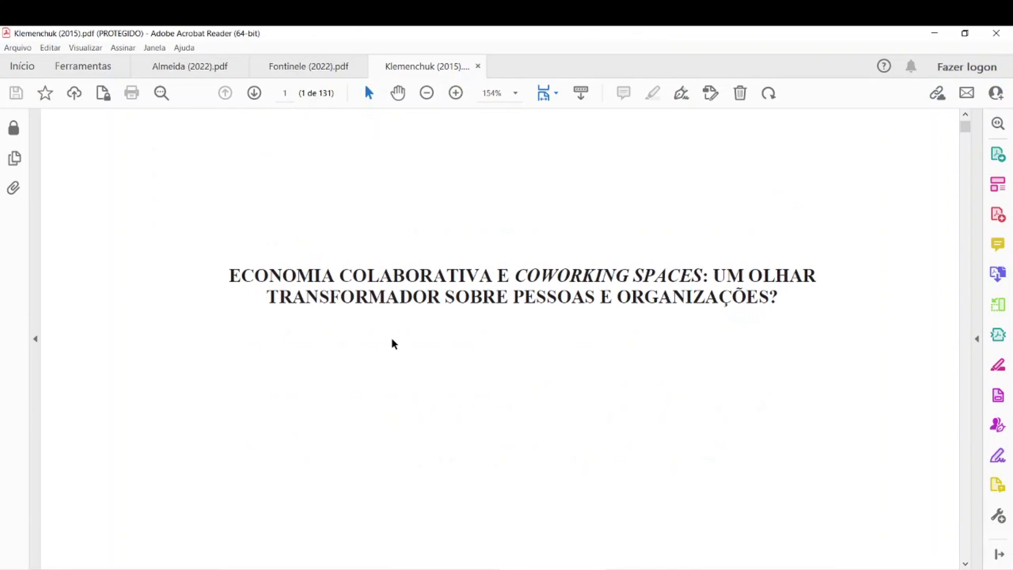
scroll(391, 344, "down", 10)
scroll(392, 344, "down", 15)
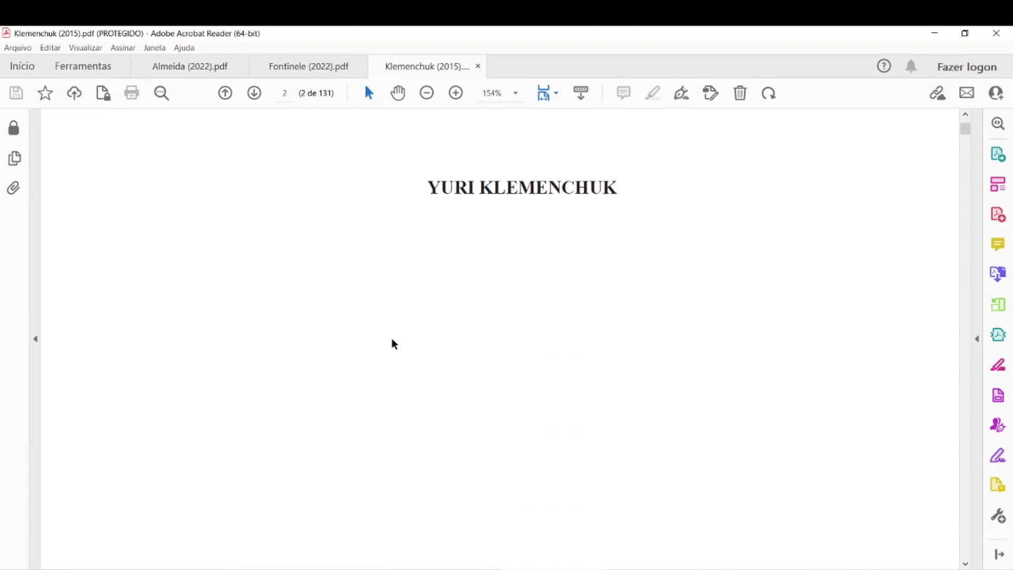
left_click(664, 320)
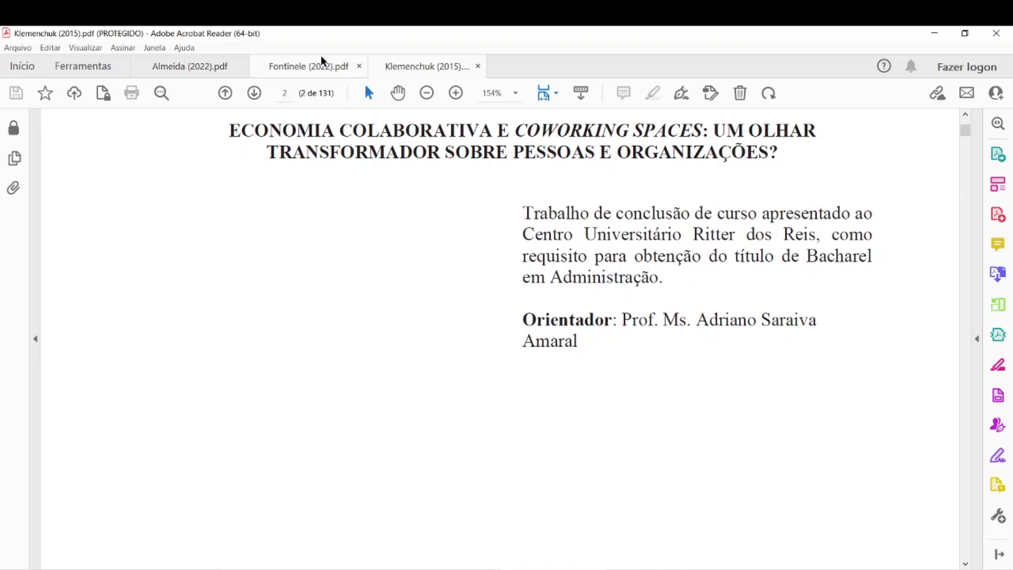
Step: Locate the advisor's name on page 2 of the 2022 dissertation PDF, and return to the number of leaves in the 2009 Word reference
left_click(319, 71)
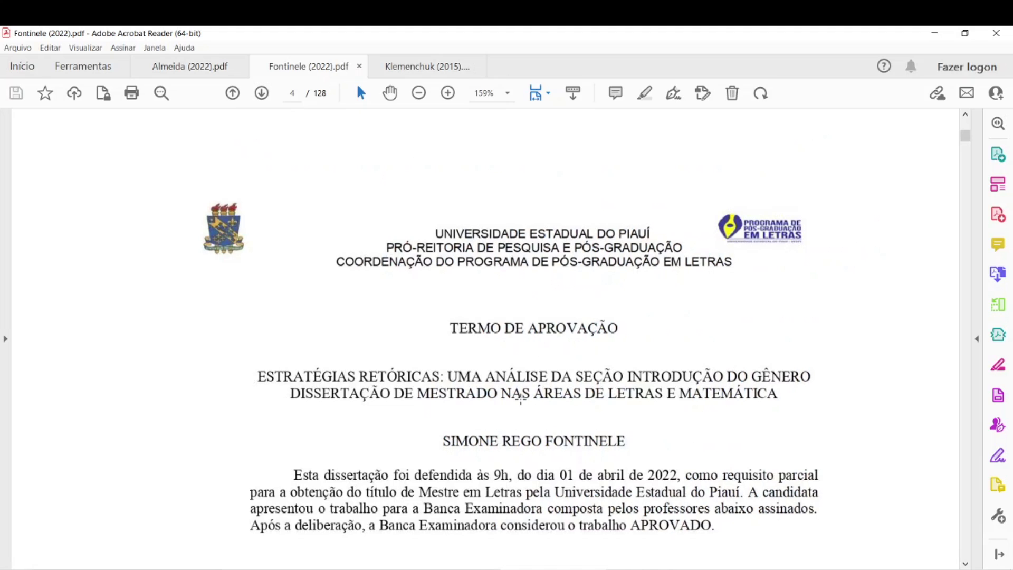
scroll(520, 395, "up", 10)
scroll(519, 395, "up", 15)
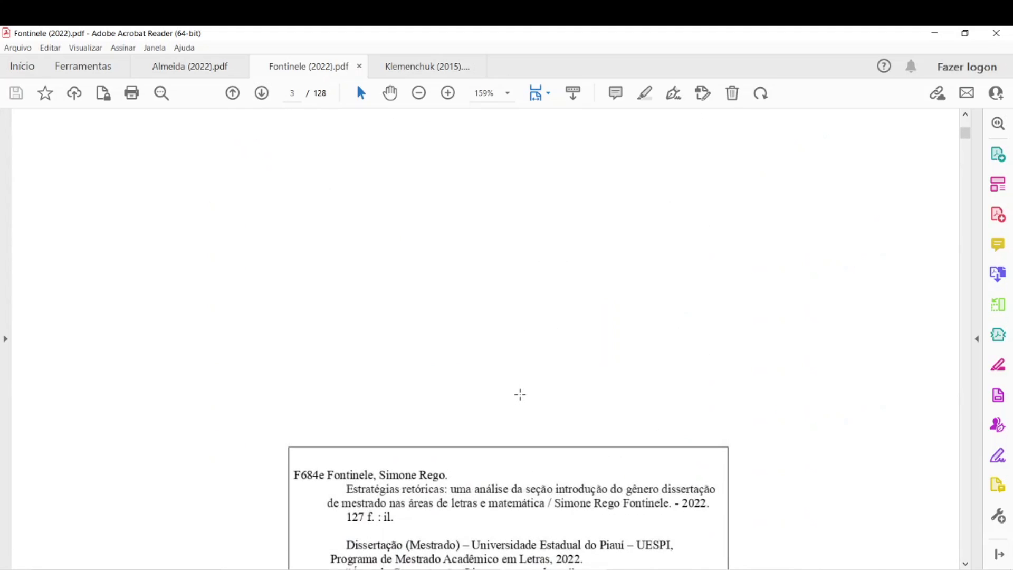
scroll(520, 392, "up", 10)
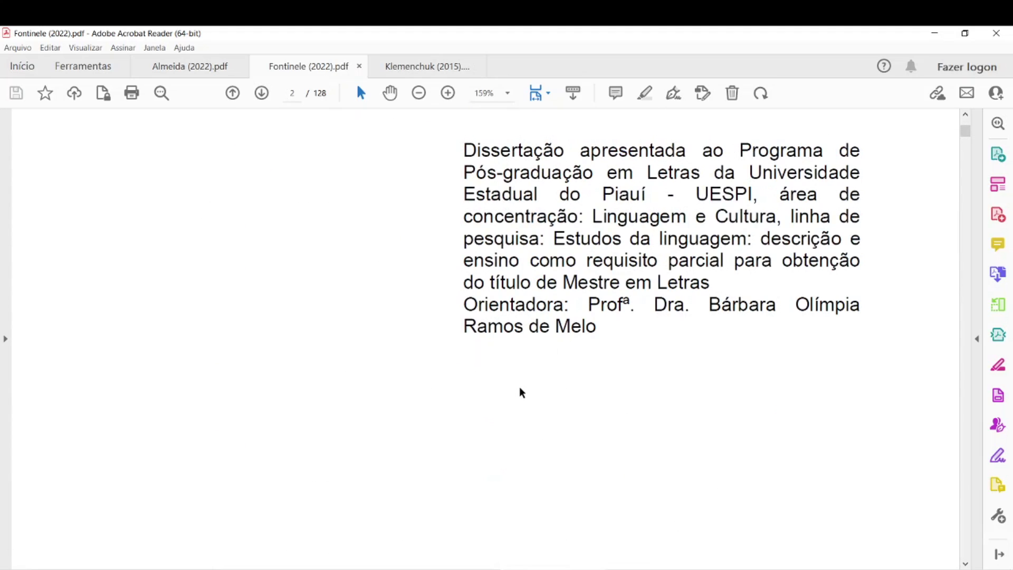
left_click(655, 362)
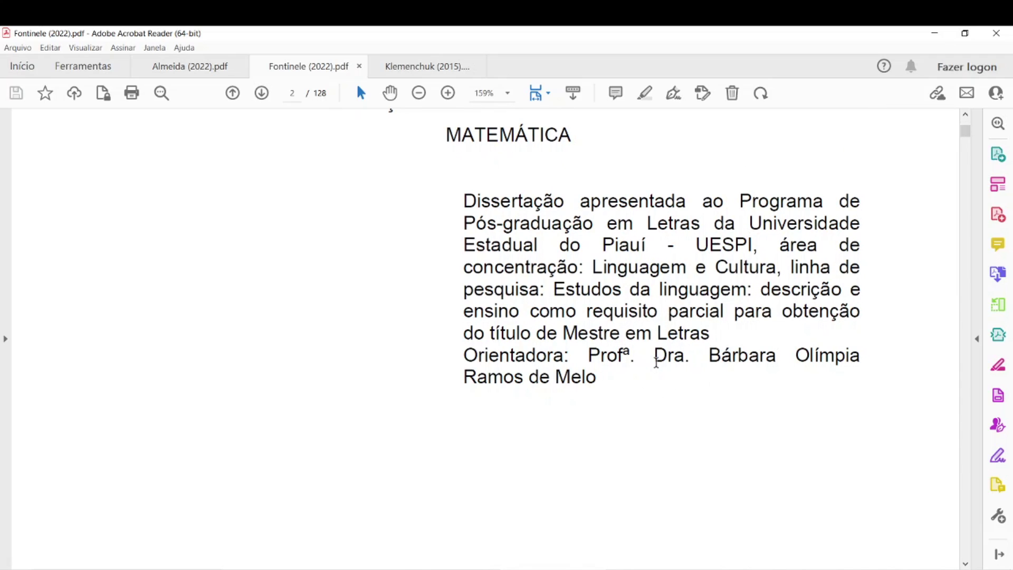
key("alt+Tab")
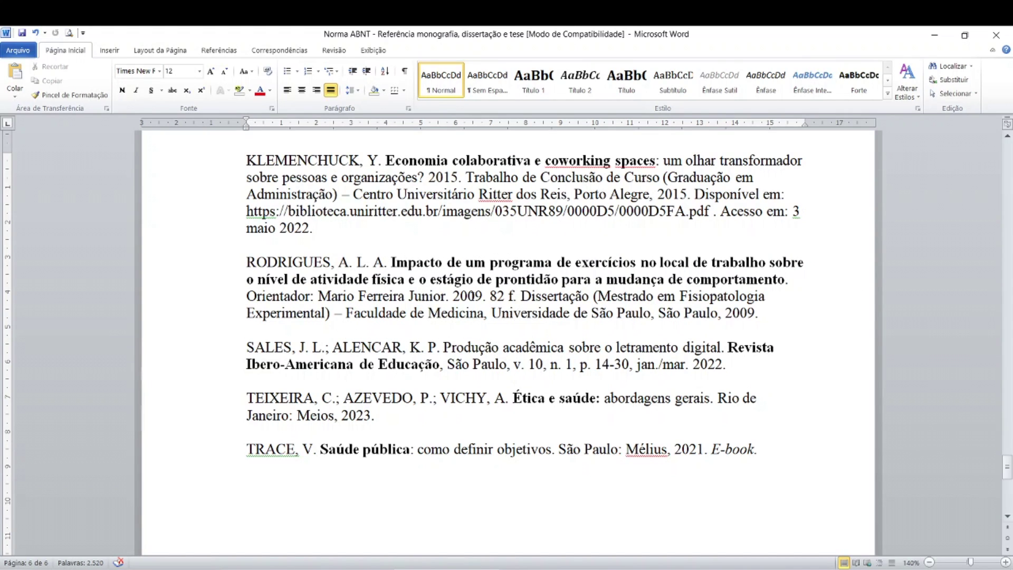
key("ctrl")
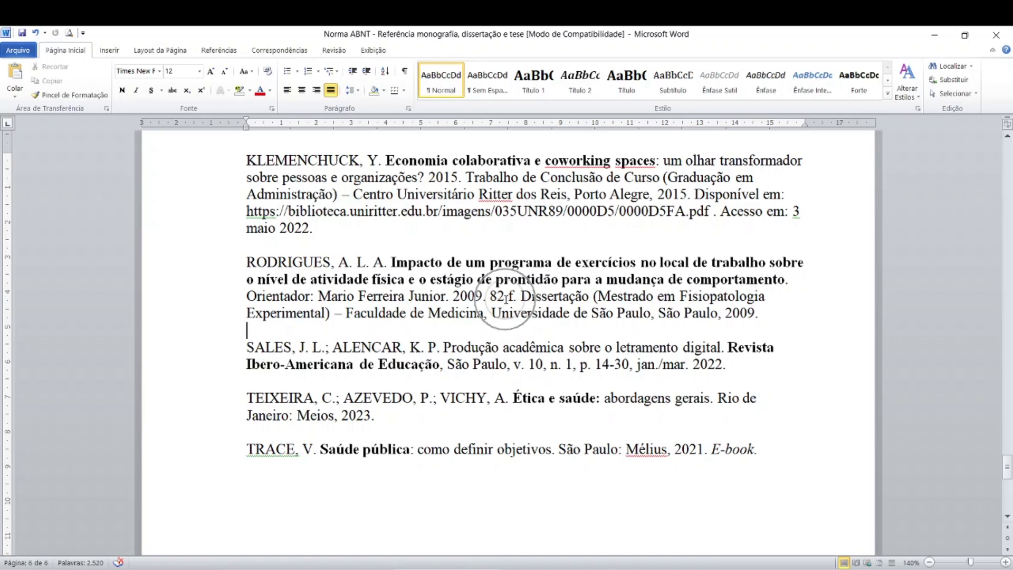
Step: Highlight the number of leaves and the "Orientador" element in yellow in the 2009 dissertation reference
key("ctrl")
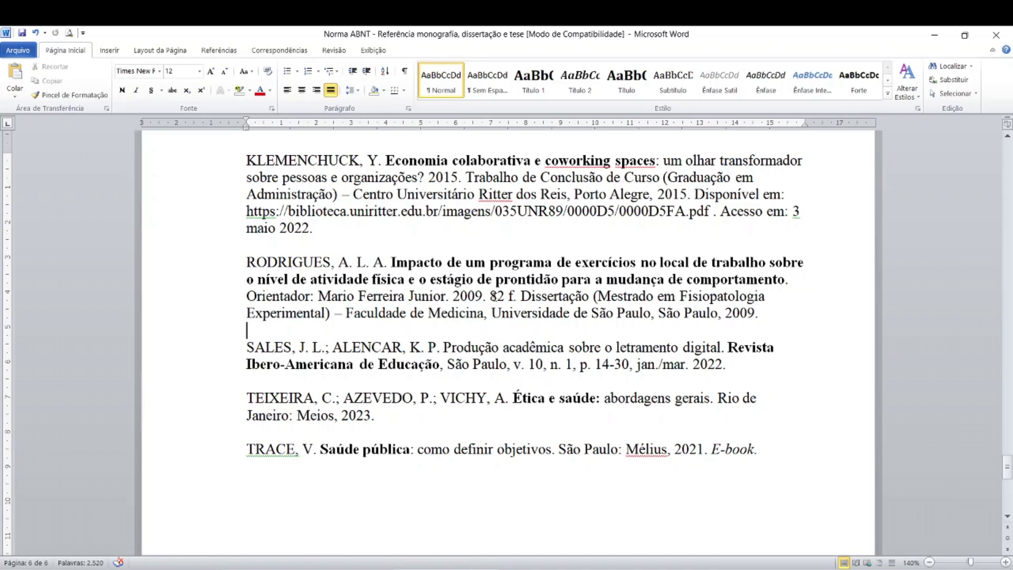
left_click_drag(489, 296, 513, 296)
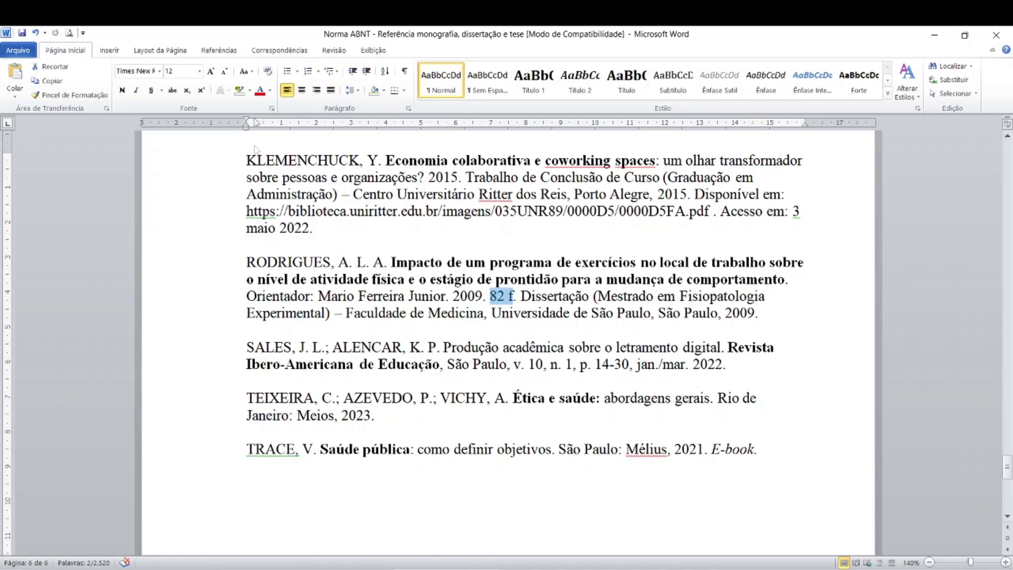
left_click(250, 90)
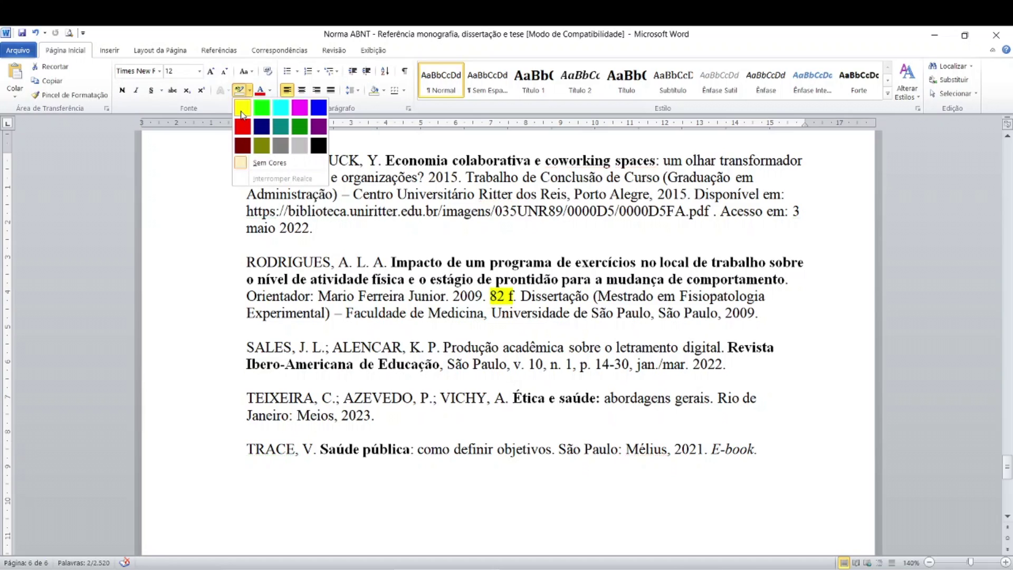
left_click(242, 113)
left_click_drag(246, 296, 435, 300)
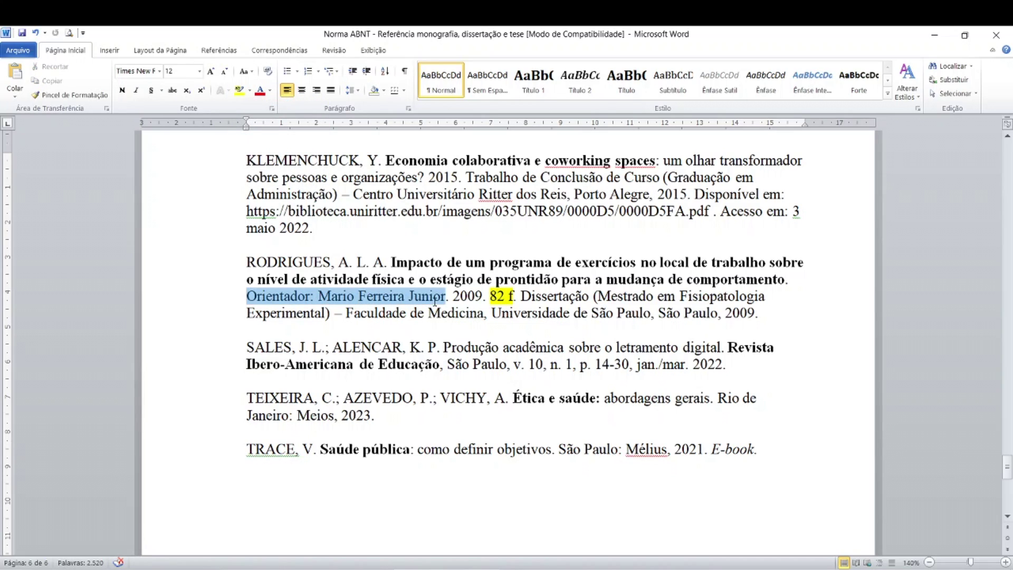
left_click(239, 90)
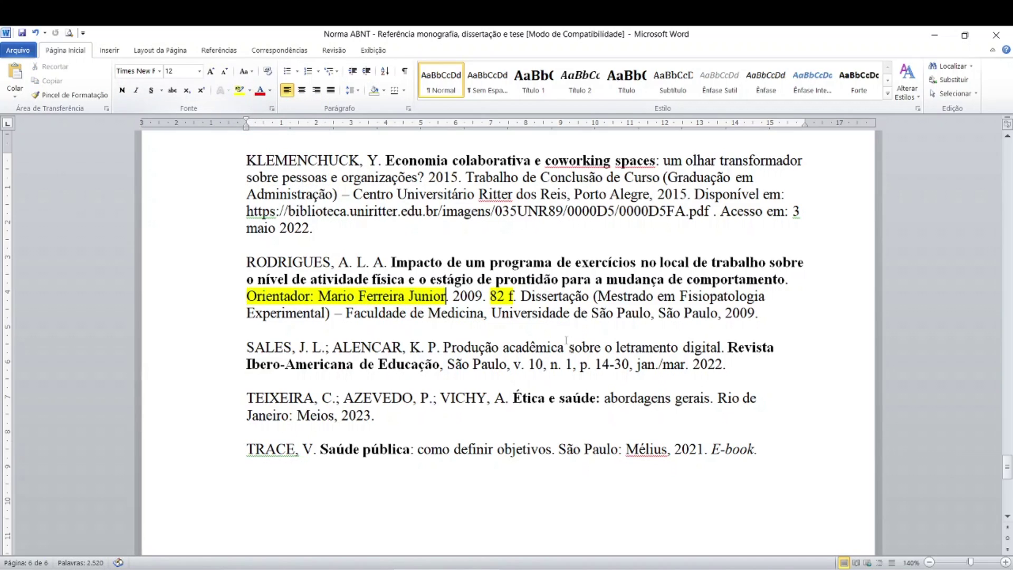
left_click(570, 298)
Step: Select the span from the "Orientador" element to the number of leaves in the 2009 dissertation reference, and clear the selection
left_click(305, 298)
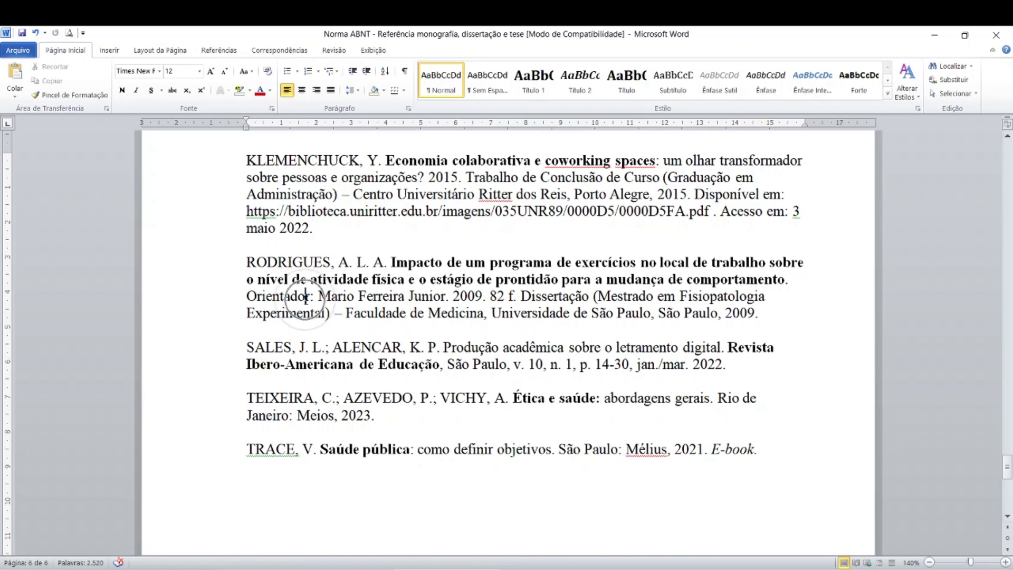
left_click(306, 298)
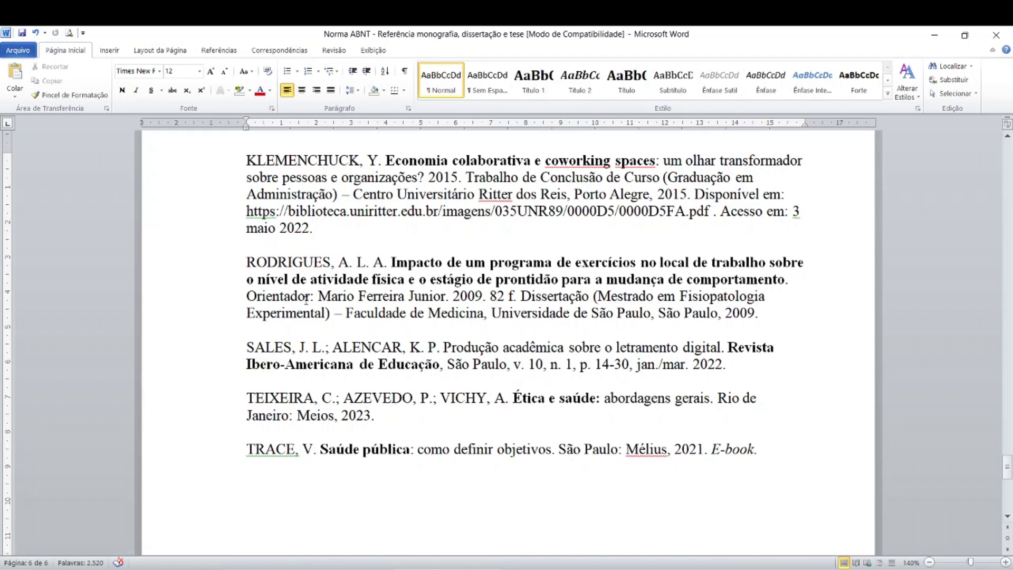
left_click_drag(244, 299, 511, 299)
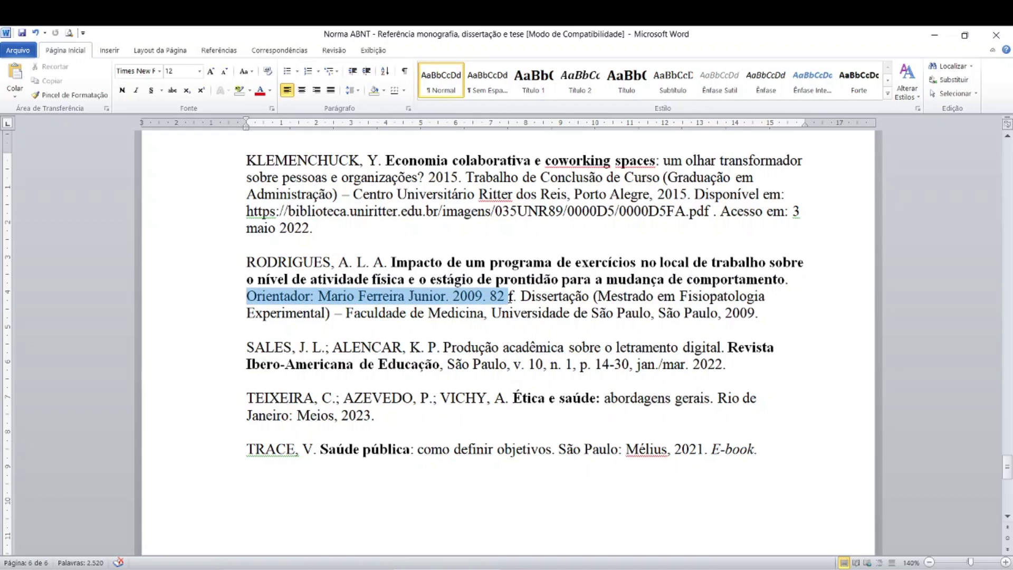
left_click(422, 299)
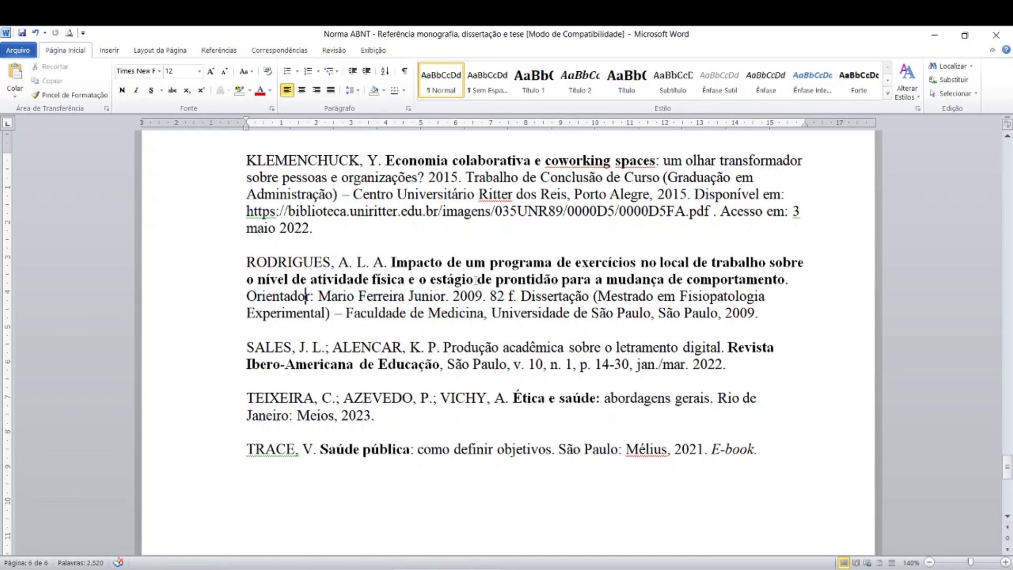
left_click(510, 295)
Step: Examine the journal article reference, selecting its bold journal title "Revista Ibero-Americana de Educação", and clear the selection
scroll(357, 328, "down", 2)
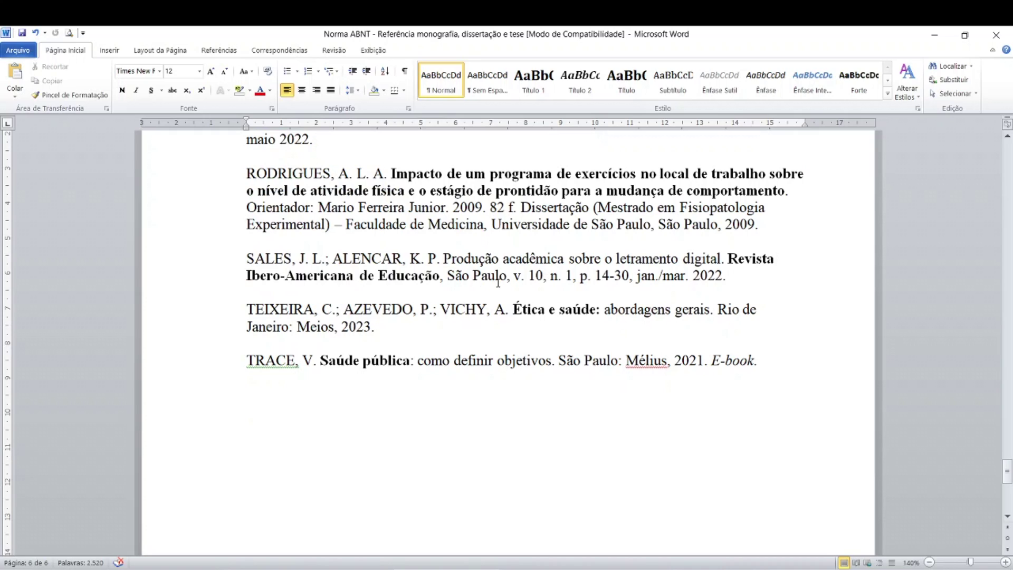
left_click(501, 265)
left_click(501, 265)
left_click(389, 273)
left_click(389, 274)
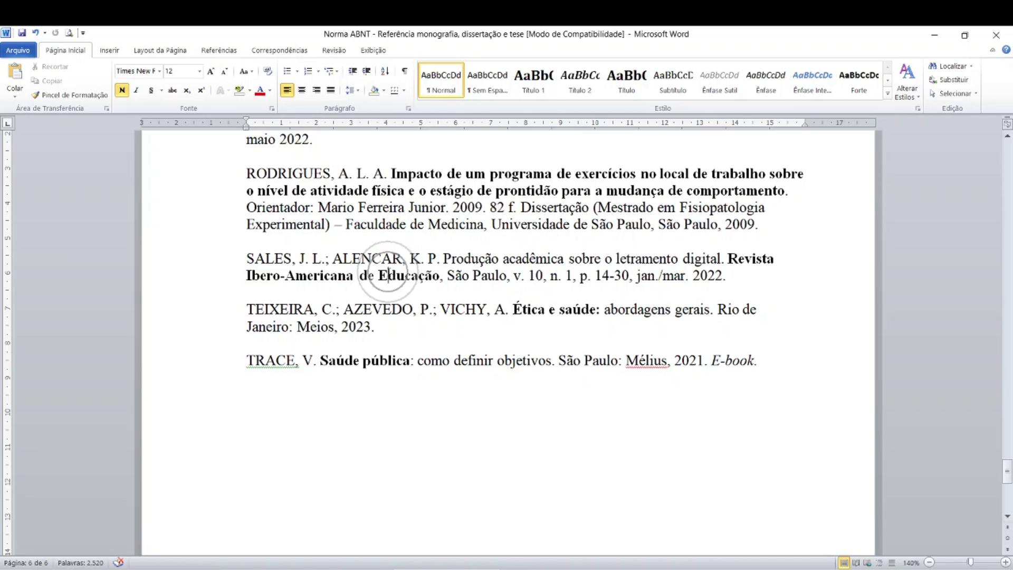
left_click(364, 275)
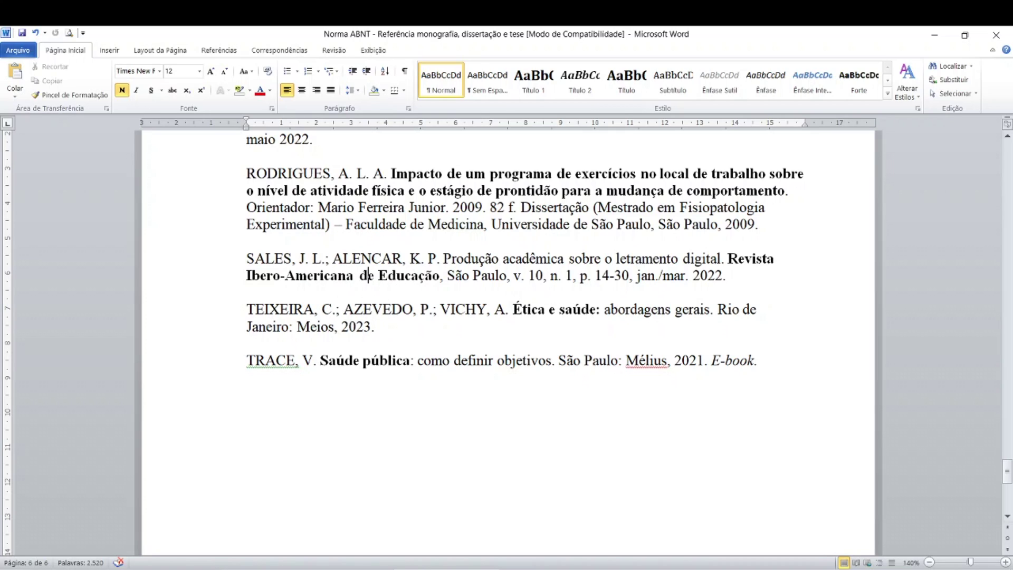
key("ctrl")
left_click_drag(728, 259, 410, 290)
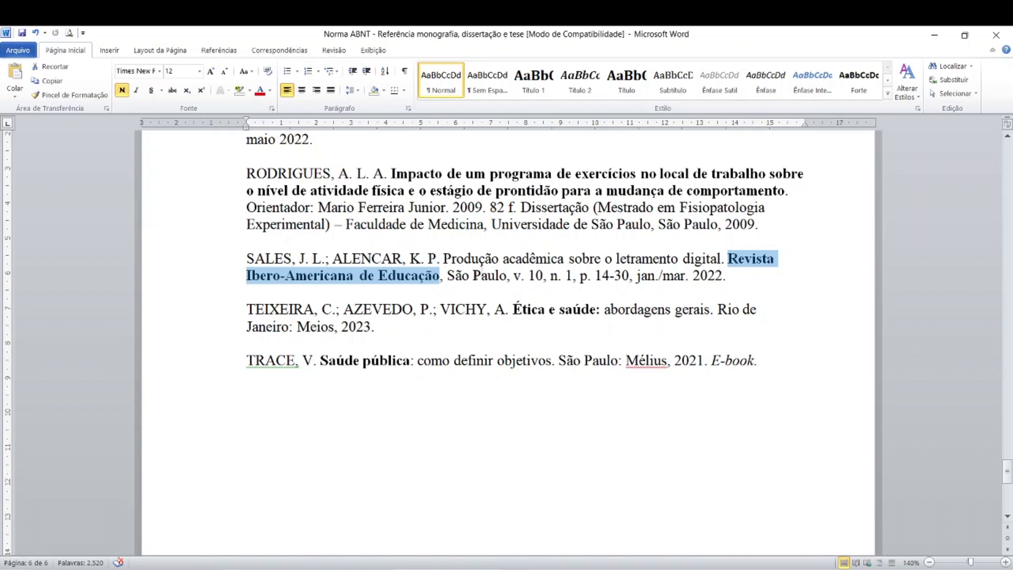
left_click(503, 258)
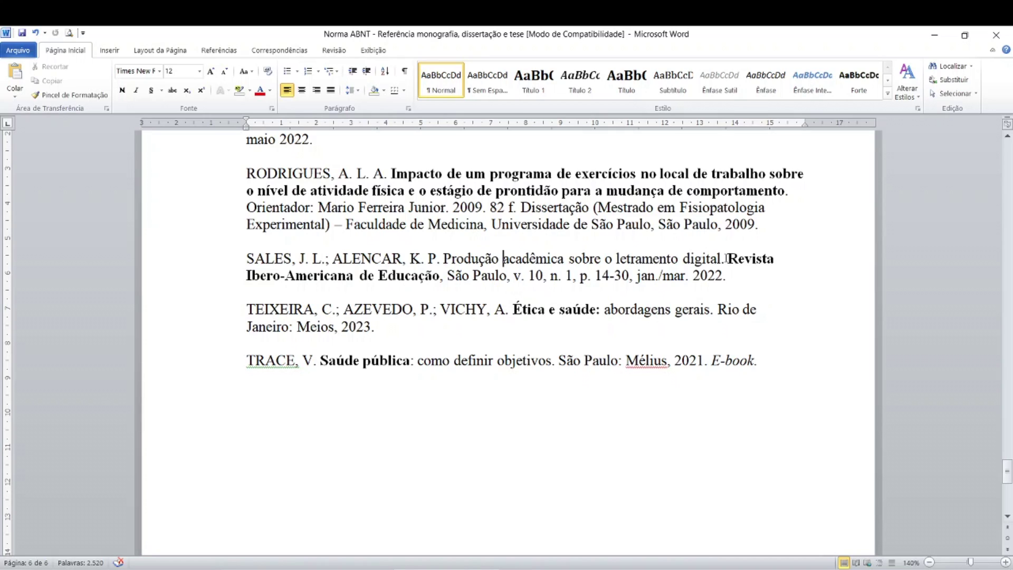
left_click_drag(728, 258, 432, 287)
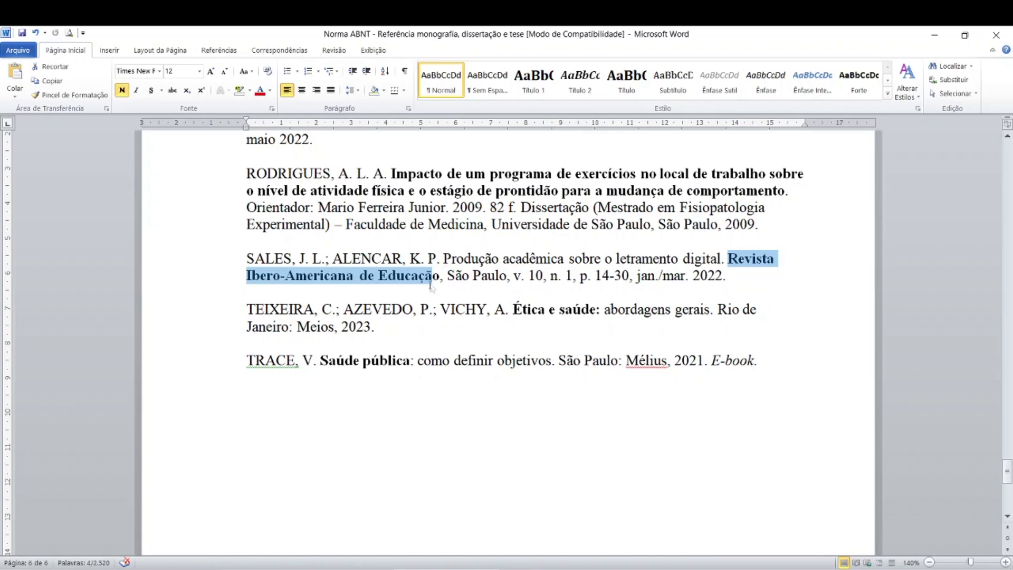
left_click(481, 285)
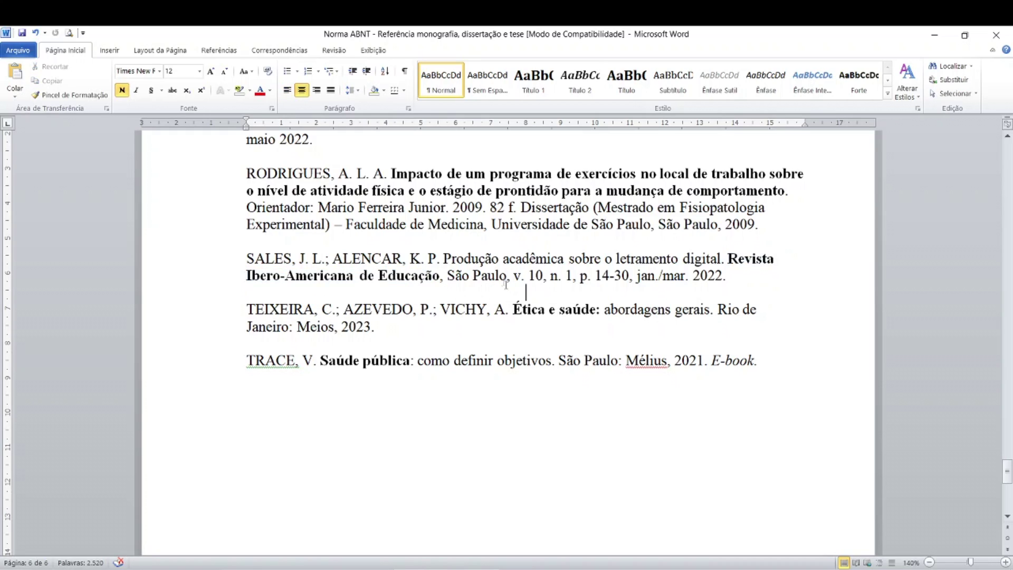
left_click(526, 291)
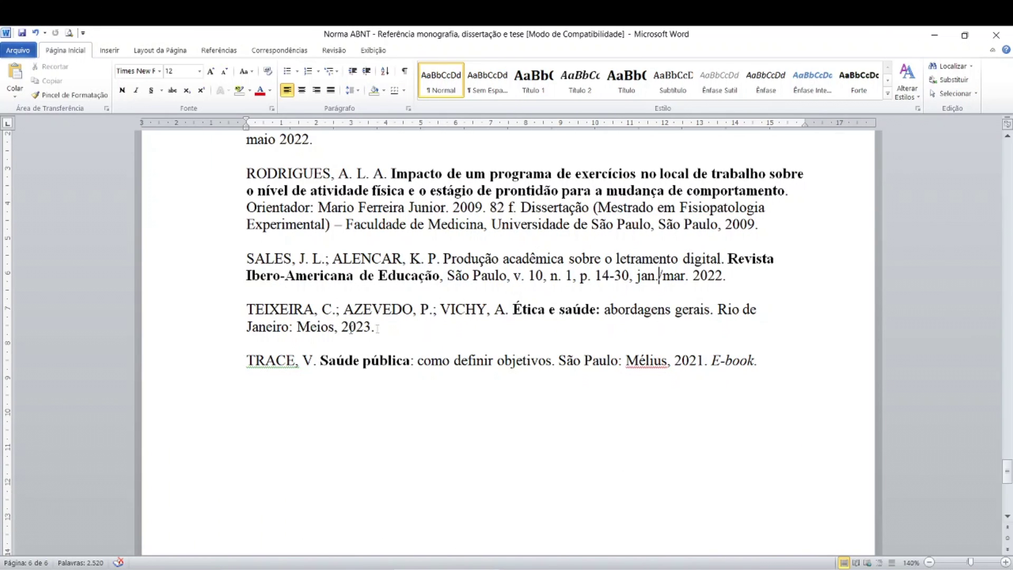
Step: Examine the title, subtitle and place of publication in the "Ética e saúde" book reference
left_click(549, 309)
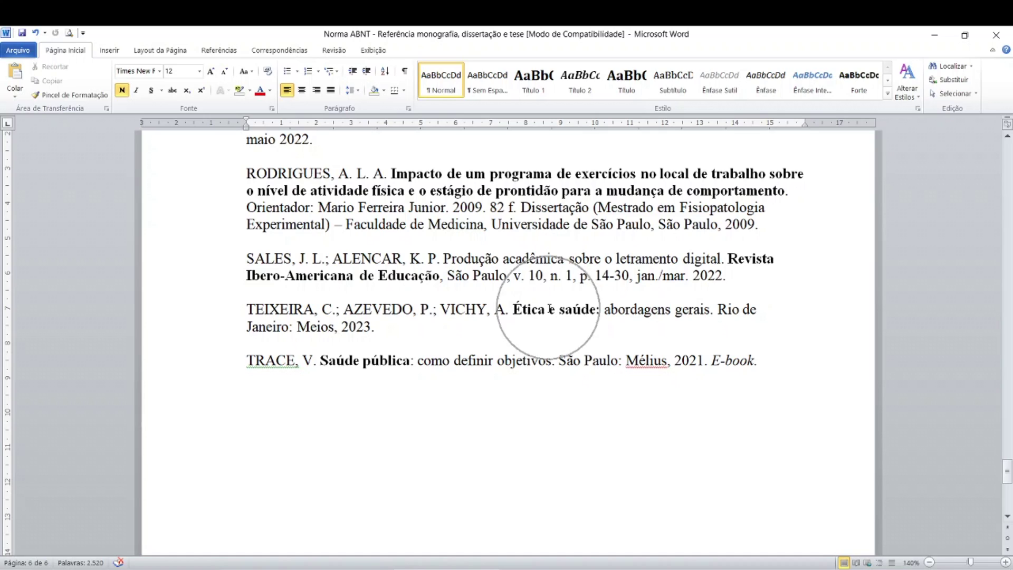
left_click(674, 324)
left_click(671, 310)
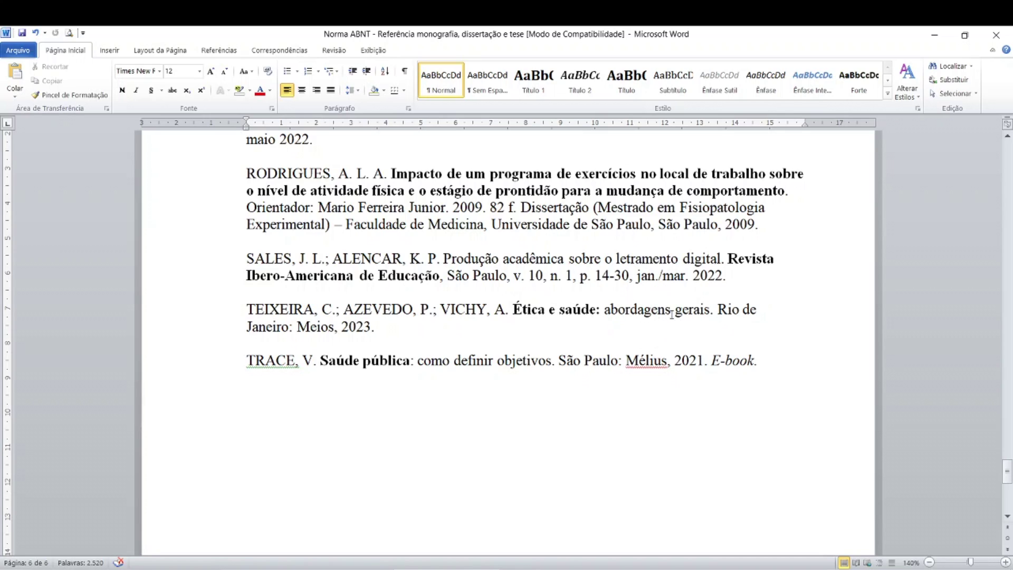
left_click(555, 309)
left_click(727, 309)
key("ctrl")
key("ctrl")
key("ctrl")
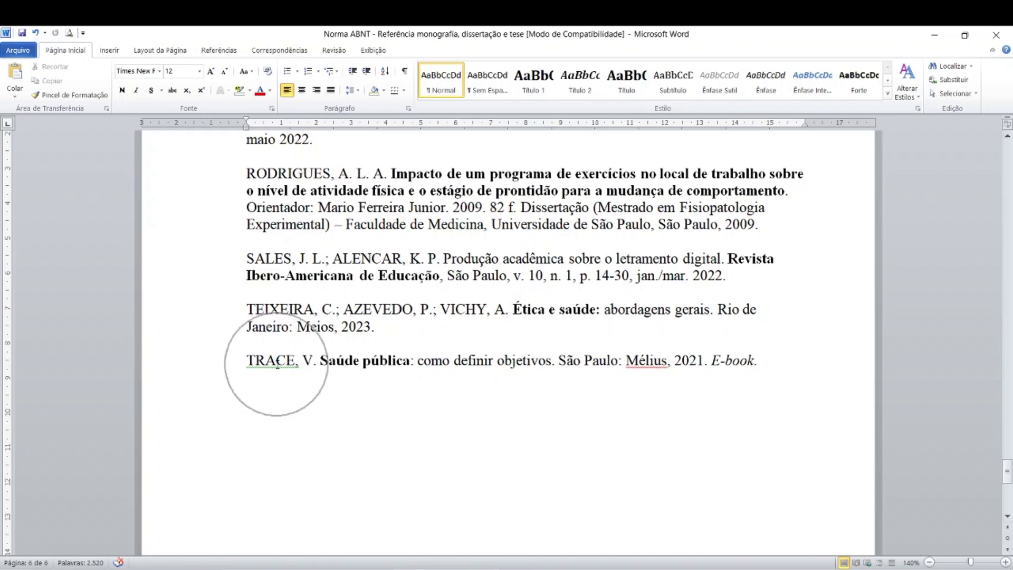
Step: Go through the elements of the "Saúde pública" reference, from its title and subtitle to the E-book designation
left_click(370, 363)
key("ctrl")
left_click(449, 362)
key("ctrl")
left_click(569, 363)
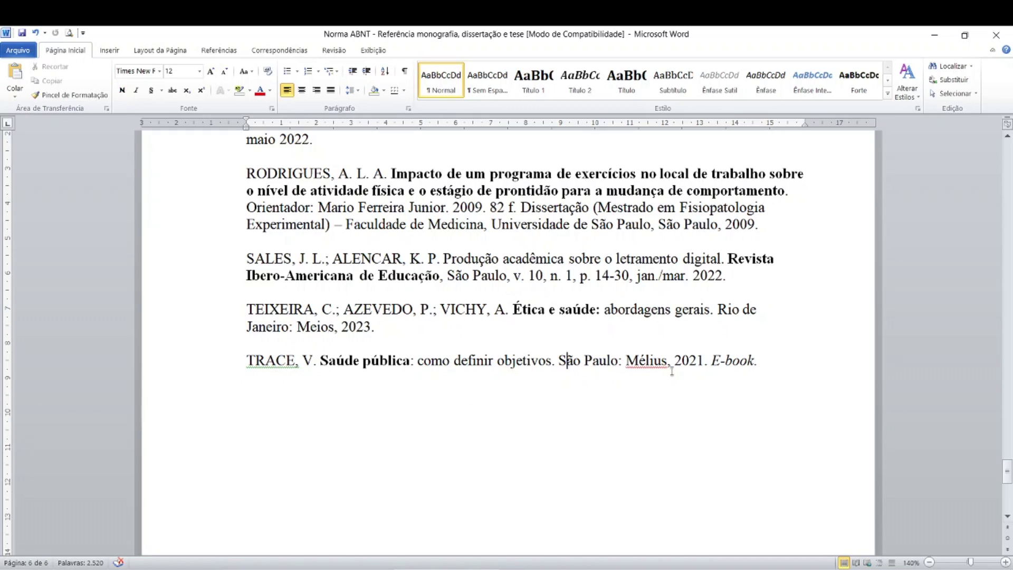
left_click(734, 375)
left_click(732, 360)
key("ctrl")
key("ctrl")
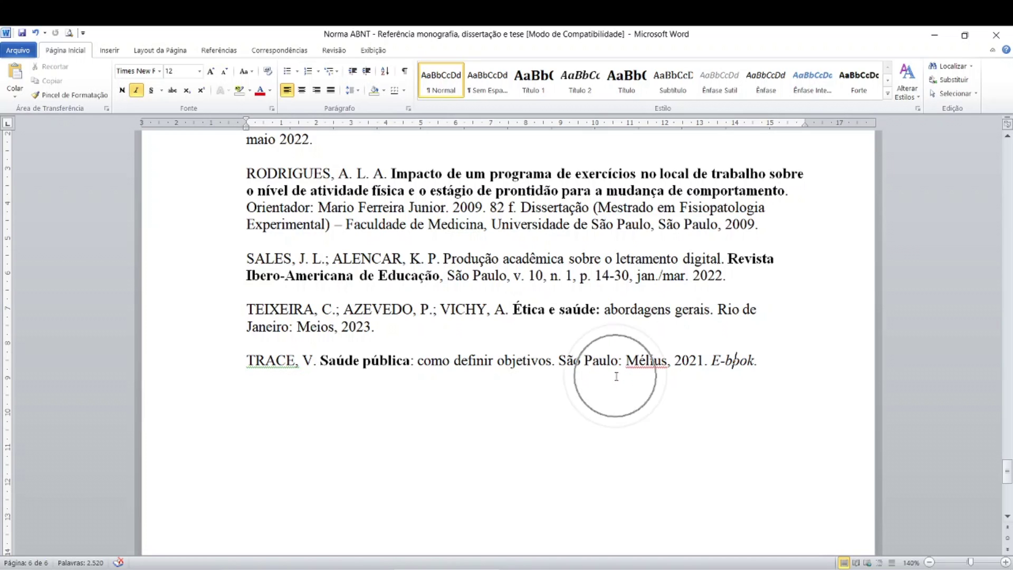
Step: Select the first two entries under REFERÊNCIAS and check their text alignment and line spacing
scroll(616, 376, "up", 15)
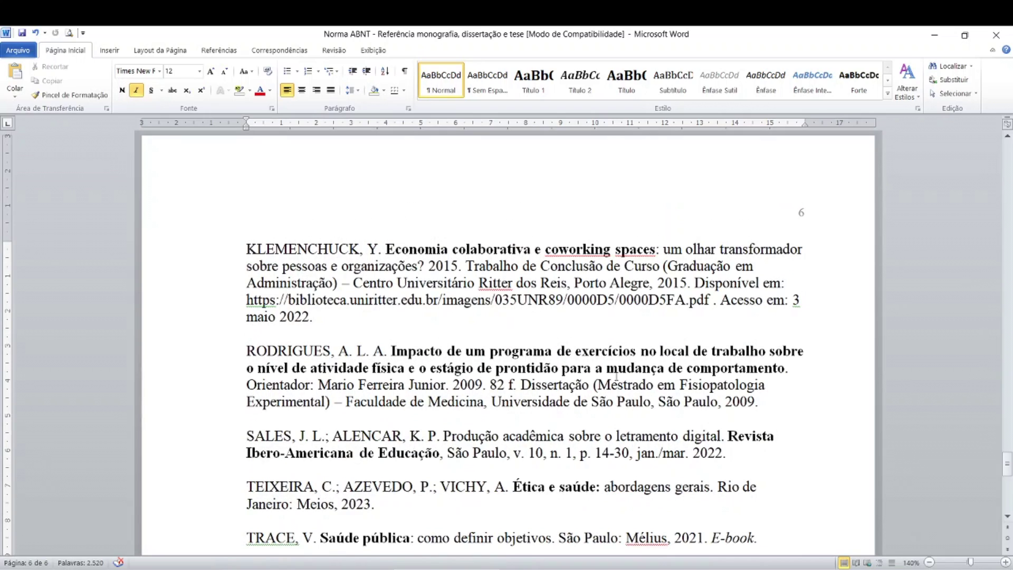
scroll(617, 376, "down", 3)
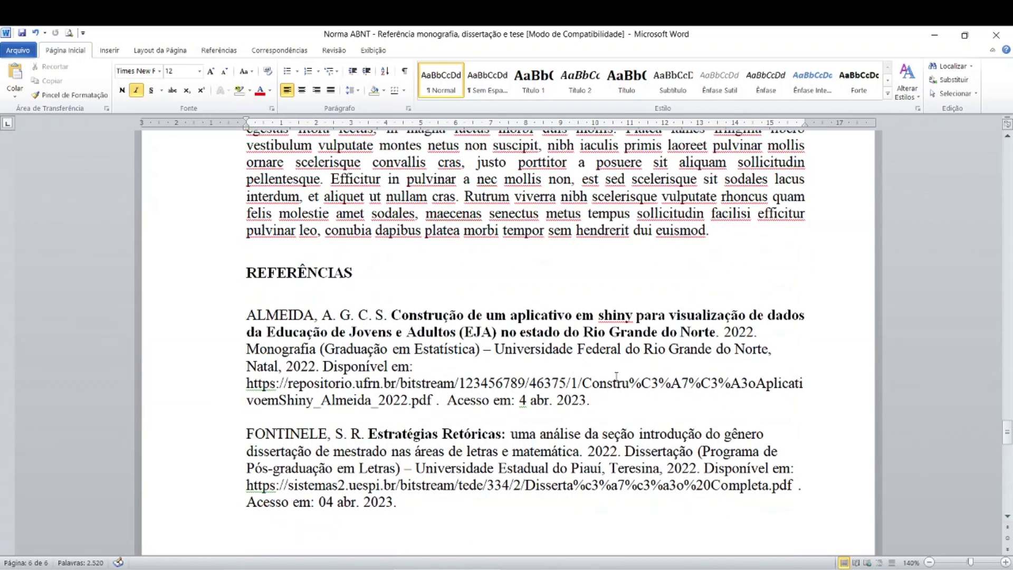
left_click_drag(242, 315, 420, 514)
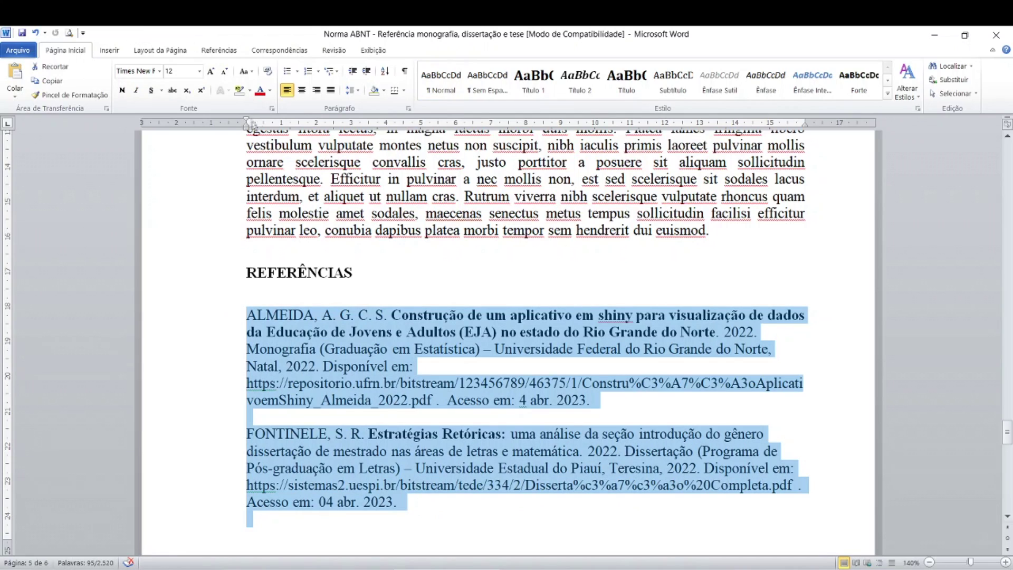
left_click(286, 94)
left_click(286, 93)
left_click(286, 94)
left_click(358, 91)
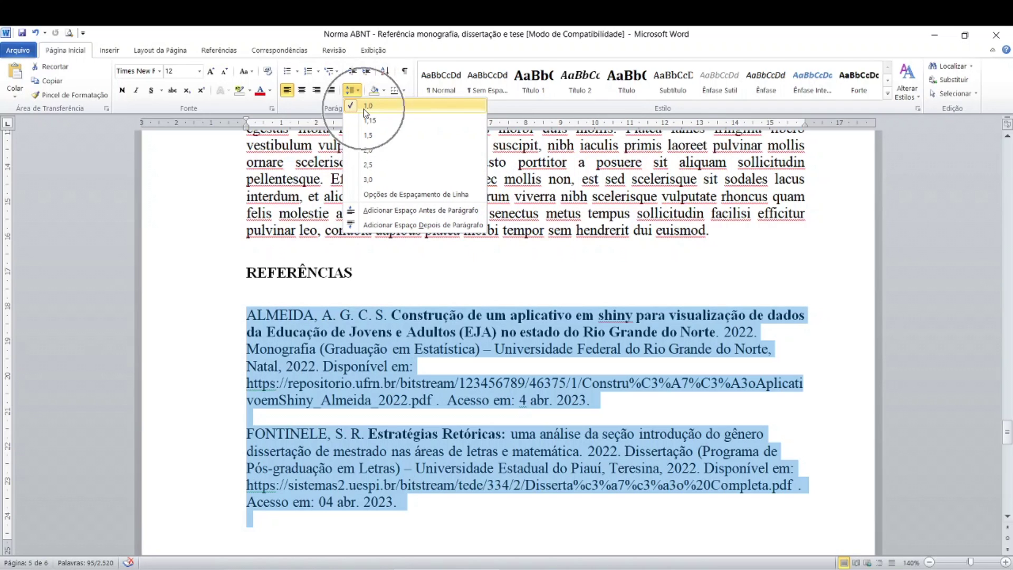
Step: Delete the blank line between the first two references, and insert it again
left_click(296, 417)
left_click(280, 414)
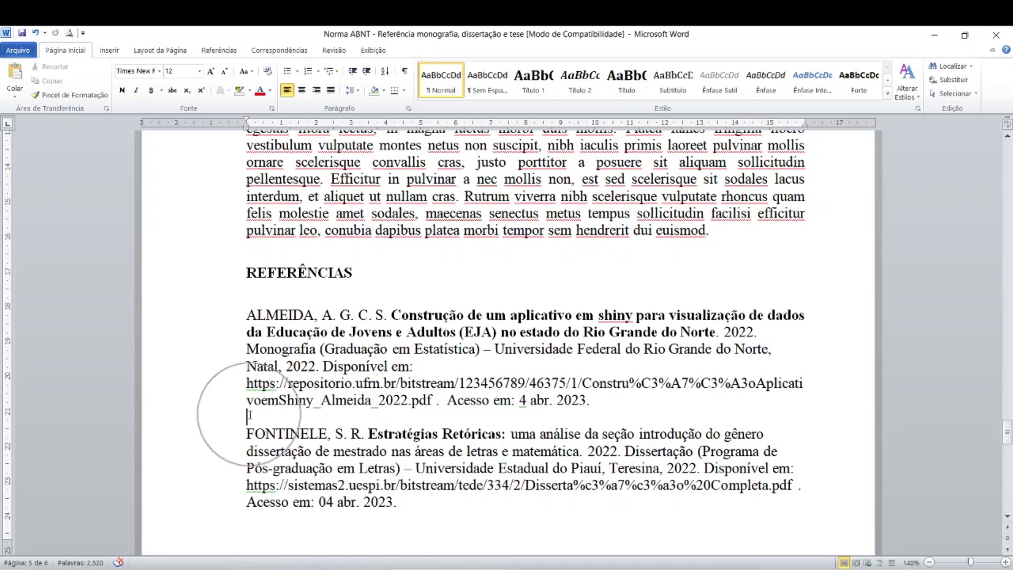
left_click(592, 401)
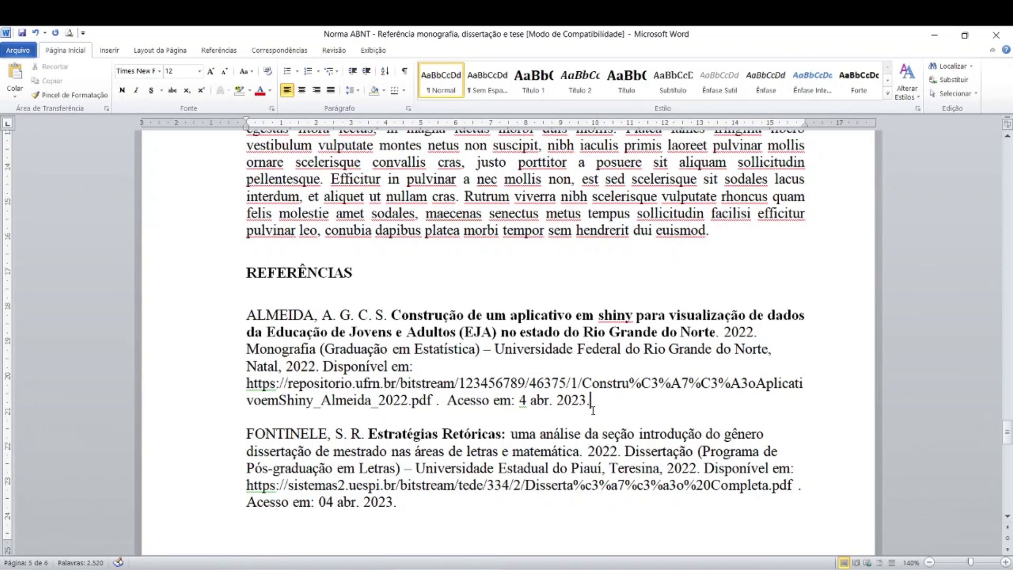
key("Delete")
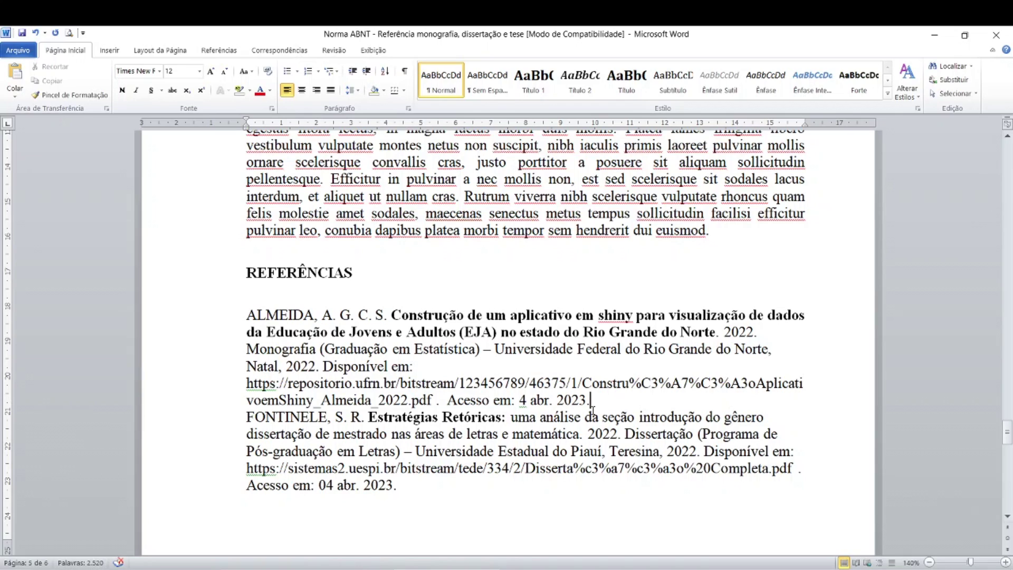
key("Return")
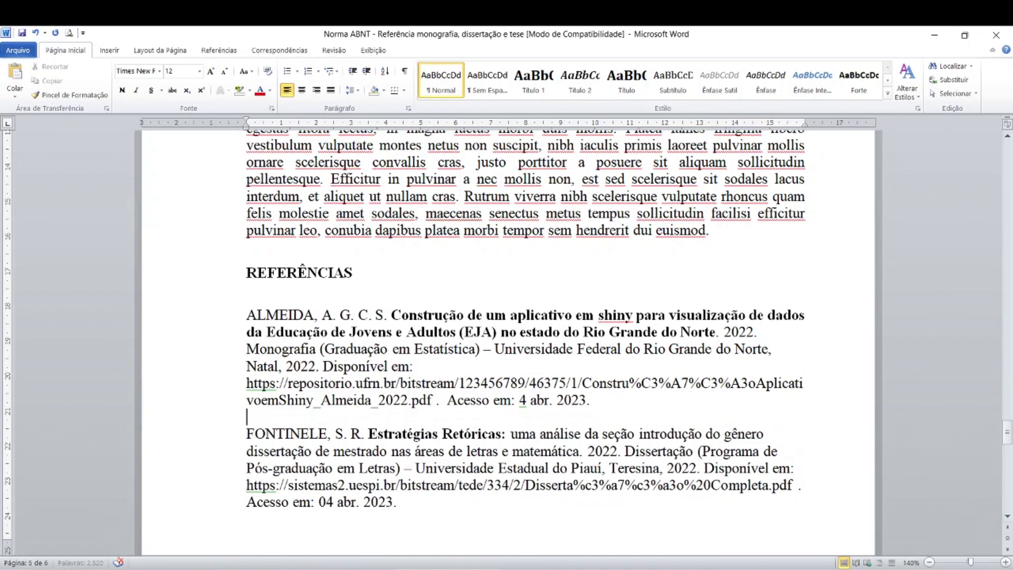
key("ctrl")
Step: Check the line spacing of the blank line between the first two references, and look over the reference list
left_click(360, 92)
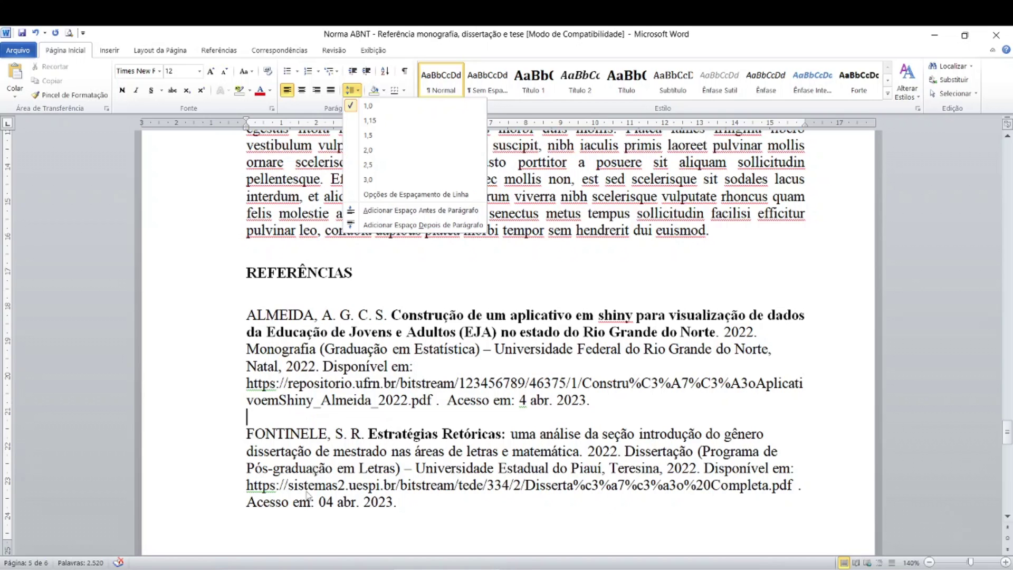
left_click(453, 302)
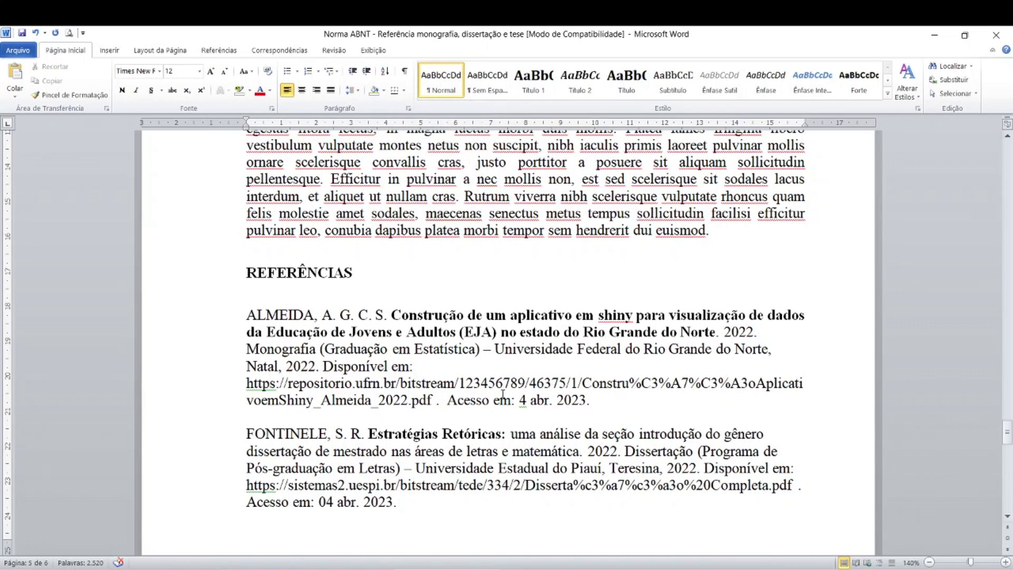
scroll(503, 396, "down", 8)
scroll(502, 392, "down", 2)
scroll(503, 393, "up", 10)
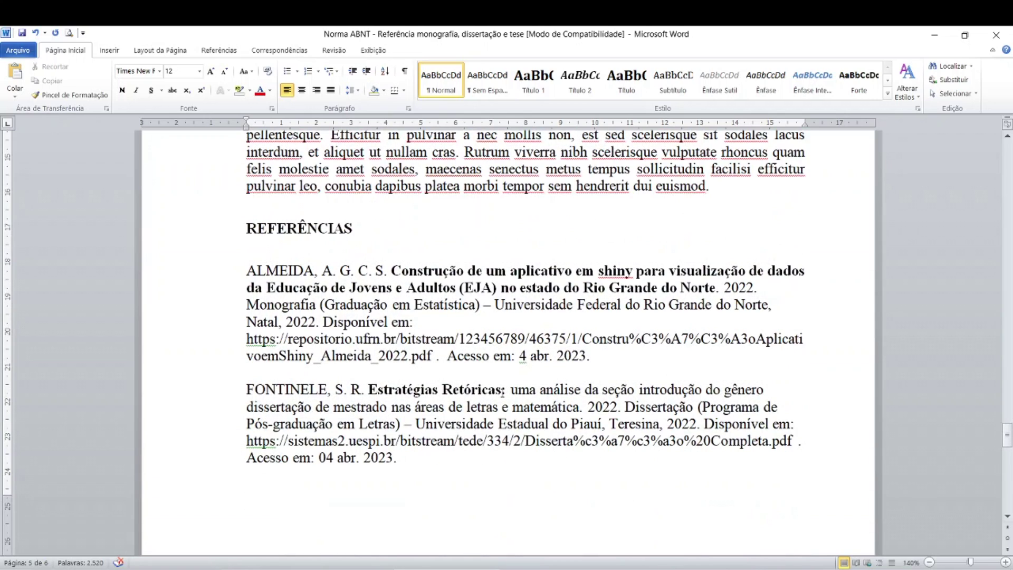